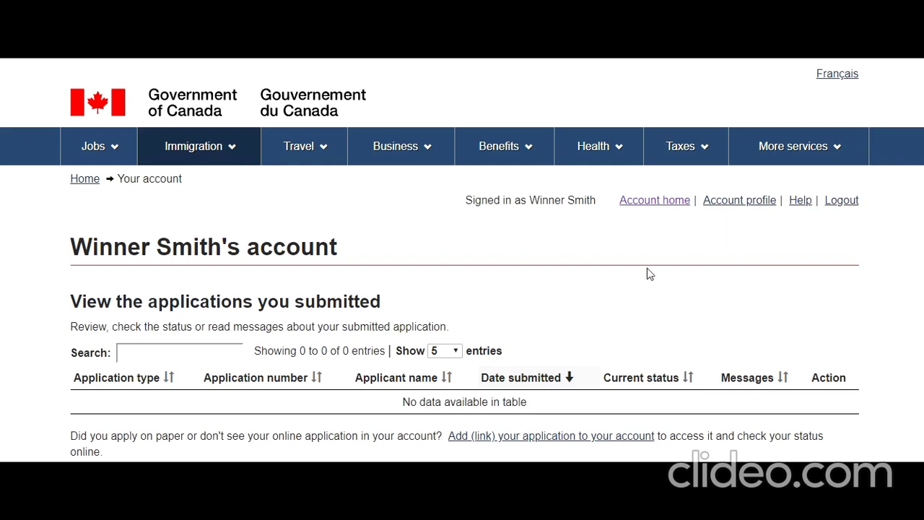
Choose 'Apply to come to Canada' and scroll down to the visitor visa, study and/or work permit option.
scroll(643, 274, "down", 3)
scroll(646, 275, "up", 3)
scroll(495, 240, "down", 3)
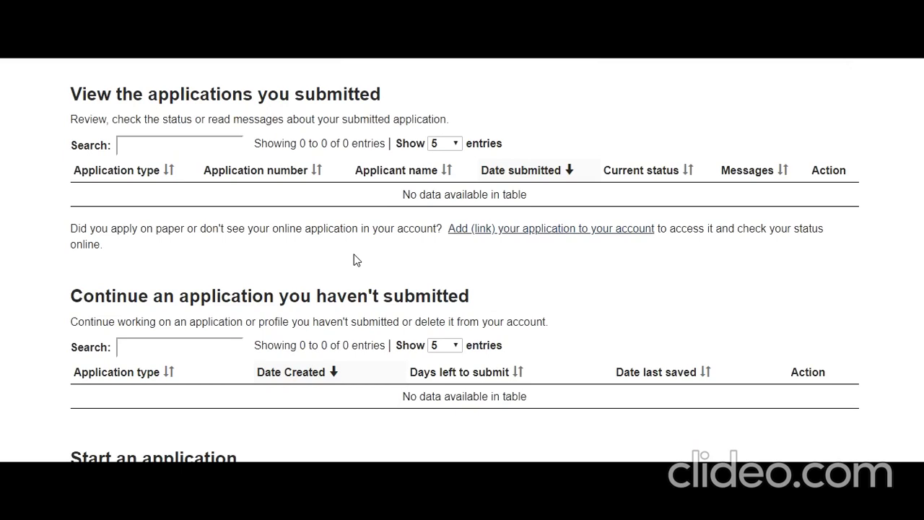
scroll(354, 260, "down", 2)
scroll(354, 260, "down", 3)
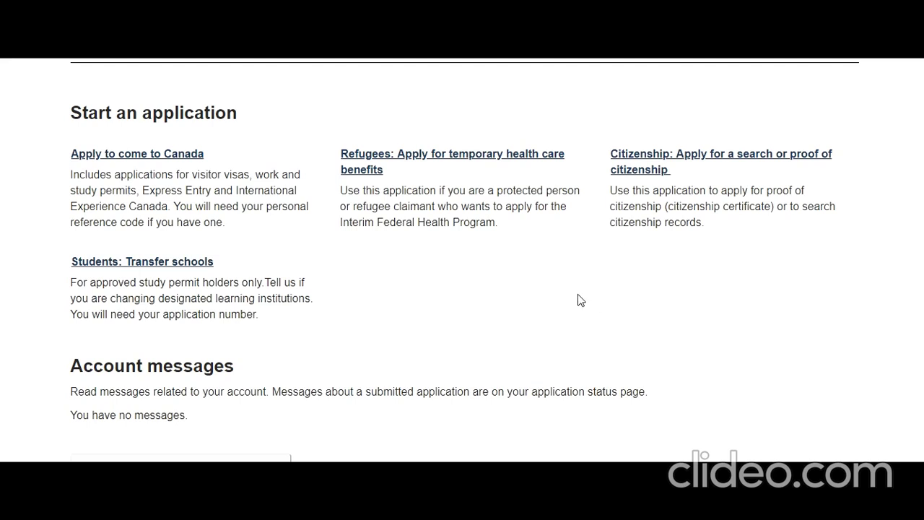
scroll(518, 299, "up", 2)
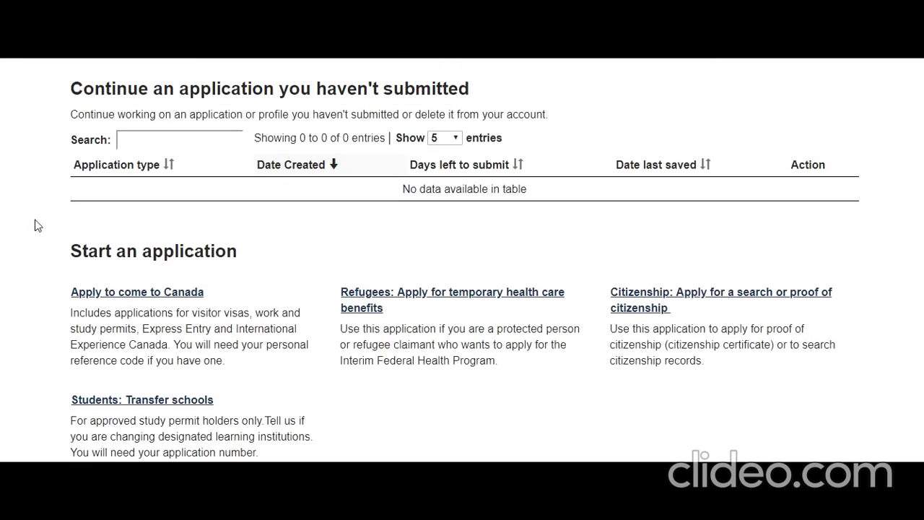
scroll(202, 274, "up", 2)
scroll(204, 278, "down", 1)
scroll(204, 277, "down", 1)
left_click(186, 296)
scroll(289, 292, "down", 4)
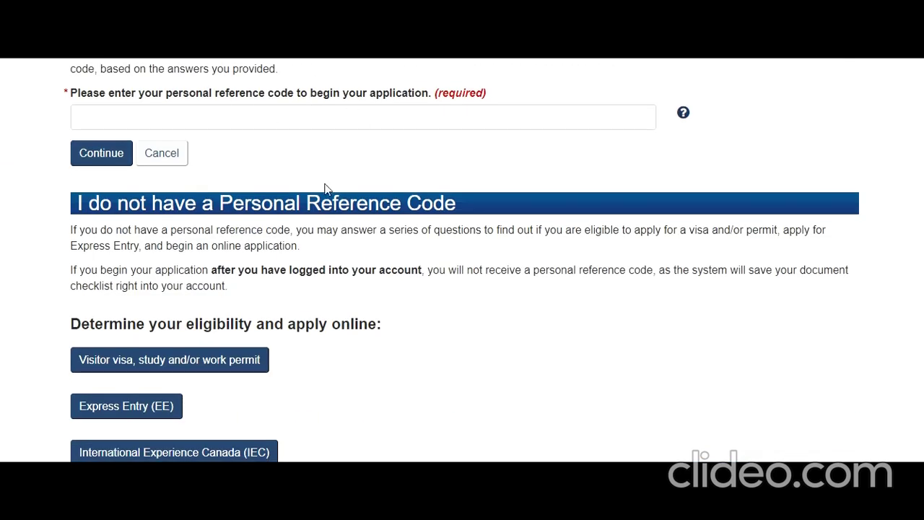
scroll(325, 189, "down", 2)
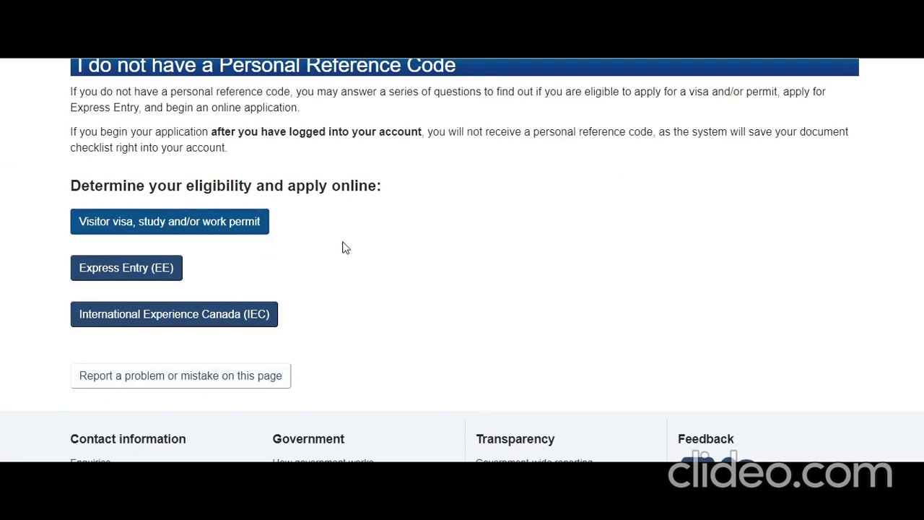
scroll(343, 246, "down", 2)
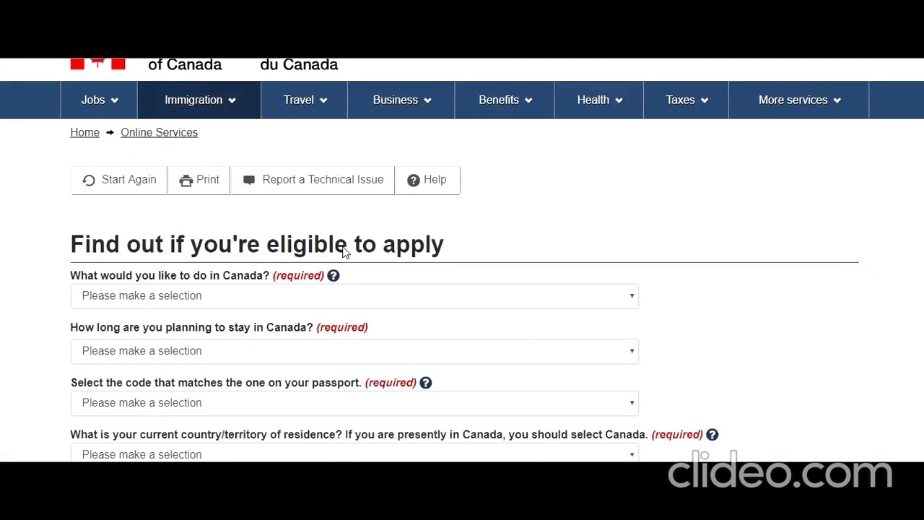
Answer 'Visit' as the purpose and 'Temporarily - less than 6 months' as the length of stay.
left_click(252, 204)
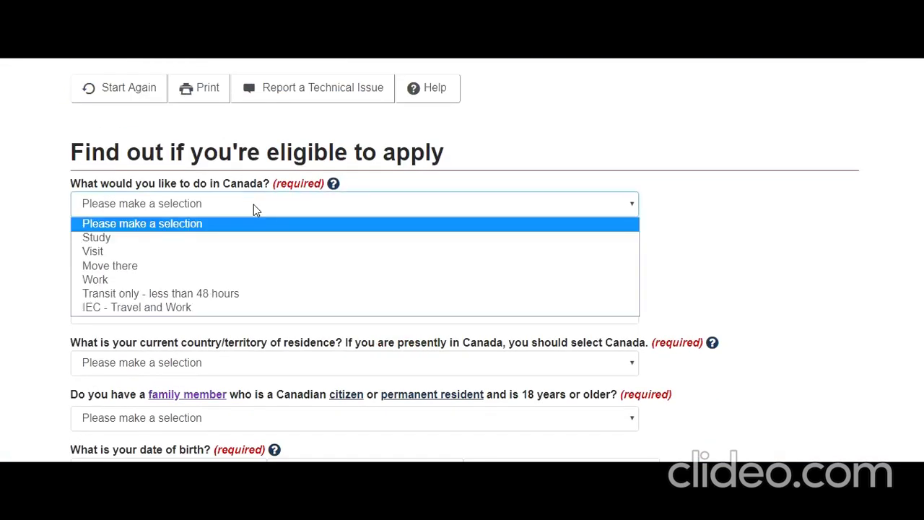
left_click(224, 254)
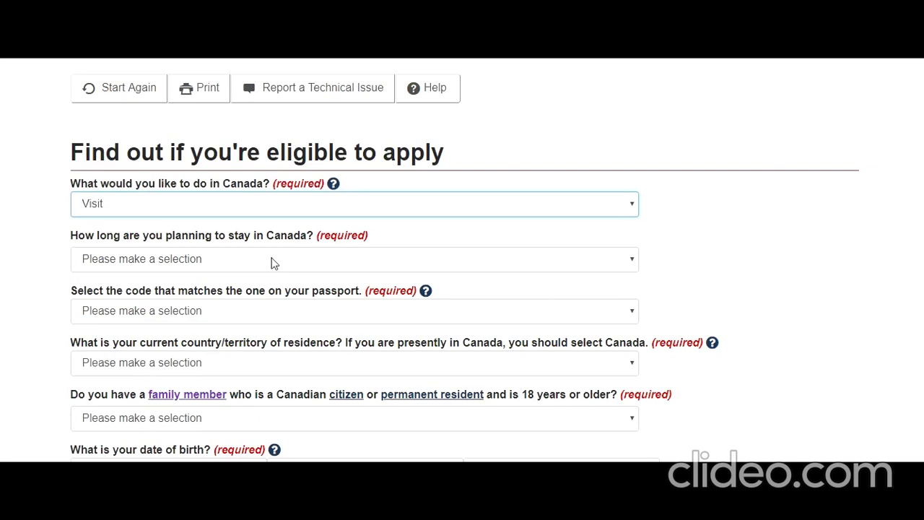
left_click(281, 259)
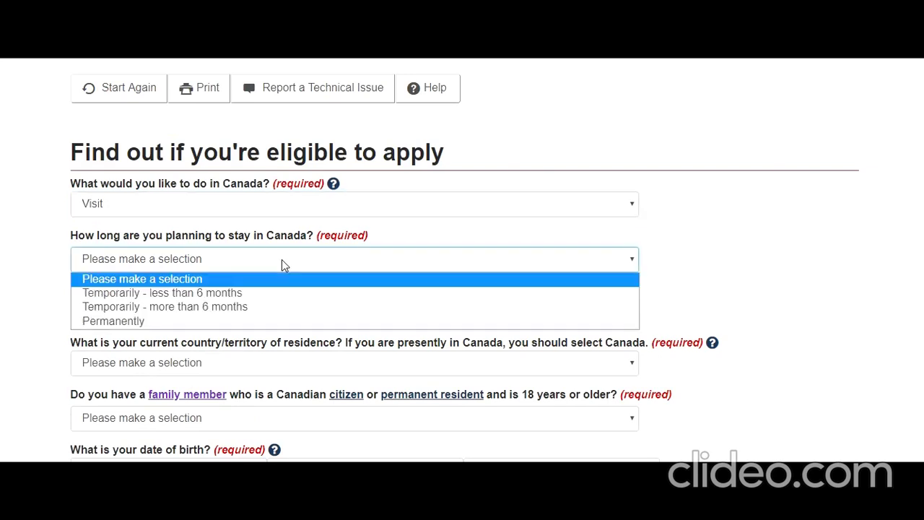
left_click(238, 293)
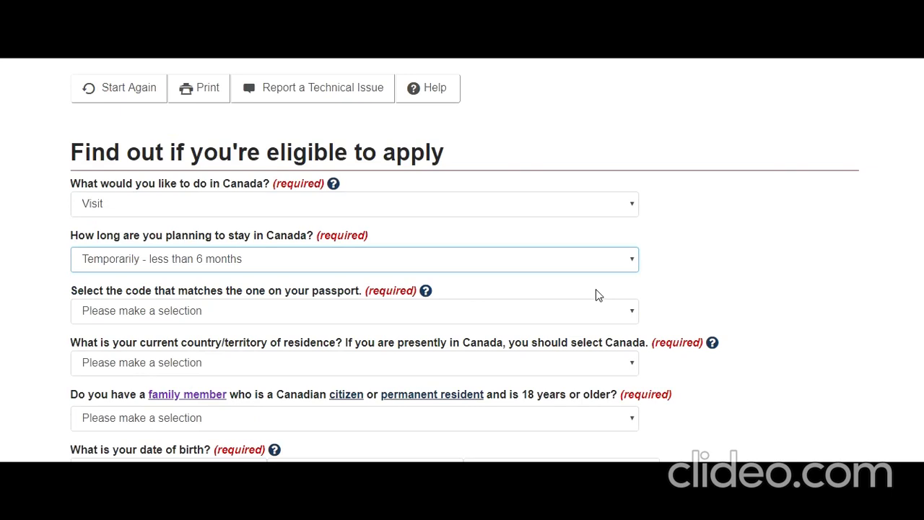
left_click(721, 307)
scroll(707, 312, "down", 1)
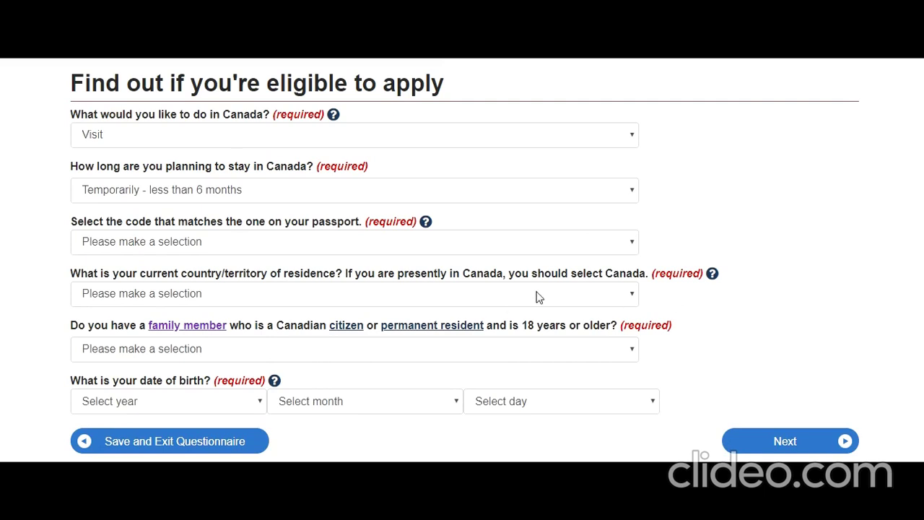
left_click(465, 249)
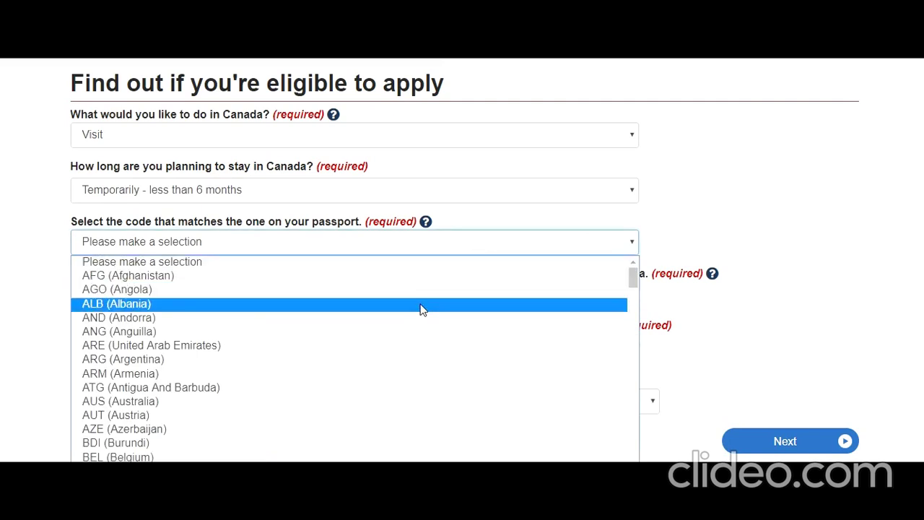
Set passport code IND (India) and residence India, and answer Yes to a Canadian family member.
type("ind")
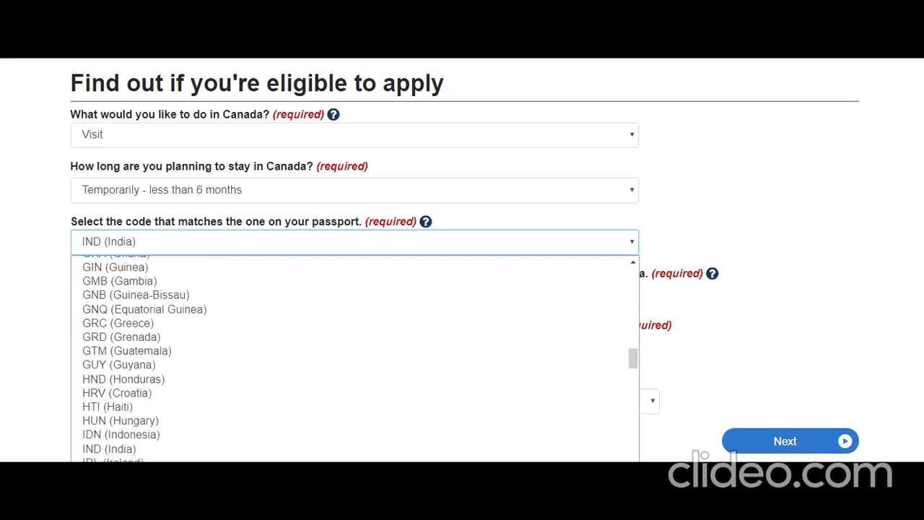
left_click(333, 446)
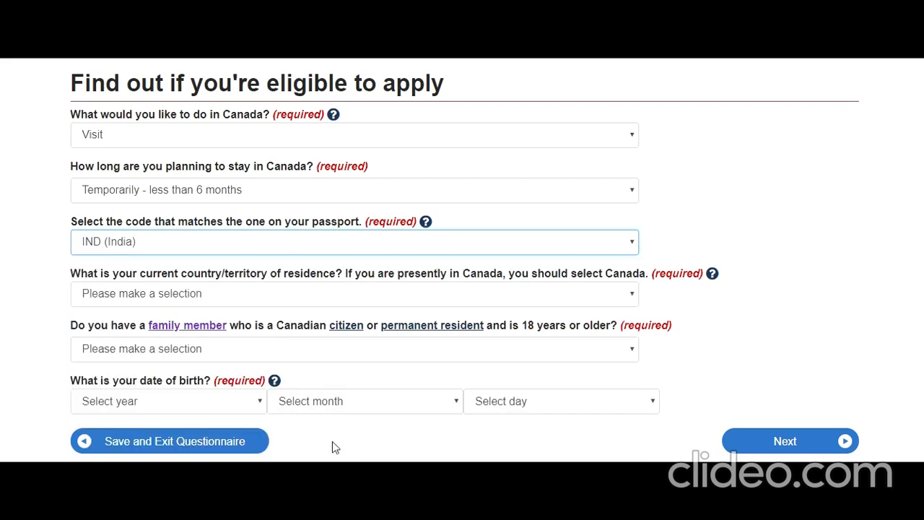
left_click(267, 293)
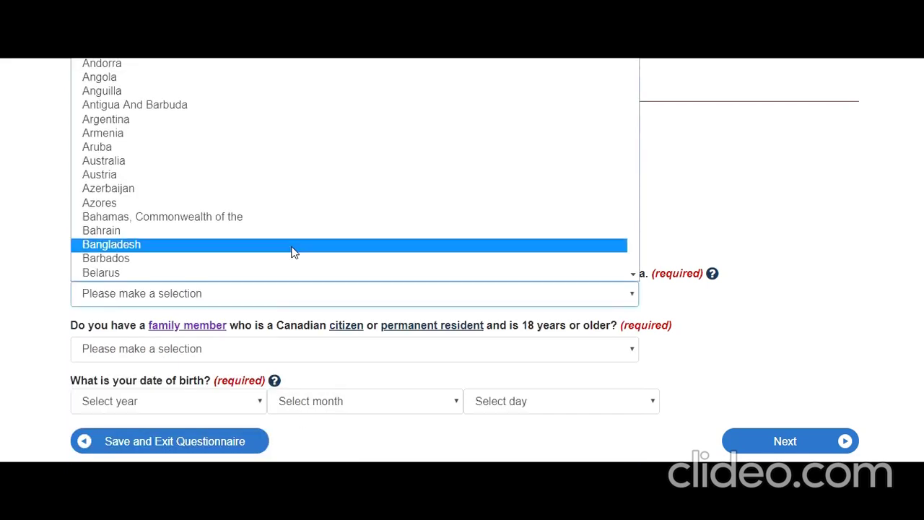
key("i")
scroll(289, 250, "down", 2)
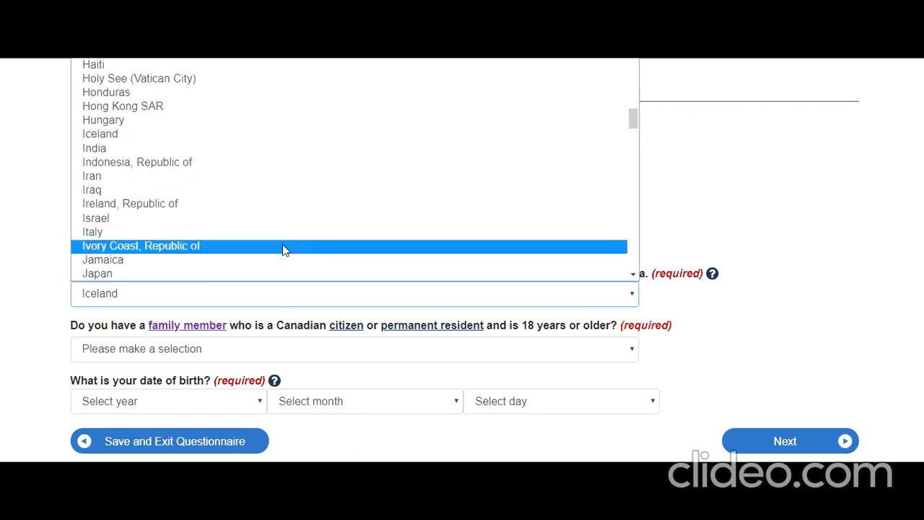
left_click(182, 151)
left_click(25, 277)
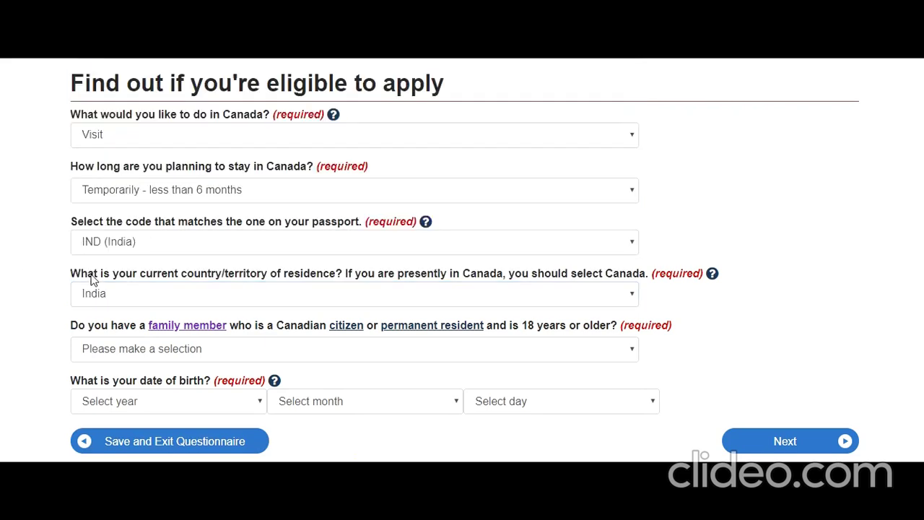
scroll(92, 278, "down", 1)
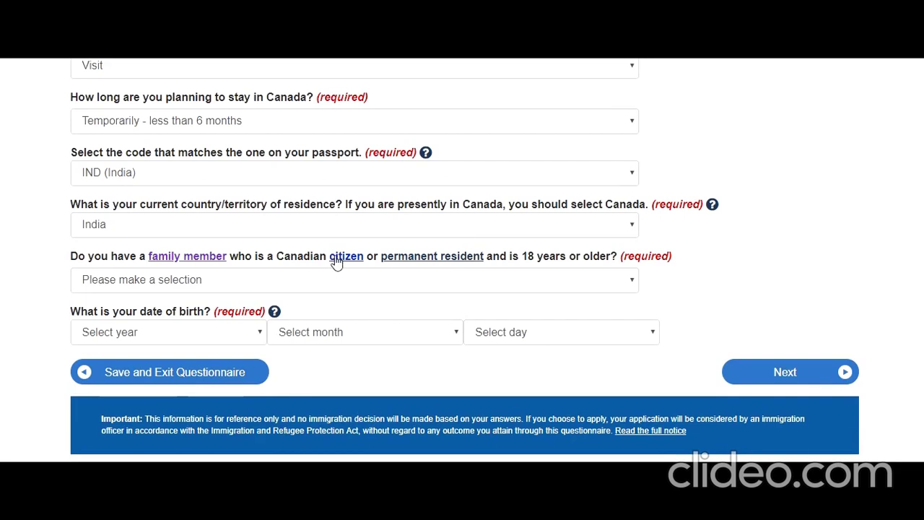
left_click(464, 291)
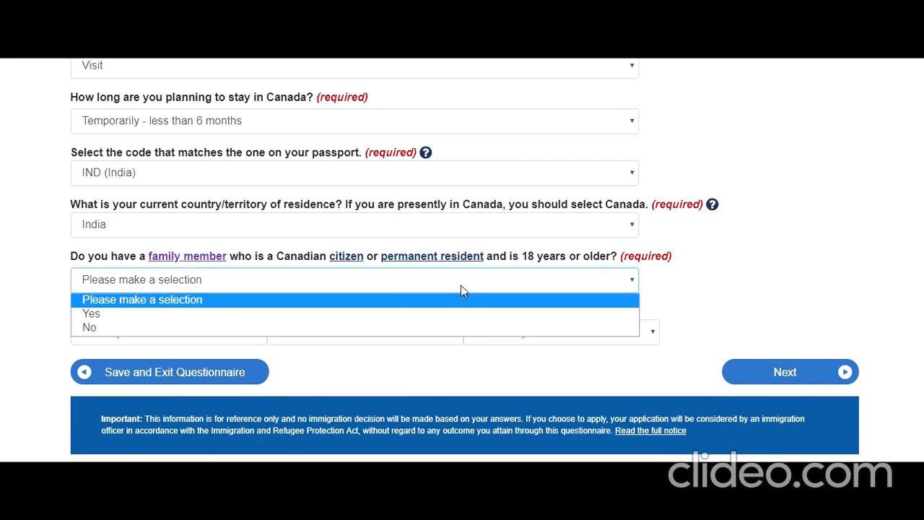
left_click(395, 315)
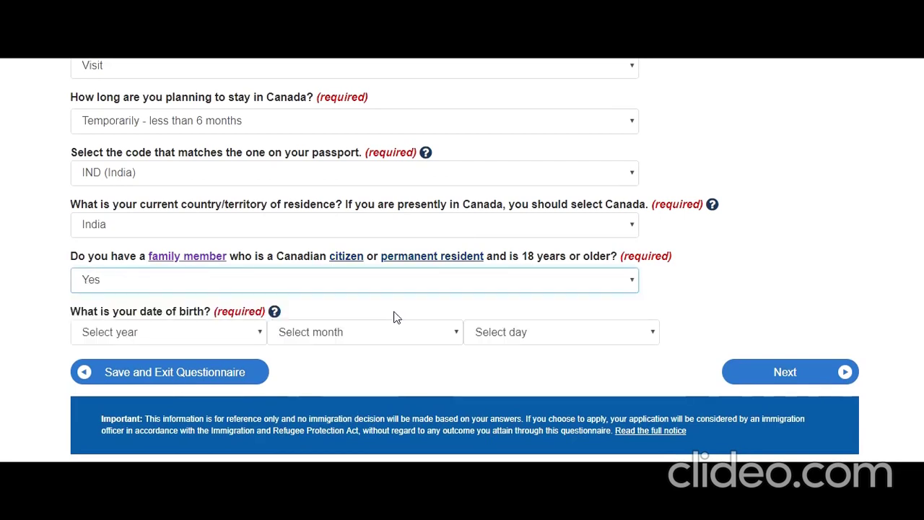
Enter birth date 1995 / August / 01 and submit the answers.
left_click(257, 337)
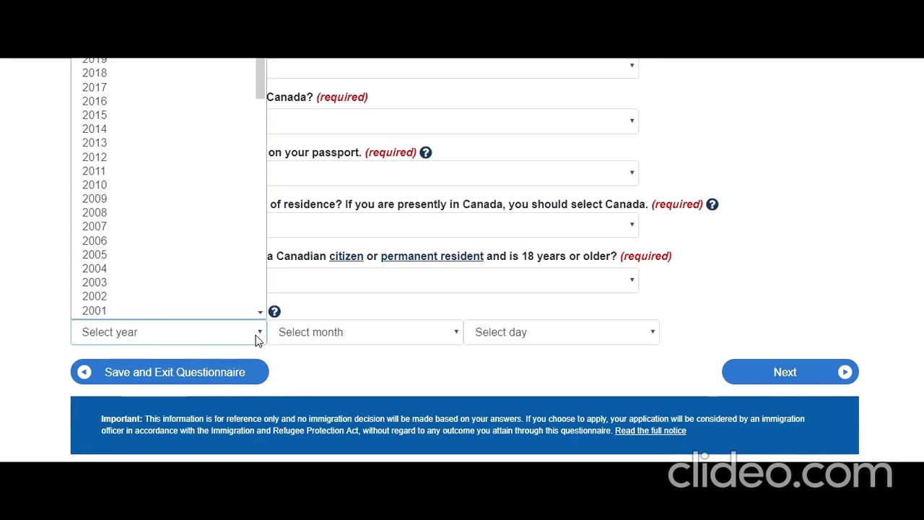
scroll(225, 207, "down", 3)
scroll(225, 207, "down", 4)
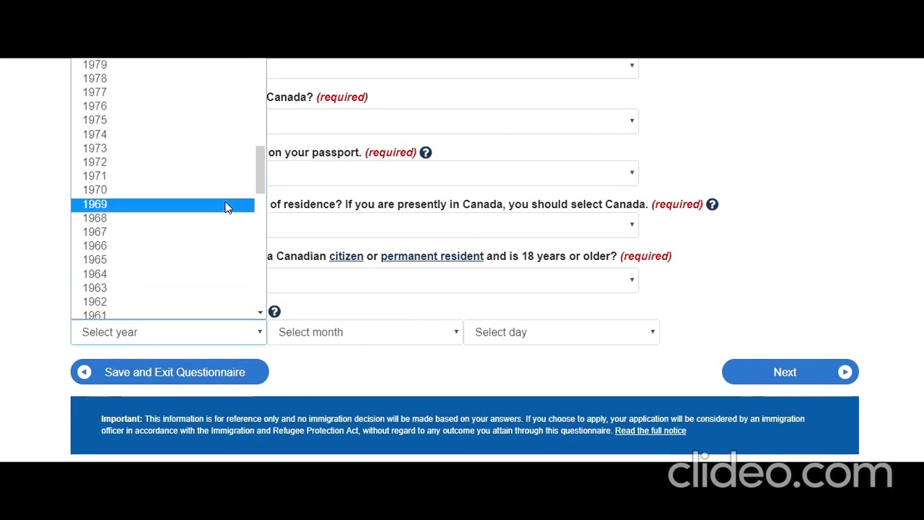
scroll(192, 244, "down", 5)
scroll(192, 243, "down", 3)
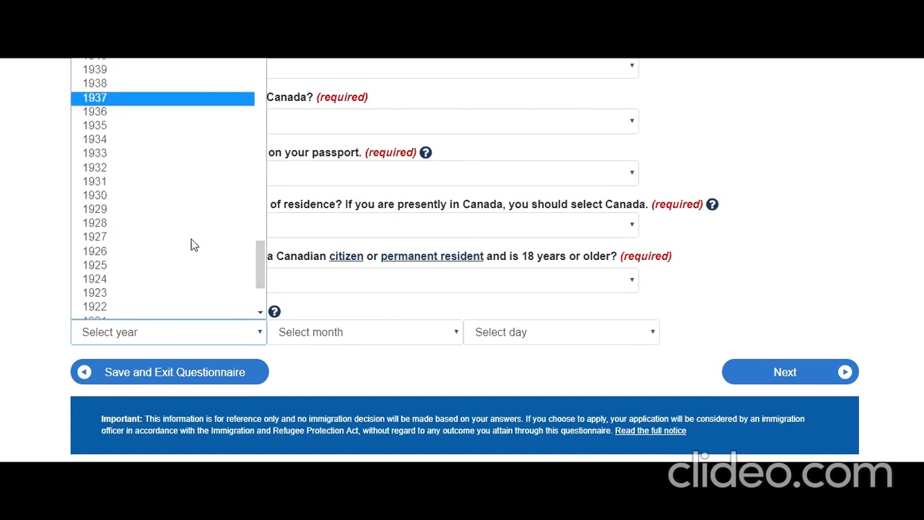
scroll(192, 244, "up", 12)
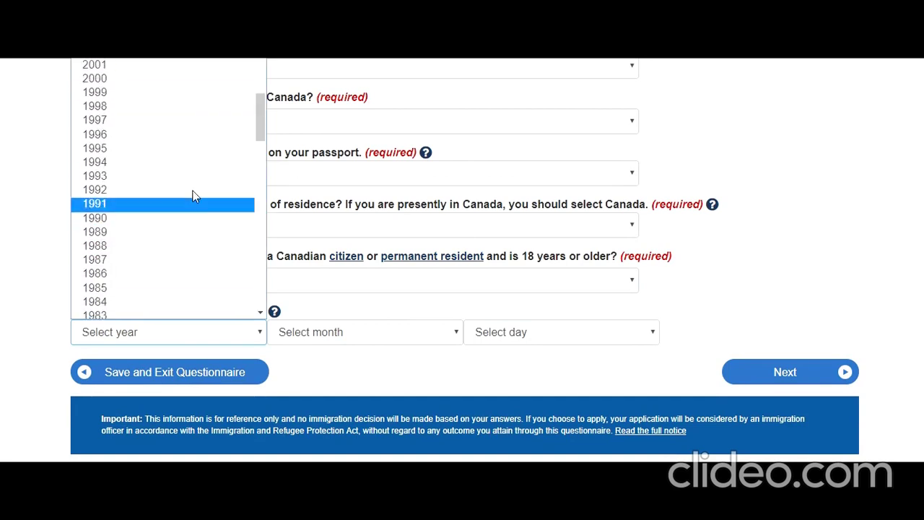
left_click(192, 149)
left_click(395, 331)
left_click(376, 254)
left_click(500, 330)
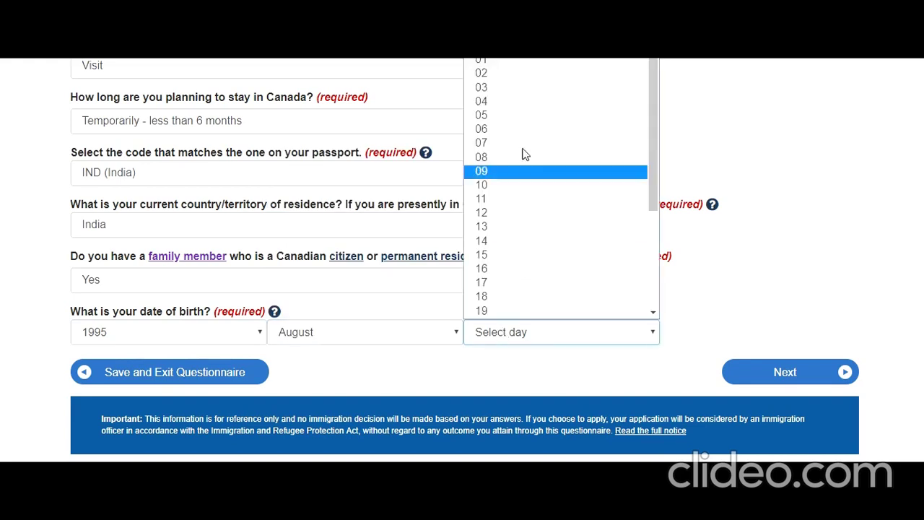
left_click(534, 64)
left_click(781, 374)
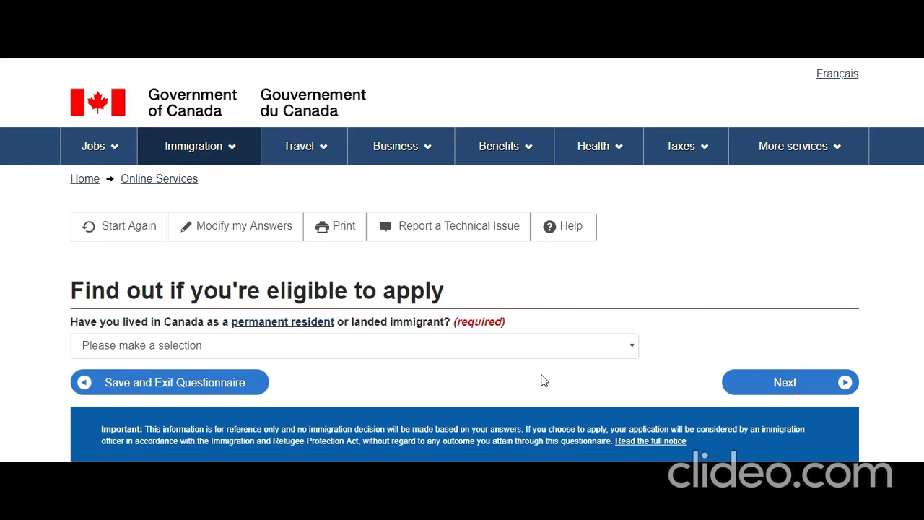
Answer No to past Canadian permanent residence and No to holding a USCIS number.
scroll(538, 375, "down", 1)
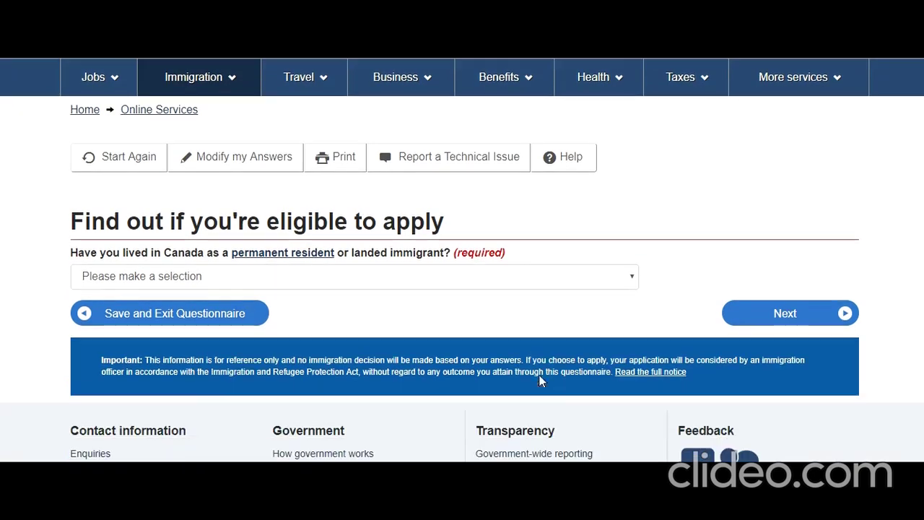
left_click(363, 280)
left_click(266, 323)
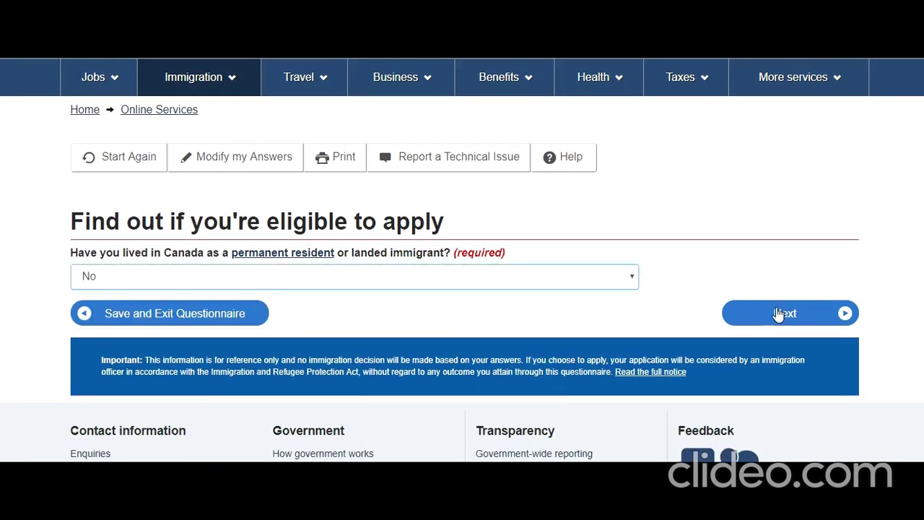
left_click(785, 314)
scroll(419, 364, "down", 1)
left_click(373, 277)
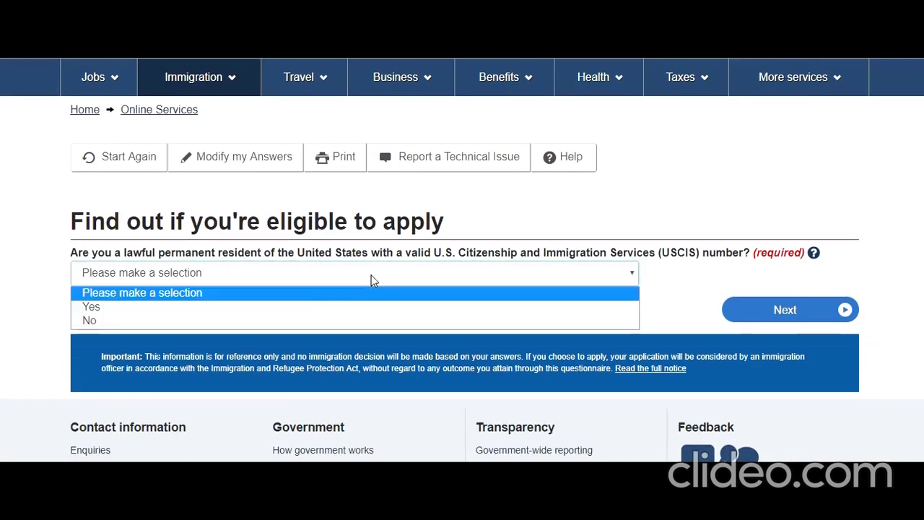
left_click(301, 324)
left_click(785, 310)
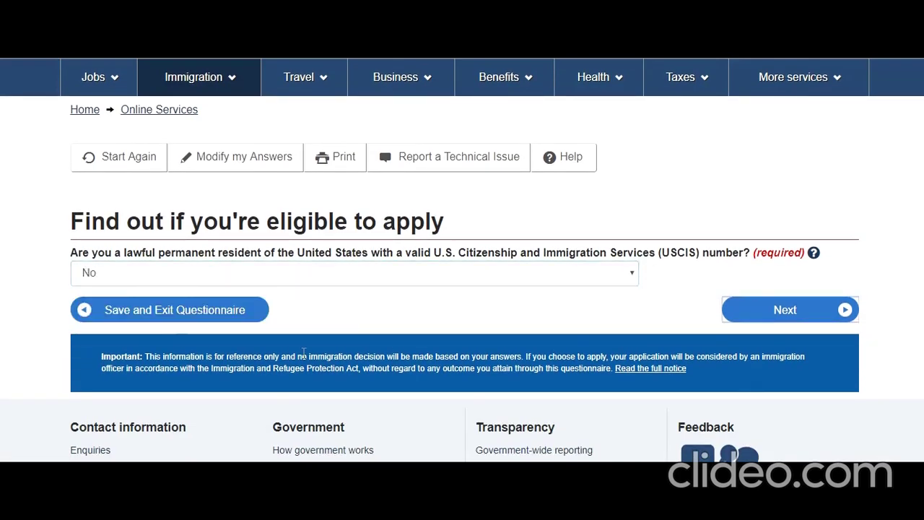
Give the family relationship as 'Brother, sister, aunt, uncle' and submit it.
scroll(303, 359, "down", 2)
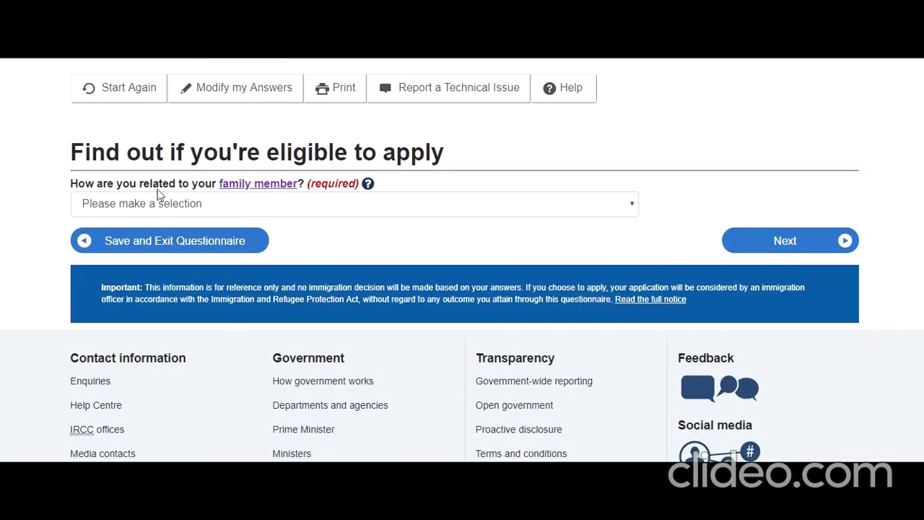
left_click(281, 208)
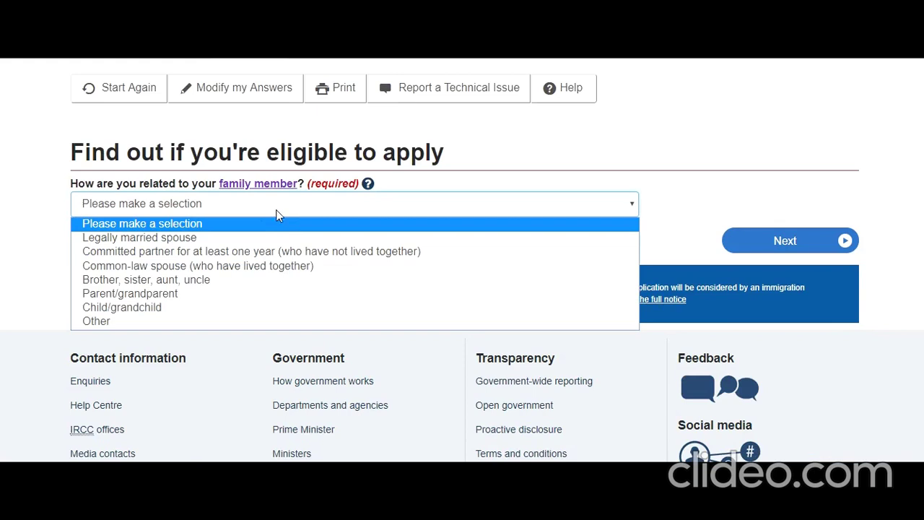
left_click(180, 280)
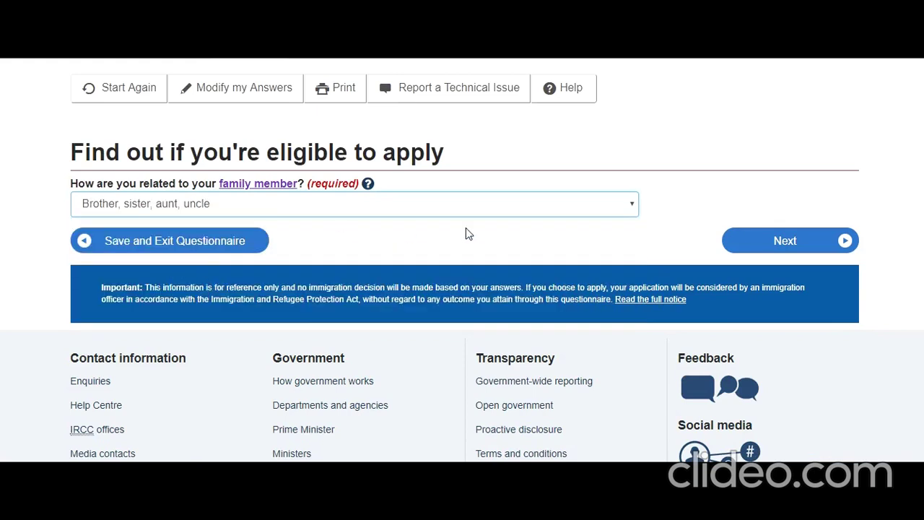
left_click(754, 244)
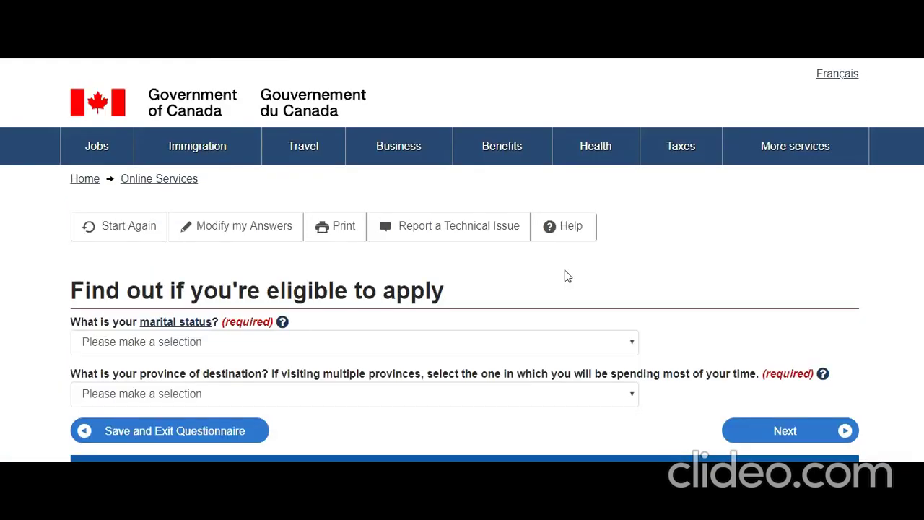
Set marital status to Never Married/Single.
scroll(510, 291, "down", 1)
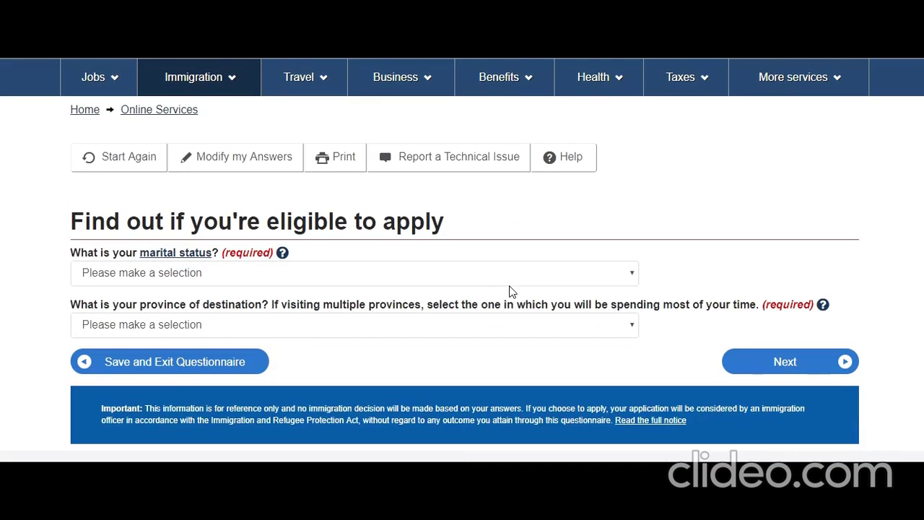
left_click(273, 274)
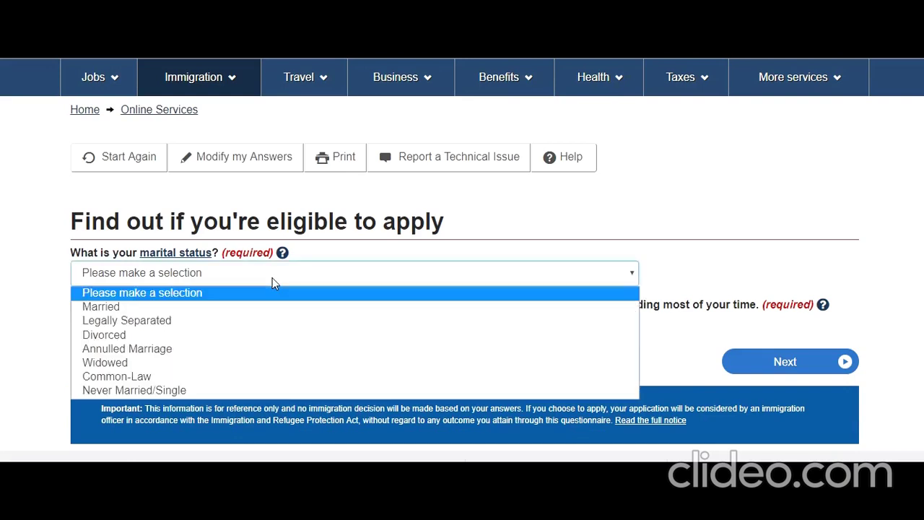
left_click(218, 393)
scroll(266, 387, "down", 1)
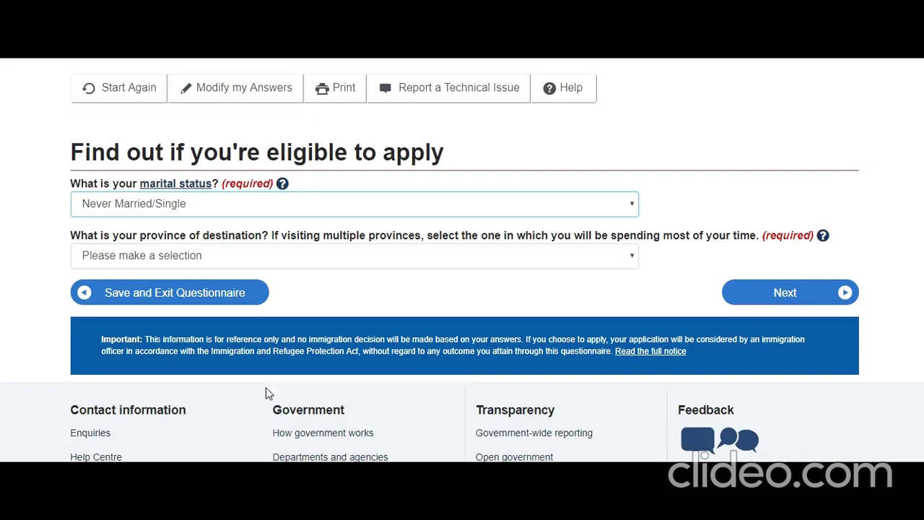
left_click(318, 207)
left_click(9, 255)
Choose Ontario as destination province and submit to see the eligibility results.
left_click(337, 263)
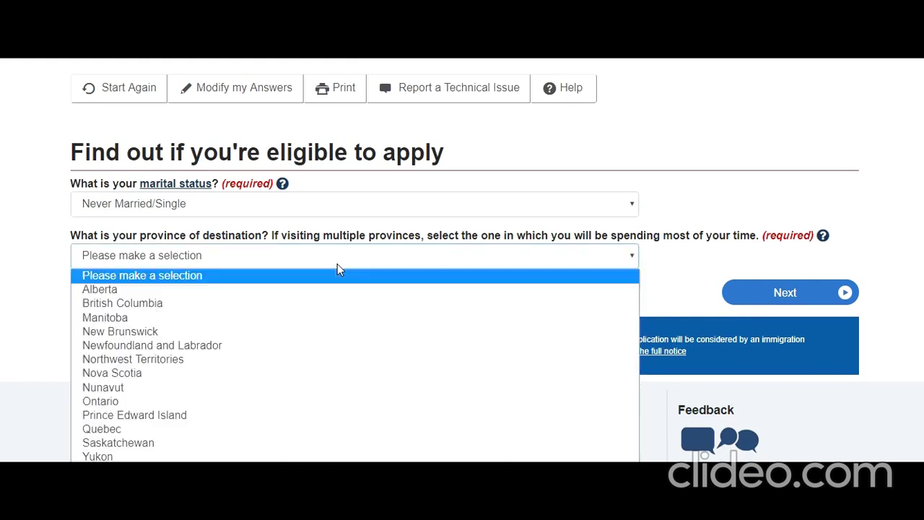
left_click(276, 402)
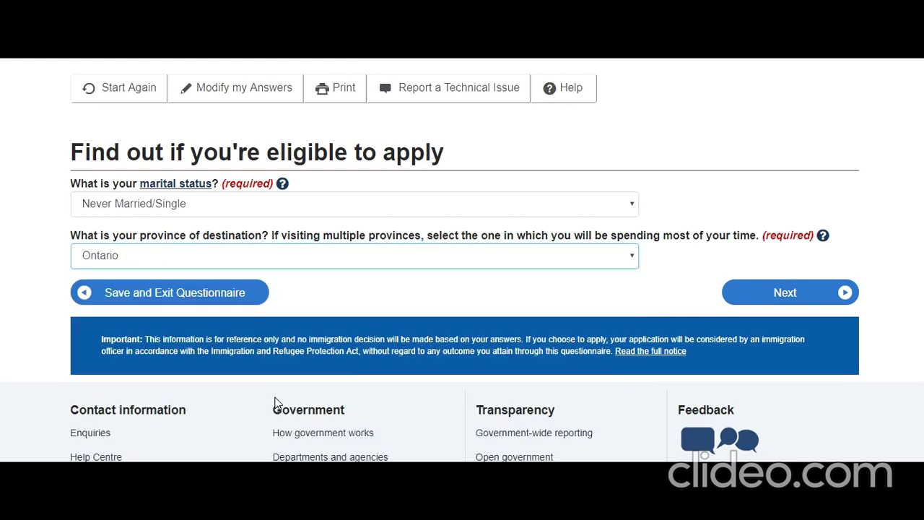
left_click(781, 295)
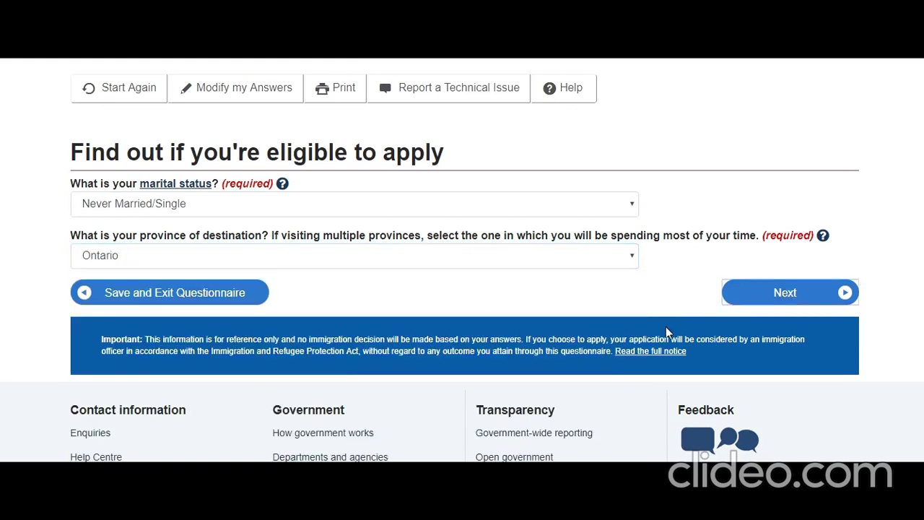
scroll(666, 327, "down", 2)
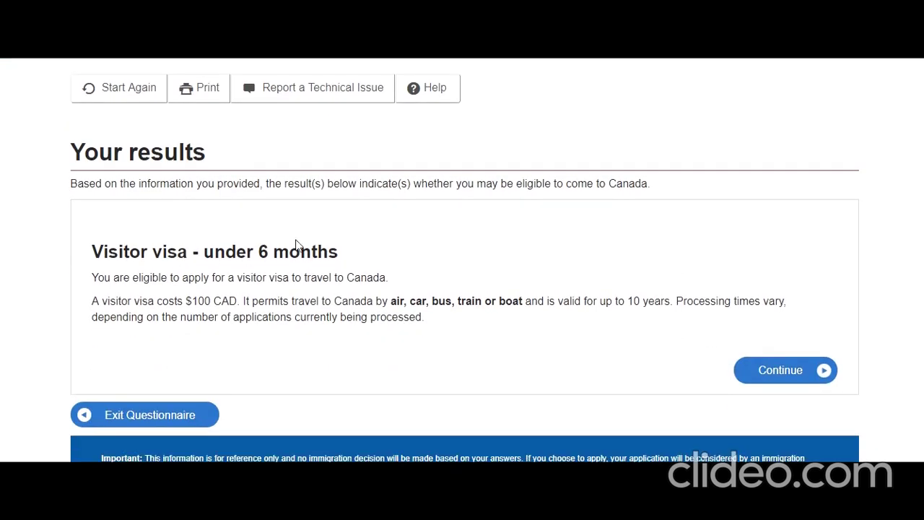
Read the visitor visa result, highlighting the heading, eligibility sentence and permitted ways of travel.
left_click_drag(142, 253, 301, 260)
left_click(247, 301)
left_click_drag(185, 259, 337, 270)
left_click(383, 274)
left_click_drag(413, 301, 546, 301)
Continue past the result and the 'Create your personal checklist' page.
left_click(776, 369)
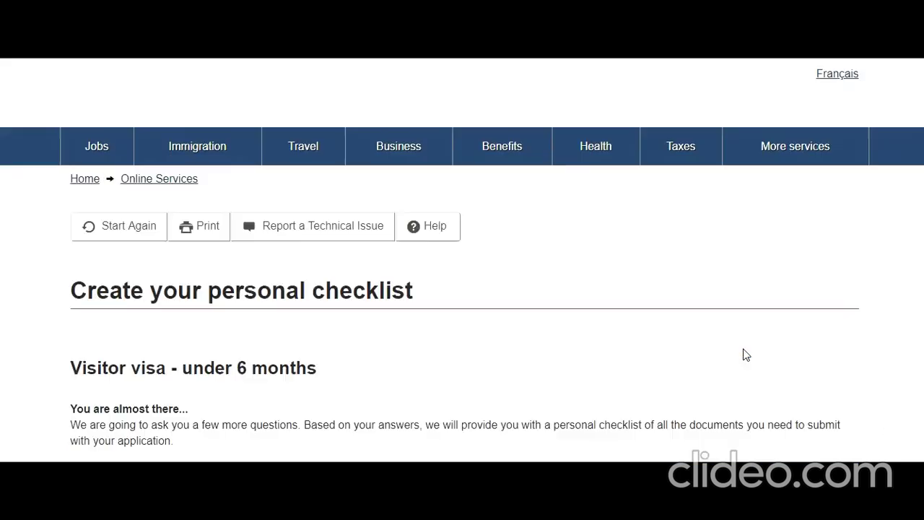
scroll(750, 354, "down", 3)
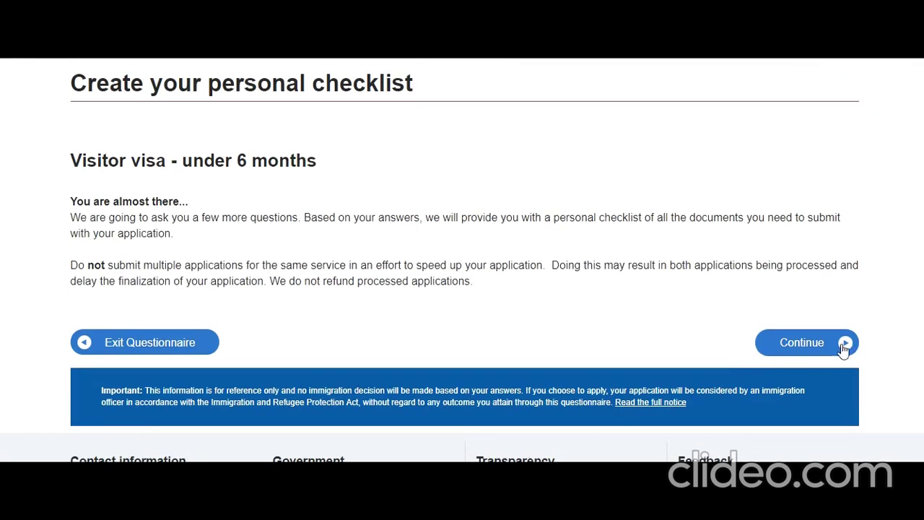
left_click(814, 344)
scroll(780, 331, "down", 2)
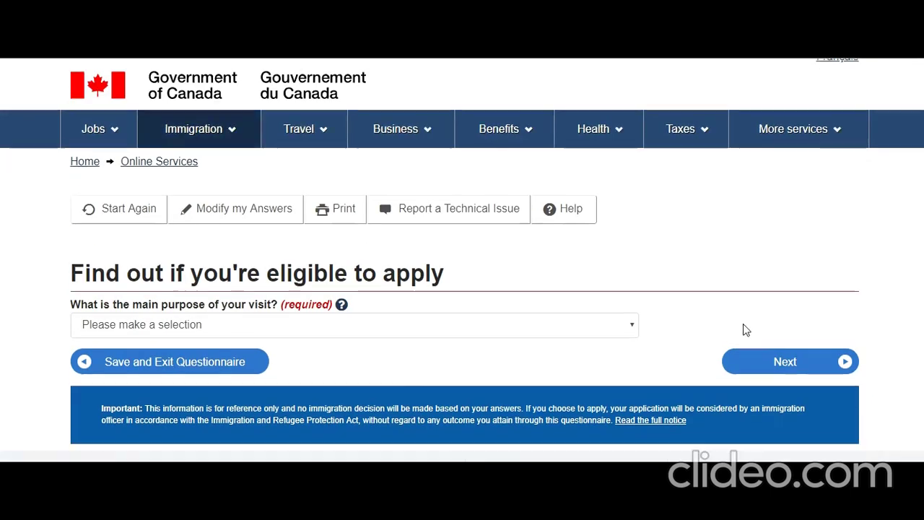
Answer 'To visit family and/or friends' as the main purpose of the visit.
left_click(284, 280)
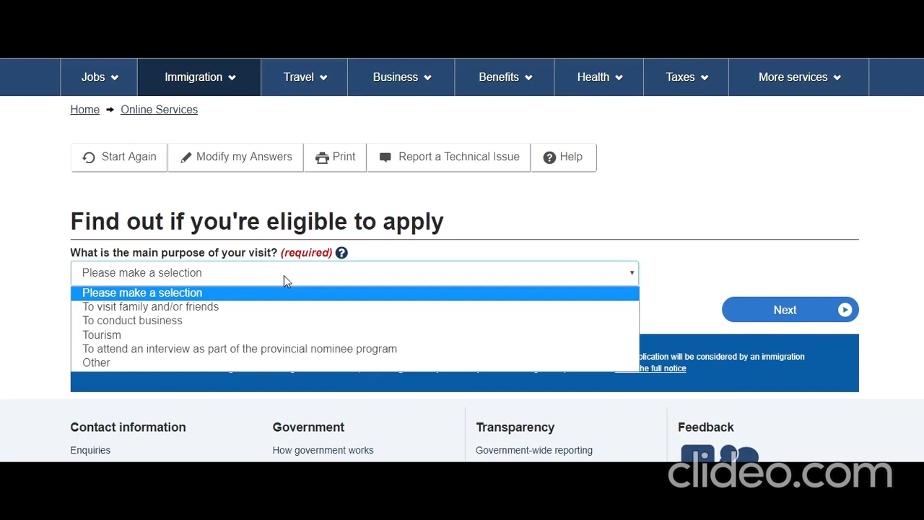
left_click(217, 306)
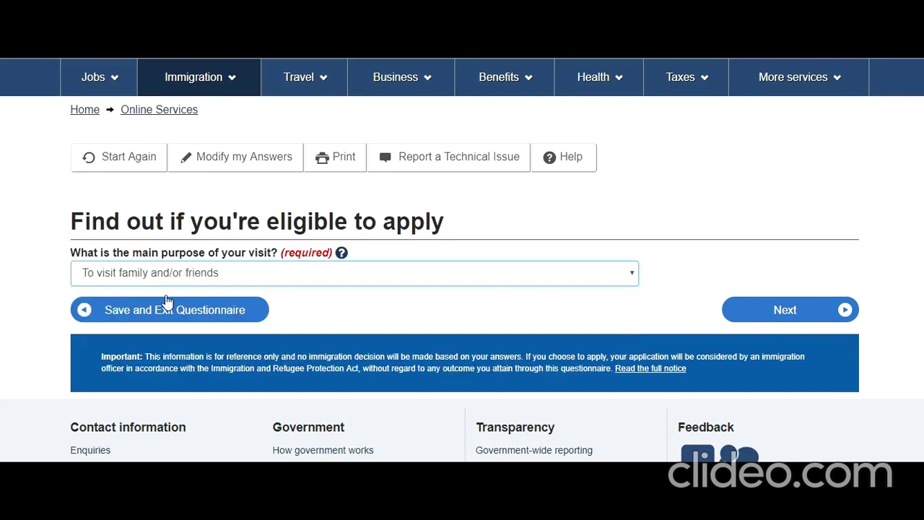
left_click(759, 315)
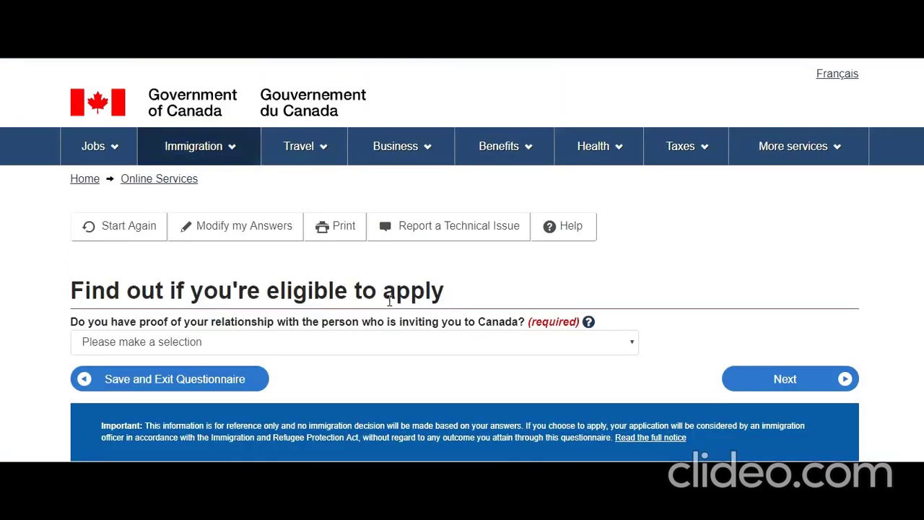
scroll(226, 205, "down", 2)
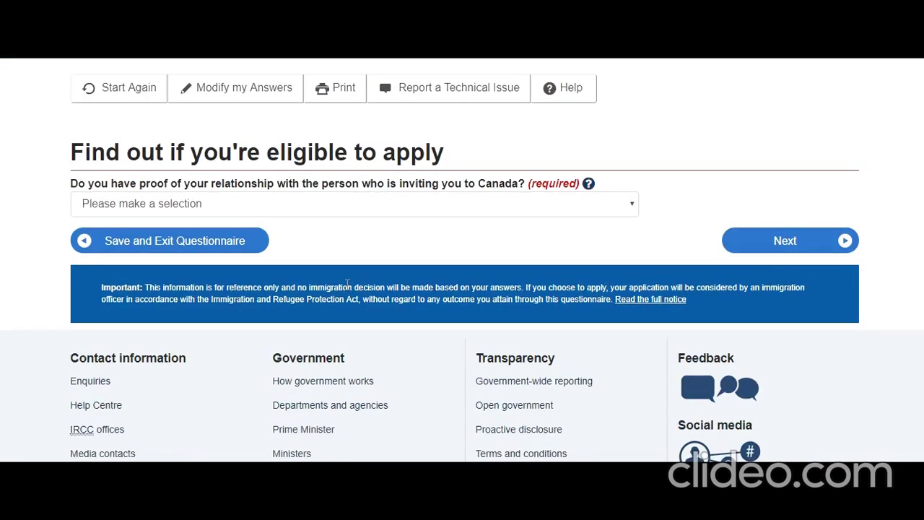
Answer Yes to having proof of the relationship.
left_click(416, 211)
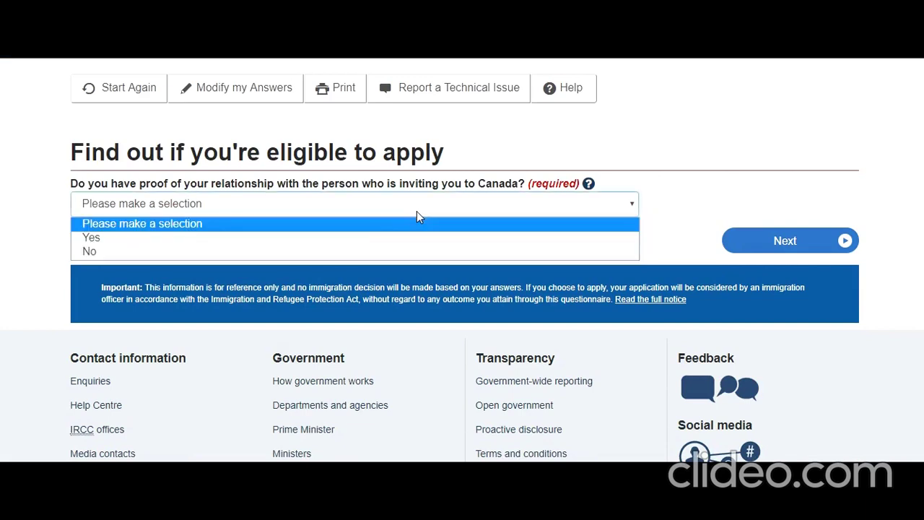
left_click(371, 237)
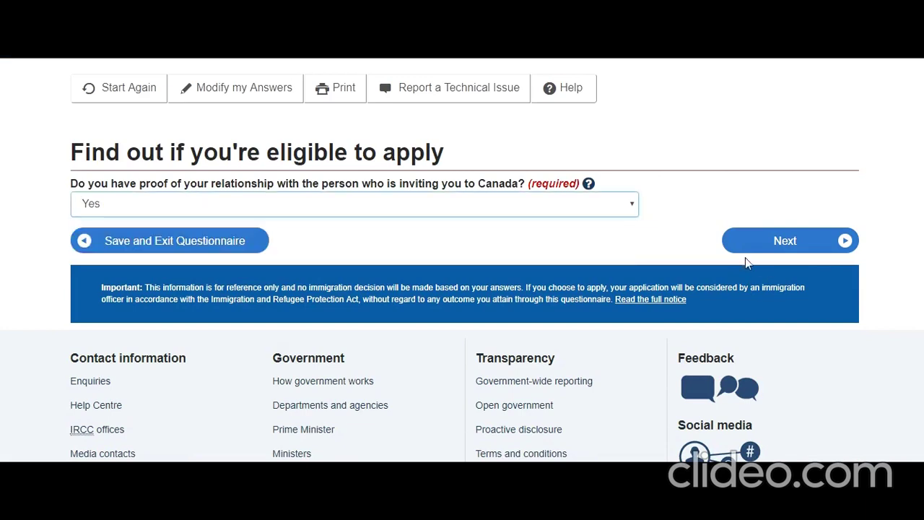
left_click(769, 245)
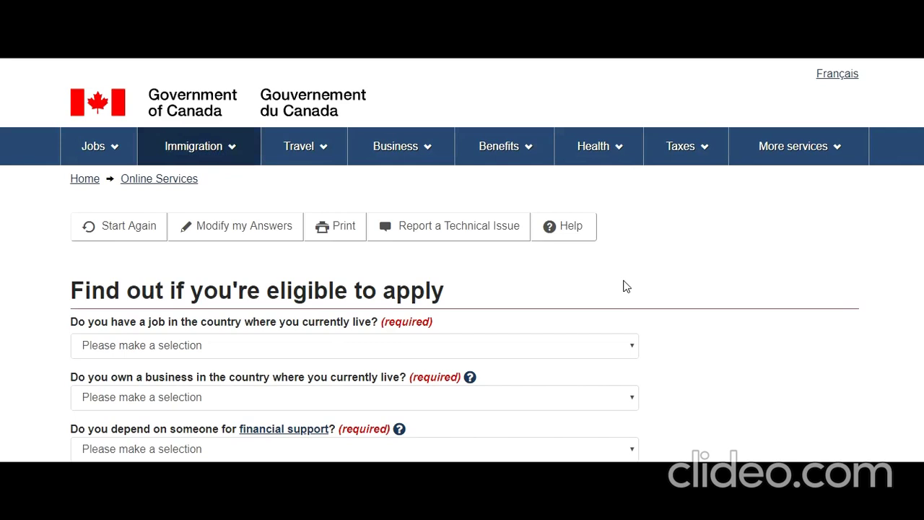
Answer Yes to having a job, No to owning a business, No to financial dependence.
scroll(625, 284, "down", 2)
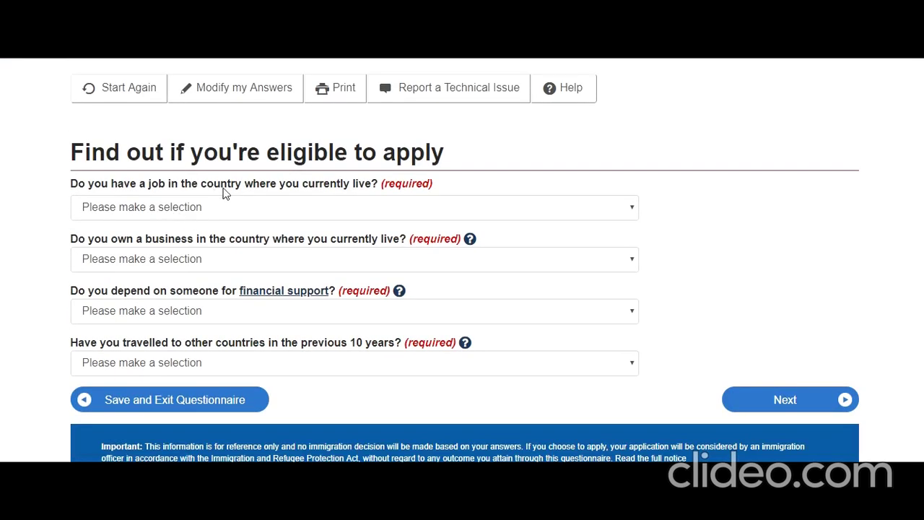
left_click(284, 212)
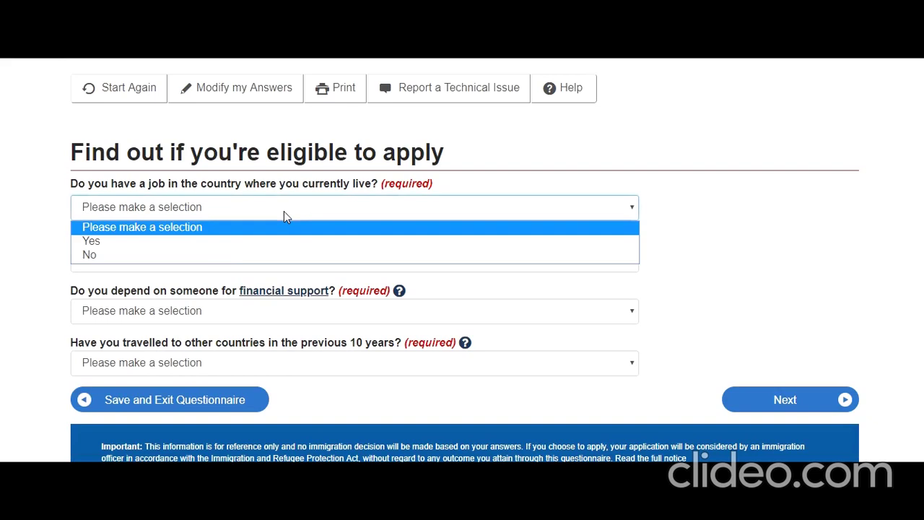
left_click(228, 241)
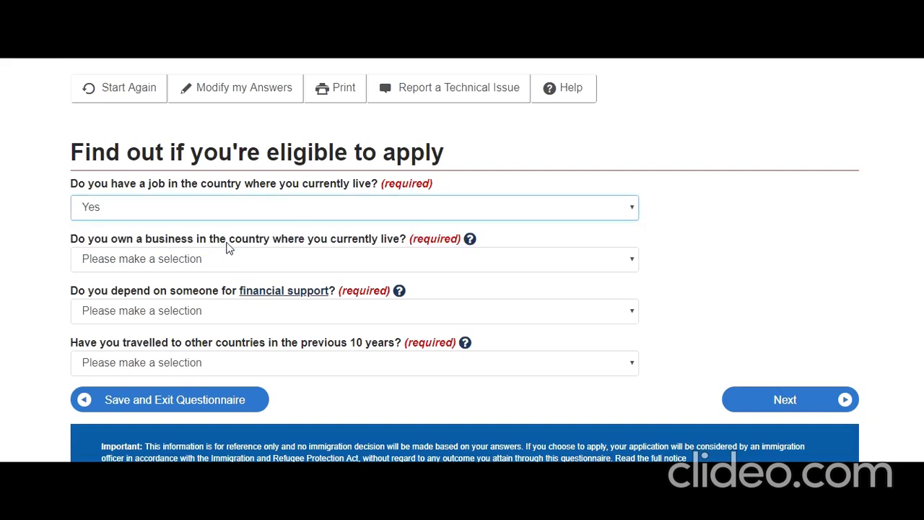
left_click(303, 264)
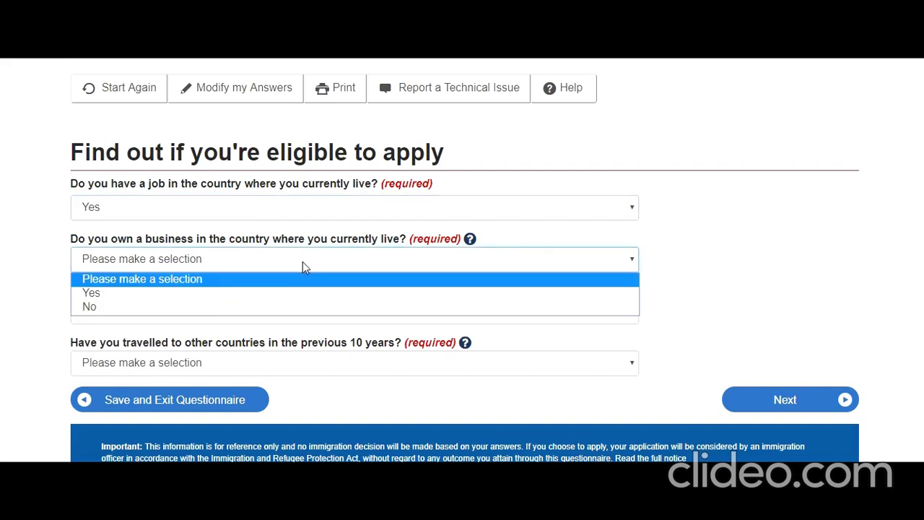
left_click(262, 308)
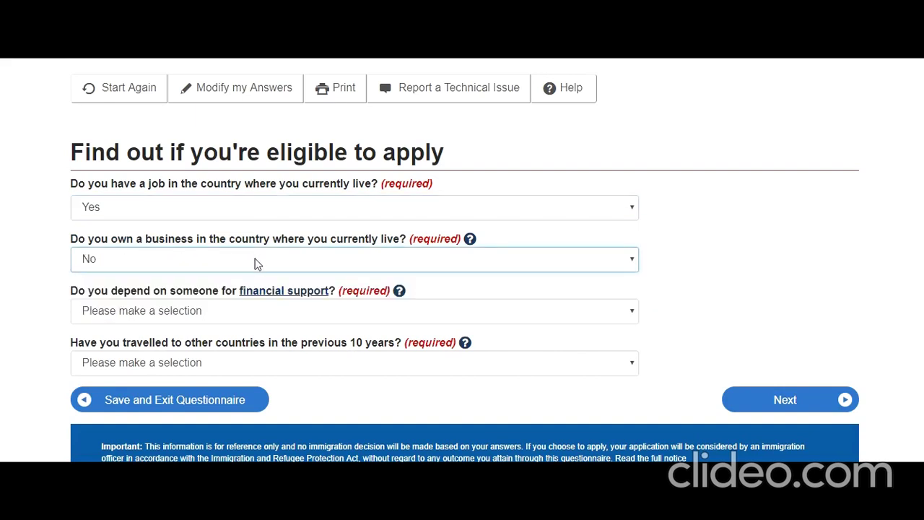
scroll(204, 322, "down", 1)
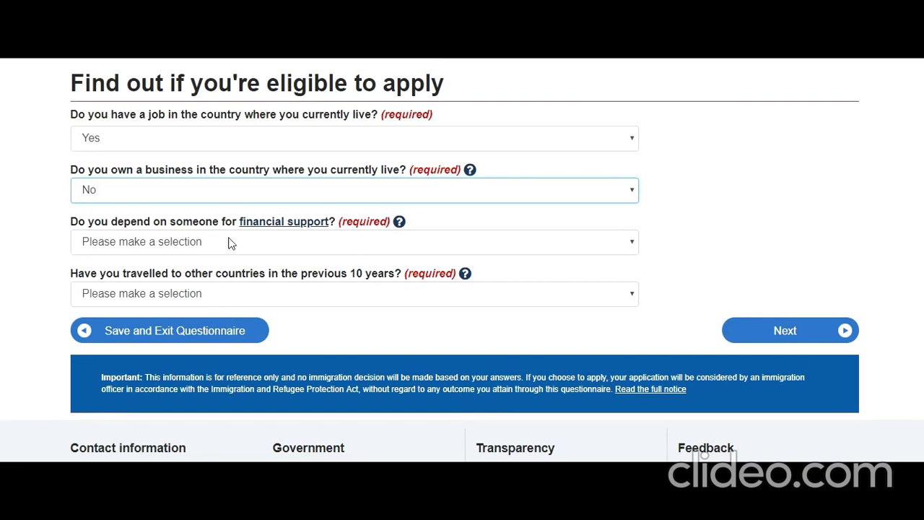
left_click(267, 244)
left_click(237, 288)
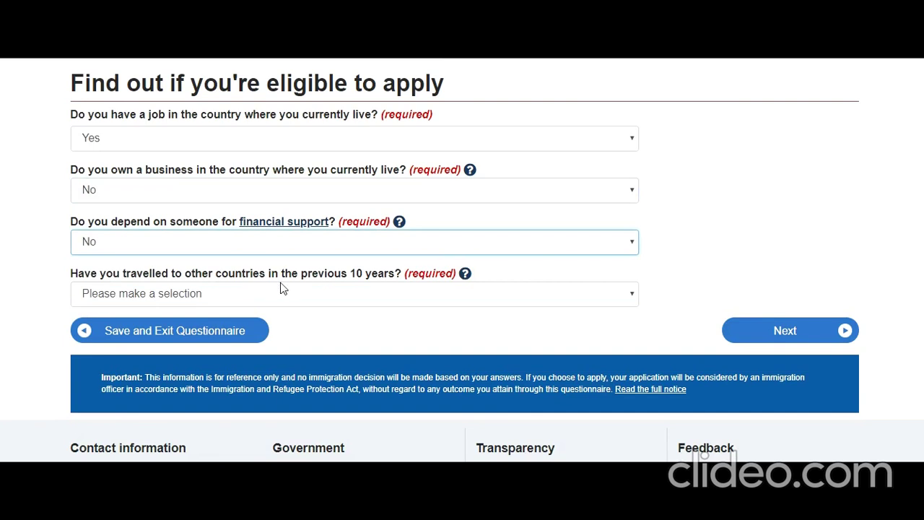
Answer Yes to travelling to other countries in the past 10 years.
left_click(311, 301)
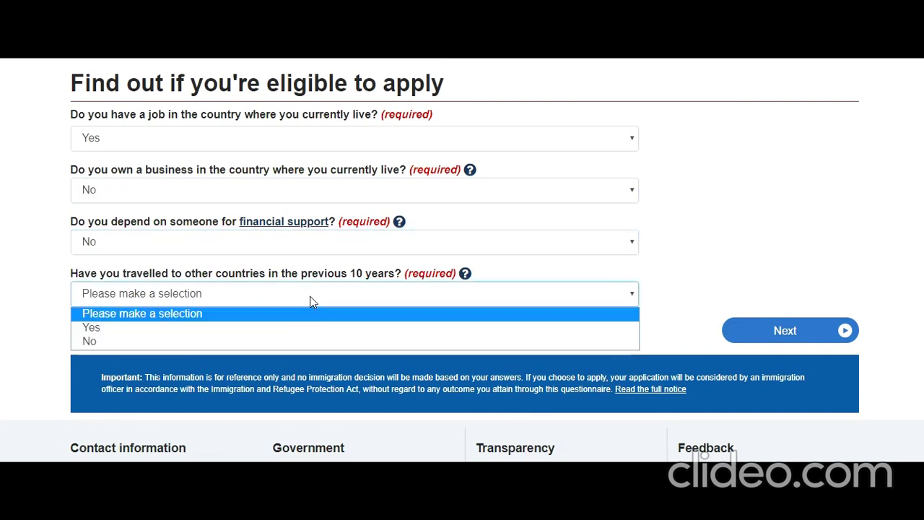
left_click(278, 330)
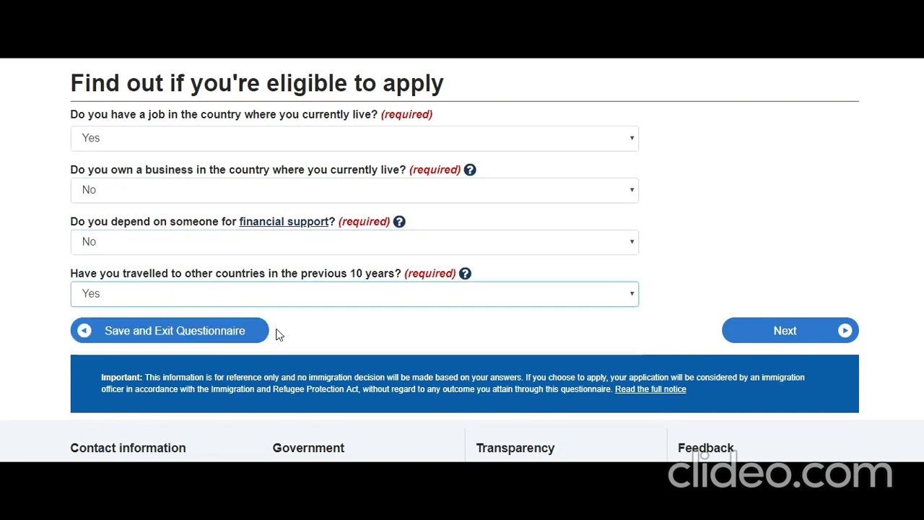
left_click(778, 329)
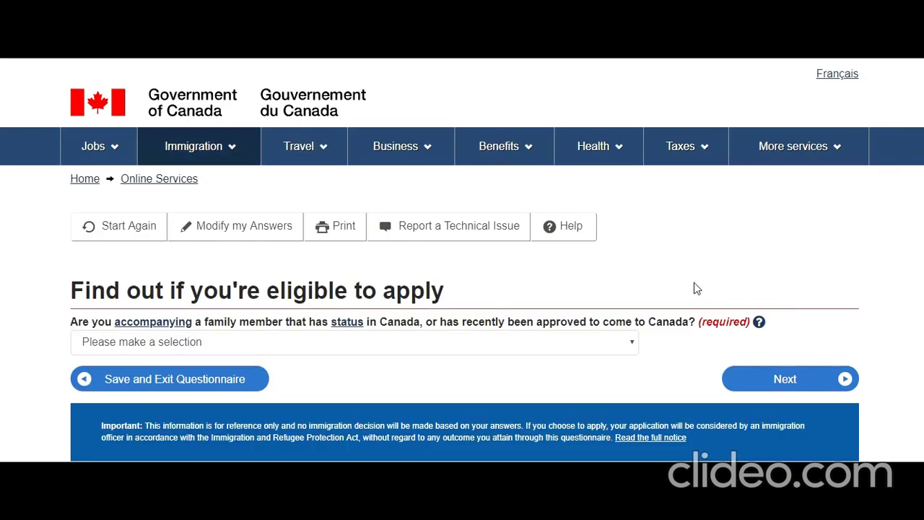
Dismiss the help popup and answer Yes to accompanying a family member.
scroll(652, 270, "down", 1)
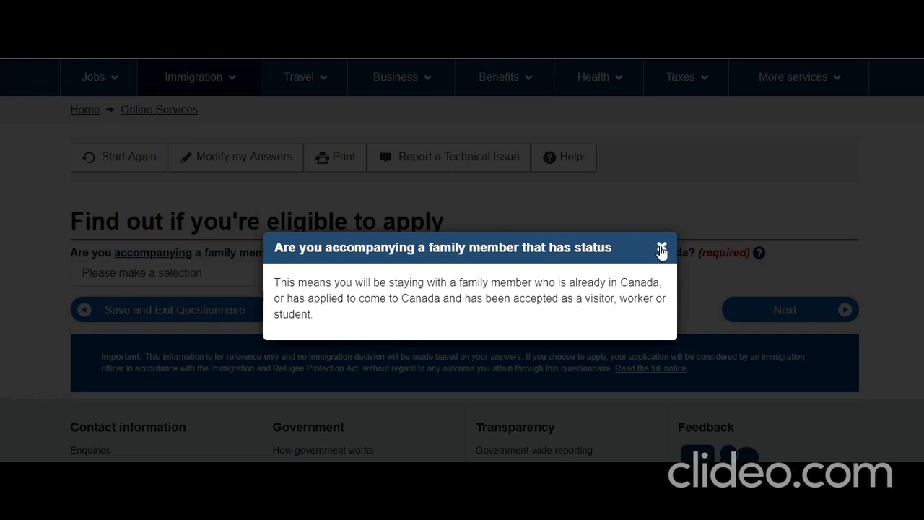
left_click(662, 246)
left_click(395, 281)
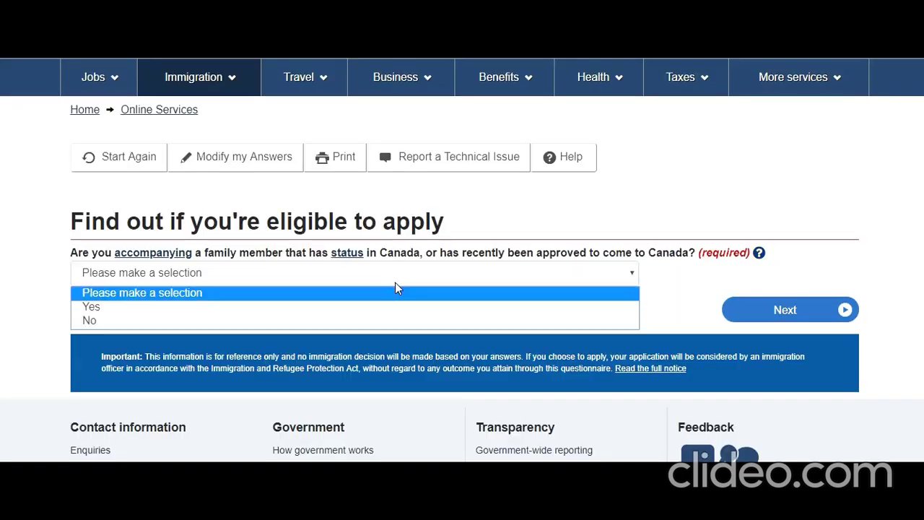
left_click(363, 306)
left_click(774, 318)
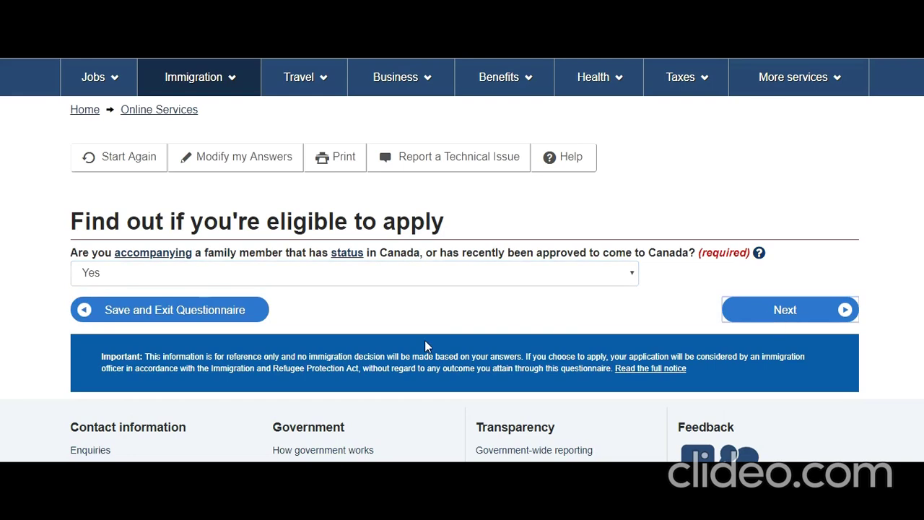
Answer No to any criminal offence and No to a recent medical exam.
scroll(308, 355, "down", 1)
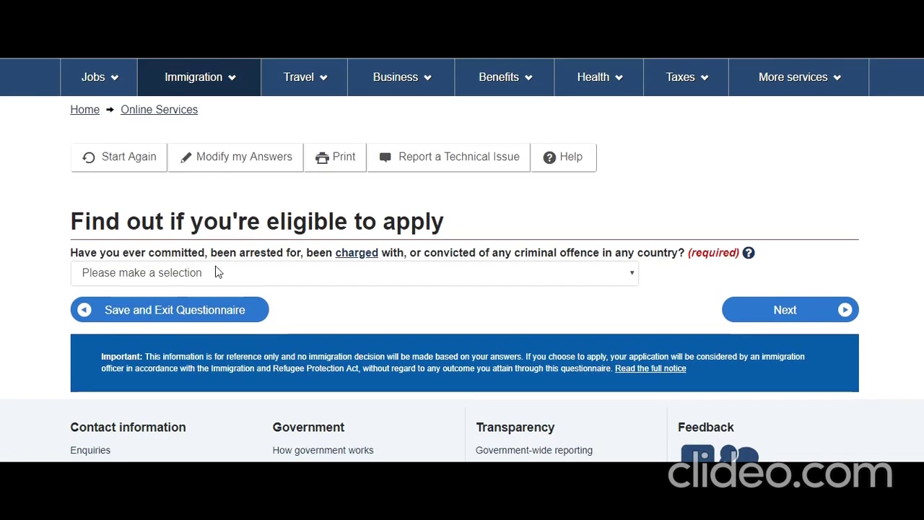
left_click(329, 275)
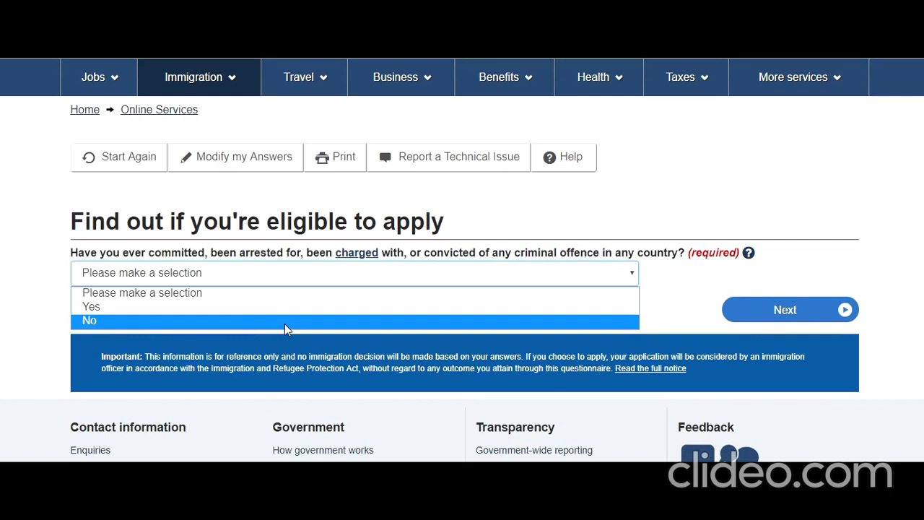
left_click(285, 322)
left_click(779, 310)
scroll(574, 334, "down", 1)
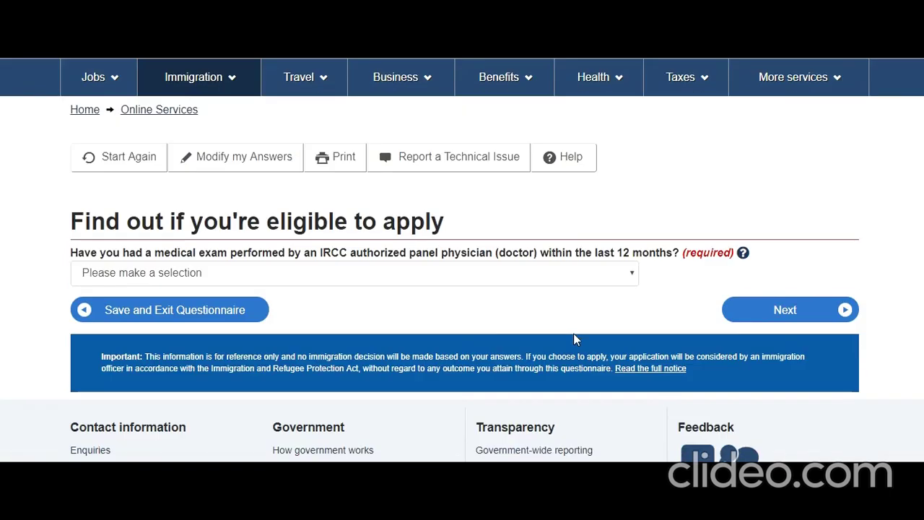
left_click(366, 273)
left_click(311, 325)
left_click(814, 315)
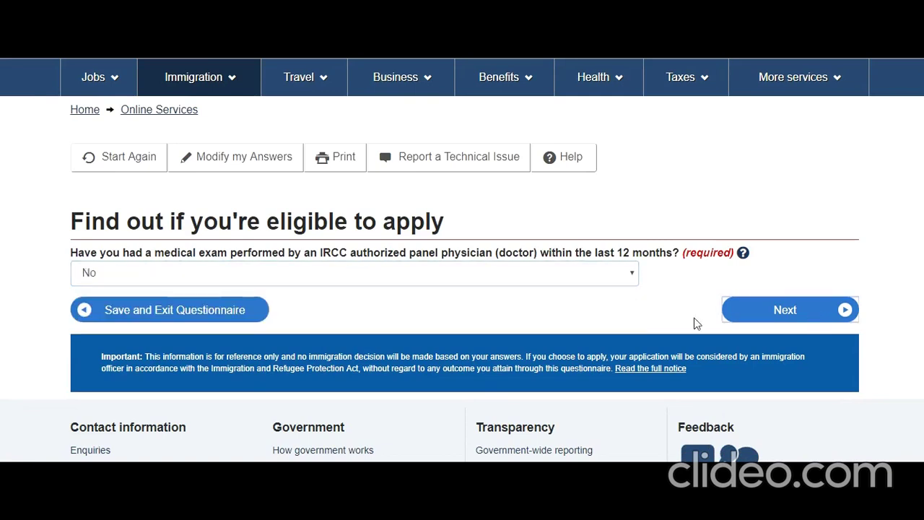
Answer No to applying for a family member.
scroll(470, 330, "down", 2)
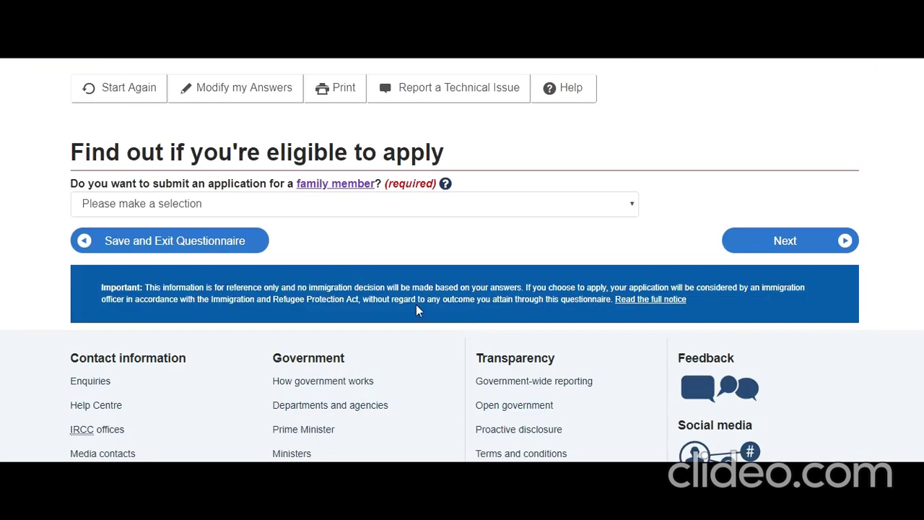
left_click(293, 211)
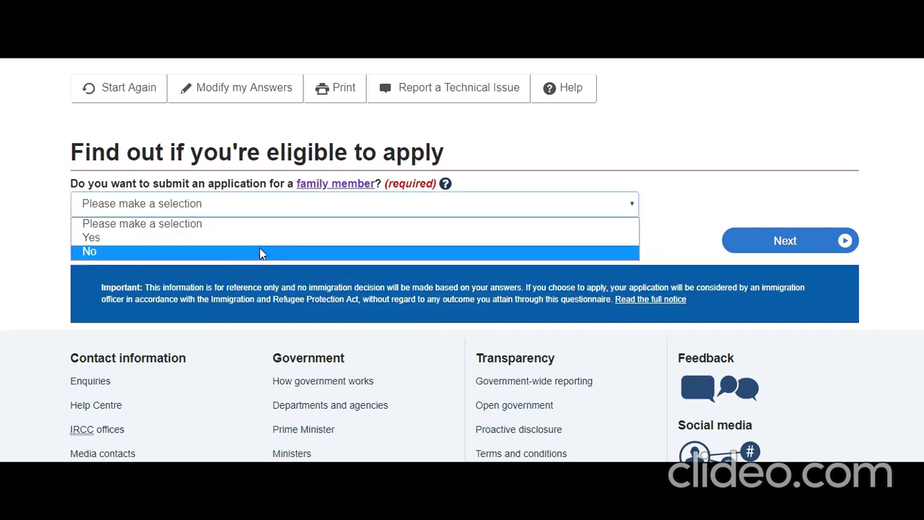
left_click(261, 254)
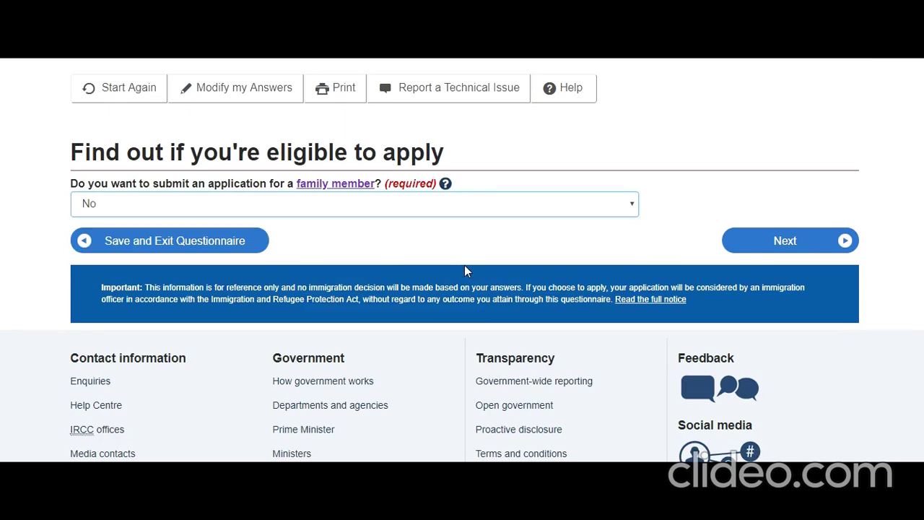
left_click(767, 248)
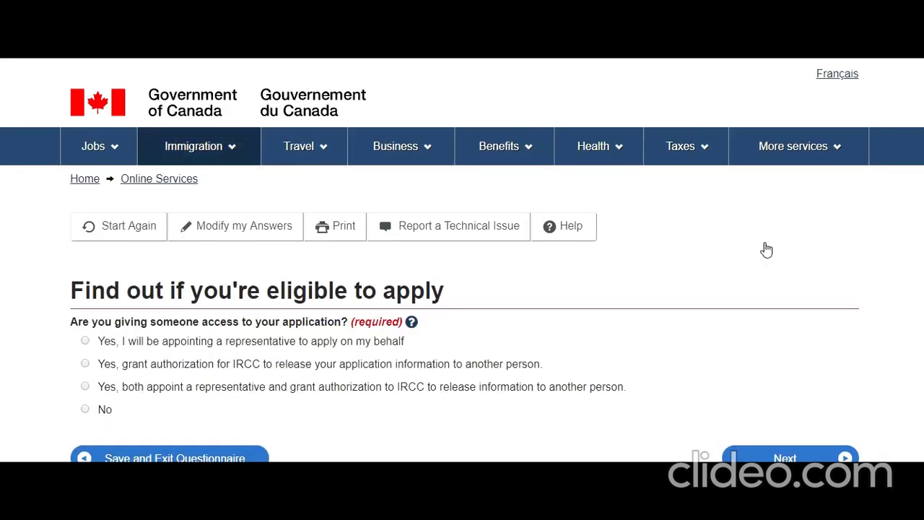
State that no one is given access to the application and answer the biometrics question.
scroll(412, 342, "down", 2)
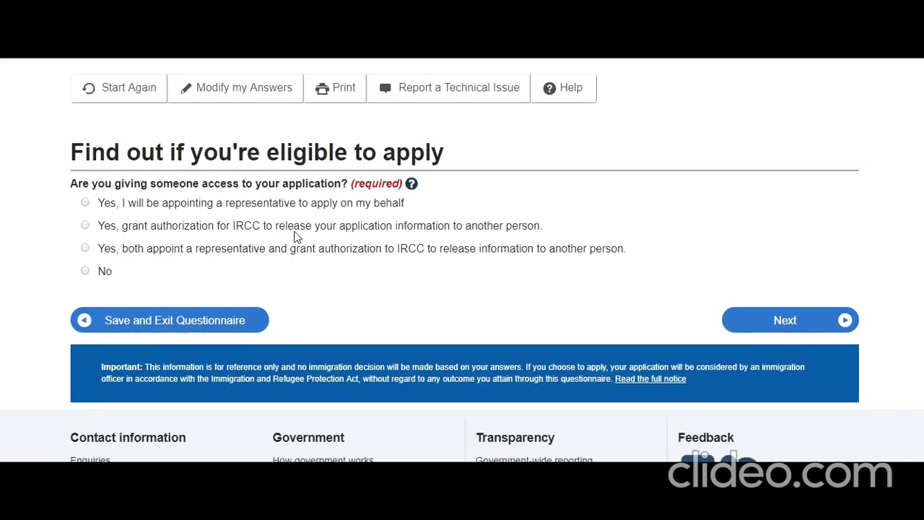
left_click(85, 271)
left_click(768, 324)
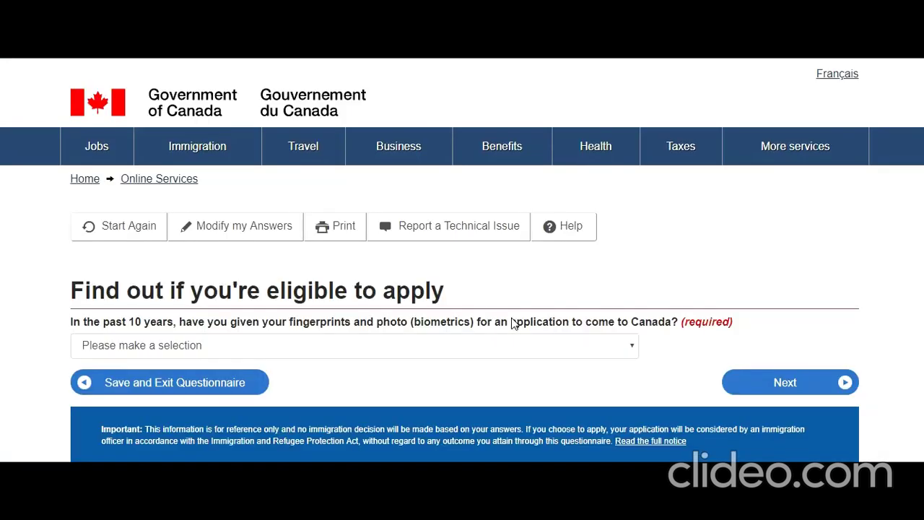
scroll(314, 248, "down", 2)
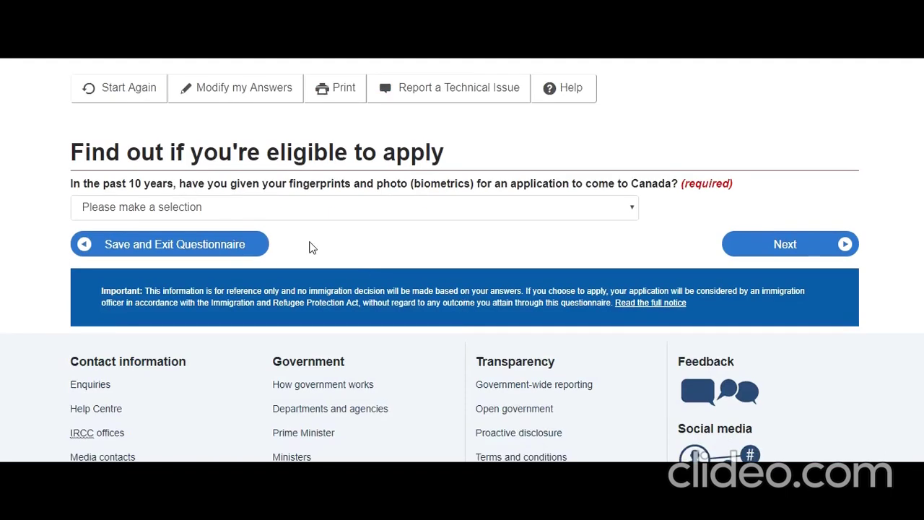
left_click(374, 208)
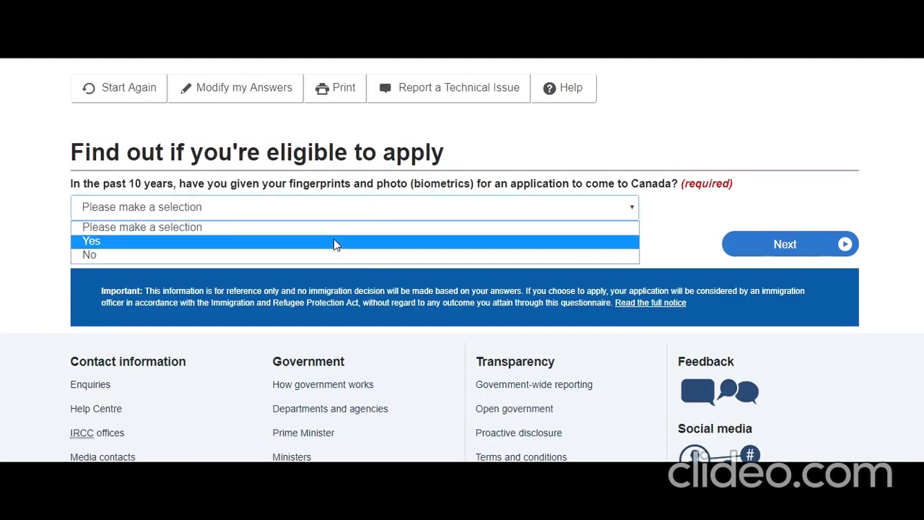
left_click(332, 253)
left_click(751, 249)
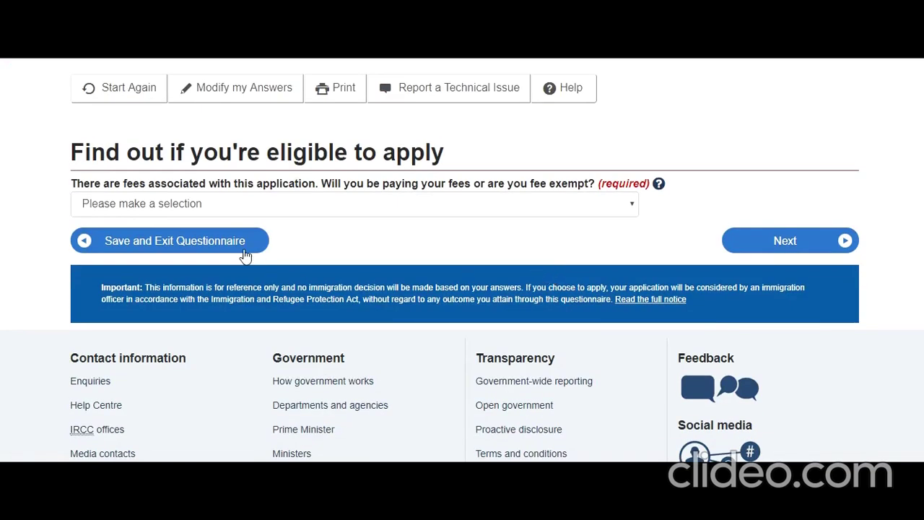
Answer 'Yes, I will be paying' fees, Yes to digital copies, Yes to paying online.
left_click(233, 208)
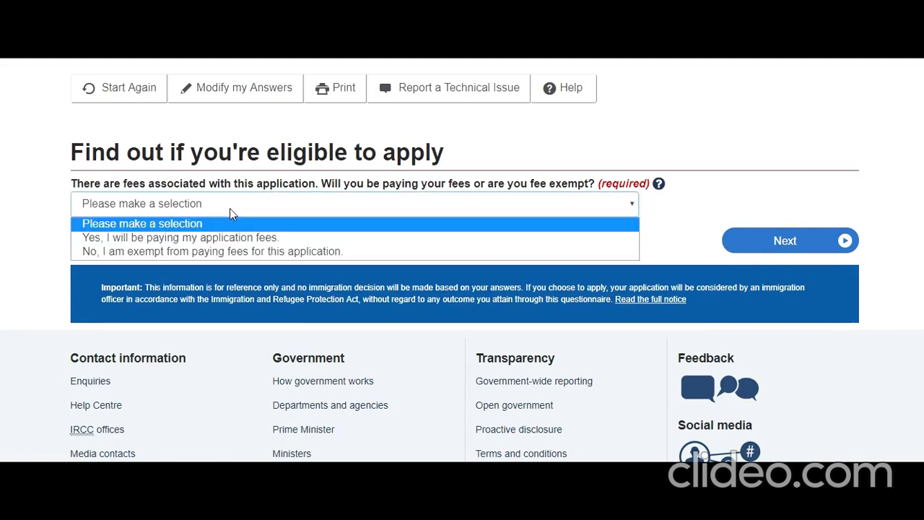
left_click(225, 238)
left_click(751, 241)
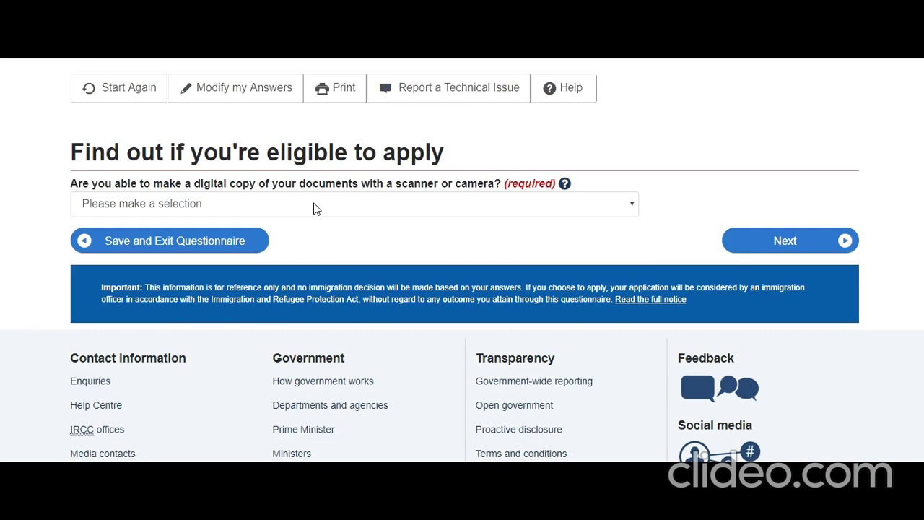
left_click(316, 206)
left_click(304, 243)
left_click(798, 241)
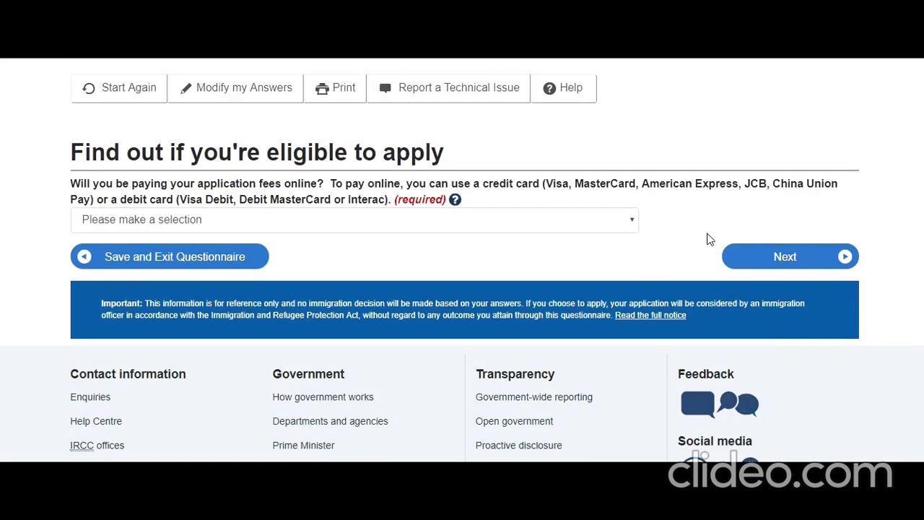
left_click(555, 225)
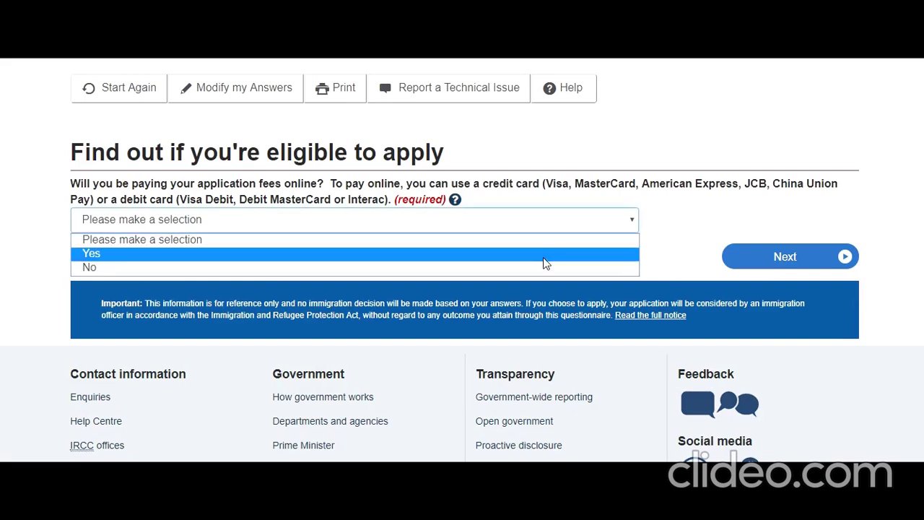
left_click(545, 259)
left_click(773, 263)
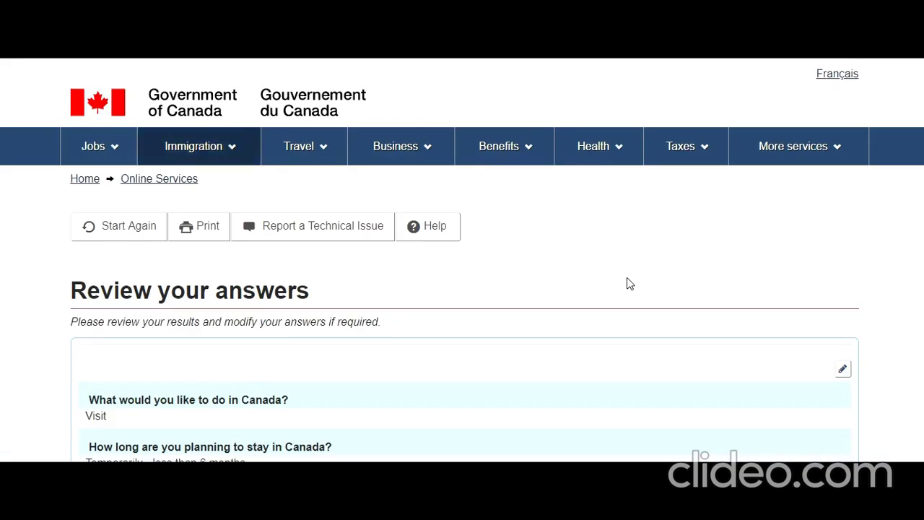
Scroll through the Review your answers page and accept the eligibility answers.
scroll(627, 283, "down", 4)
scroll(626, 283, "down", 10)
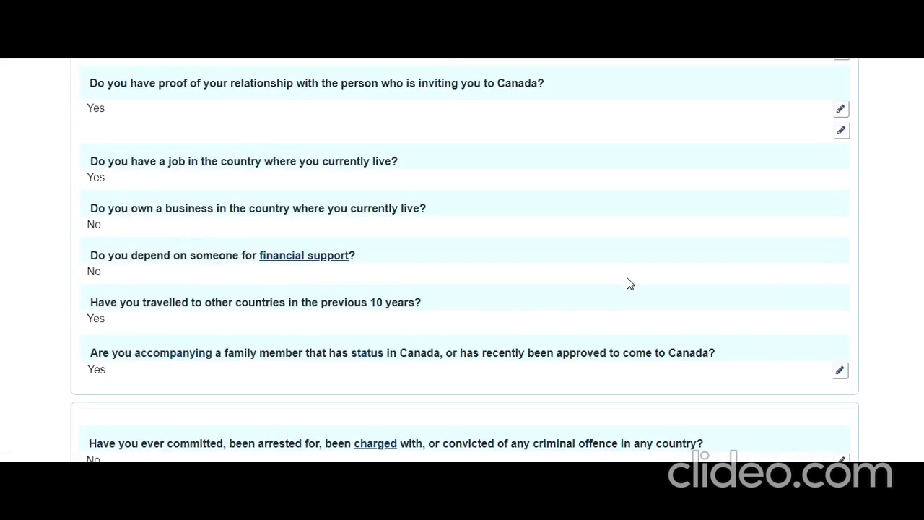
scroll(626, 283, "down", 10)
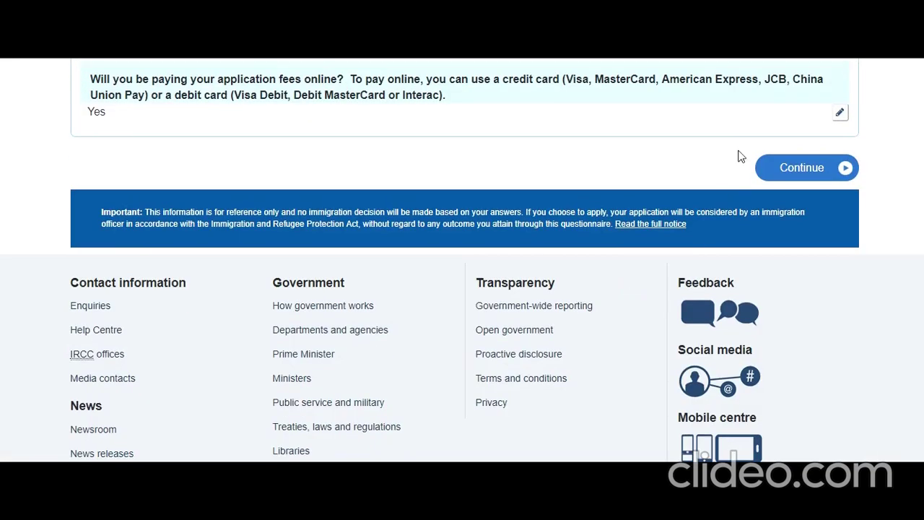
left_click(785, 169)
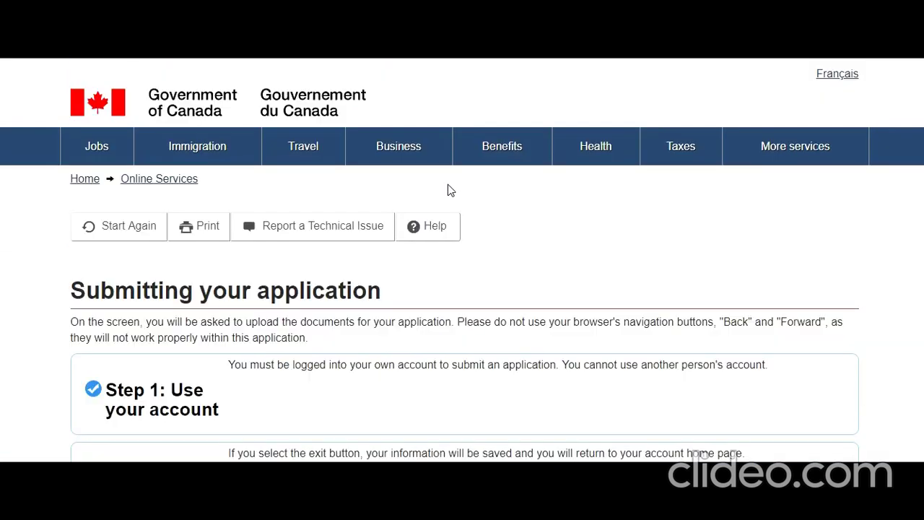
Read down through the Submitting your application instructions.
scroll(448, 191, "down", 2)
scroll(448, 192, "down", 9)
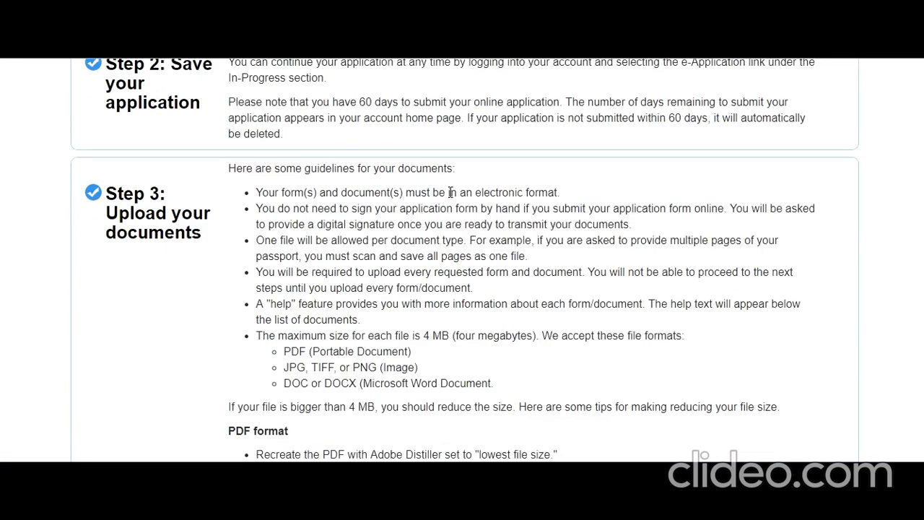
scroll(450, 192, "down", 10)
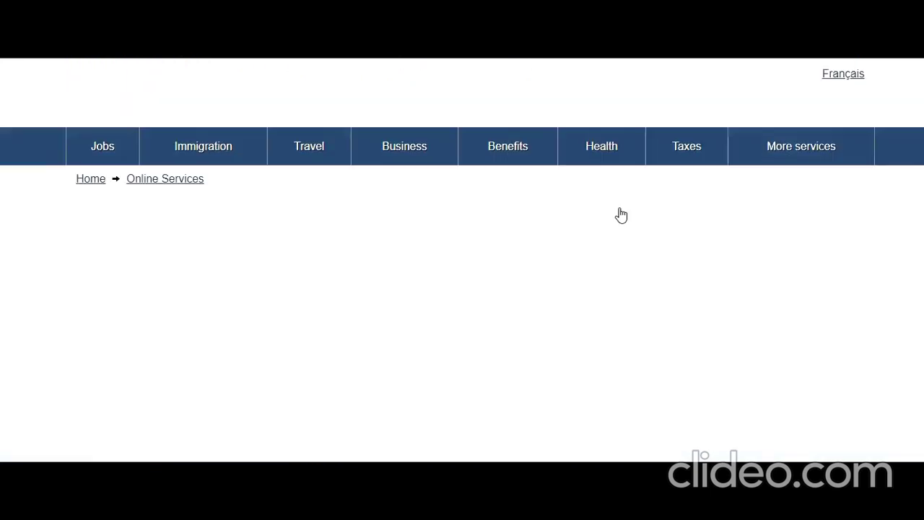
Scroll the document checklist down to the Fees table and select the $85 biometrics fee.
scroll(619, 215, "down", 3)
scroll(619, 214, "down", 4)
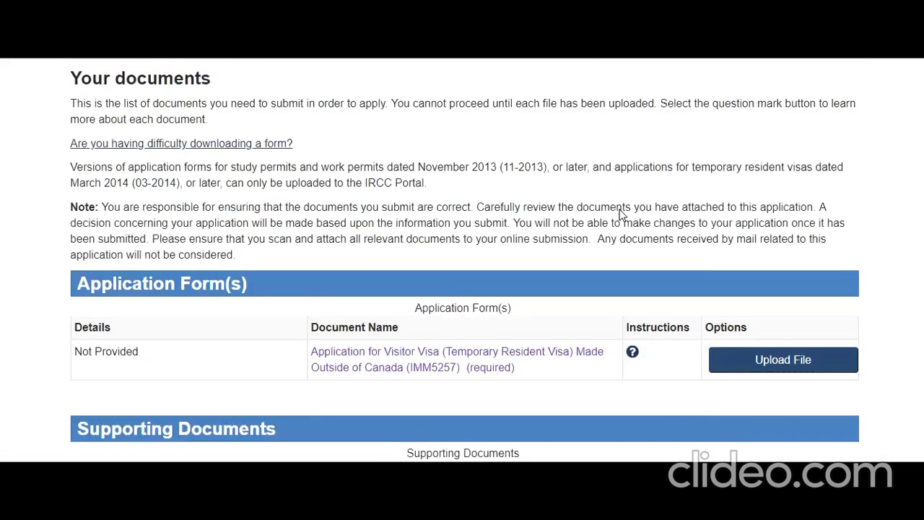
scroll(620, 214, "down", 6)
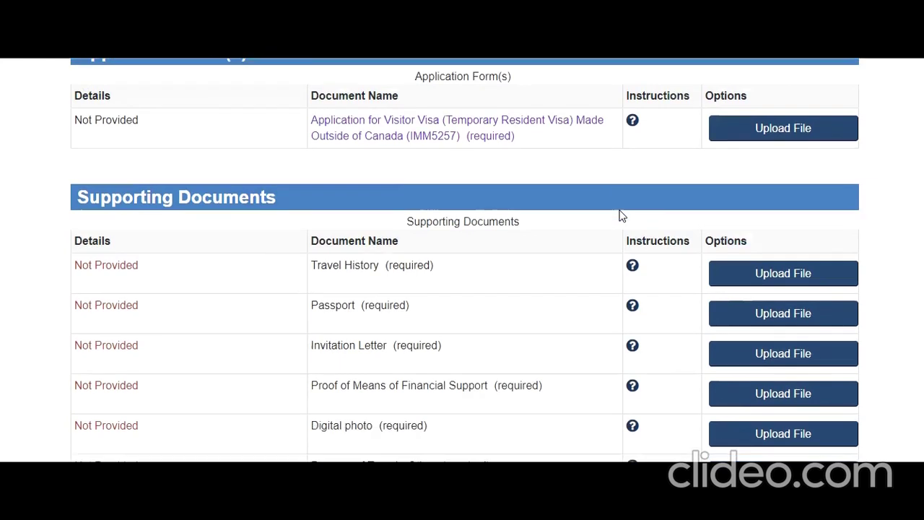
scroll(620, 212, "down", 2)
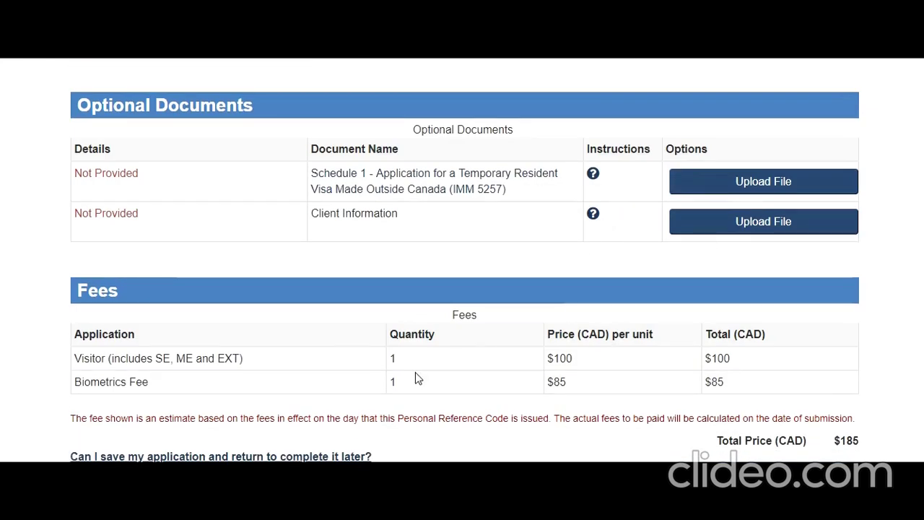
left_click(595, 369)
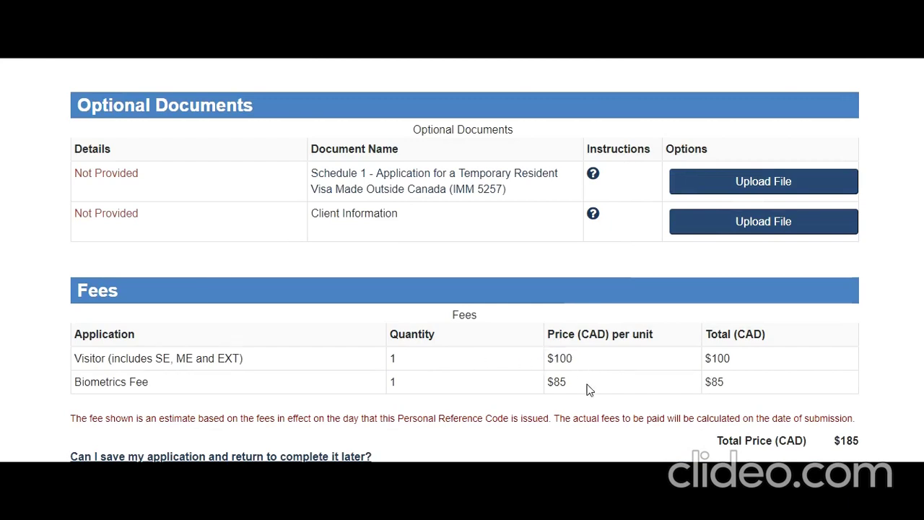
double_click(561, 384)
Scroll back through the checklist to the IMM5257 application form link.
scroll(647, 365, "up", 5)
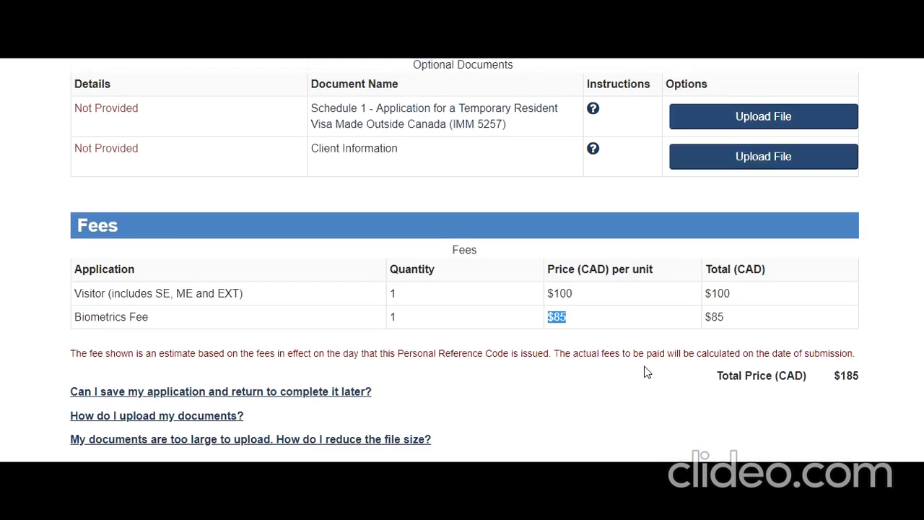
scroll(643, 371, "up", 5)
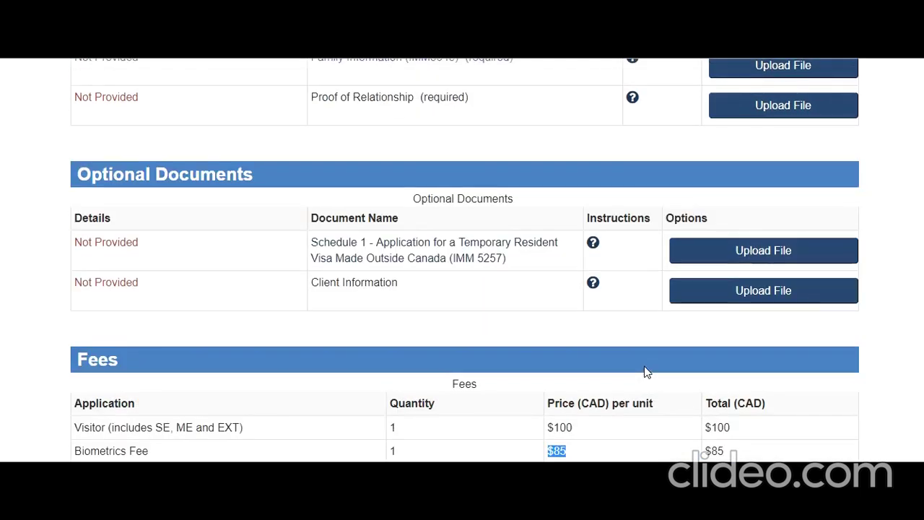
scroll(646, 372, "up", 6)
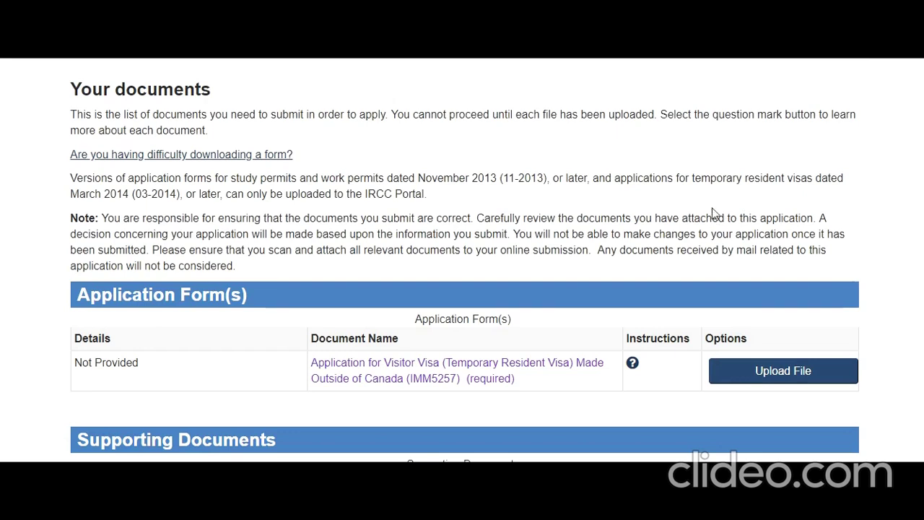
scroll(305, 178, "down", 3)
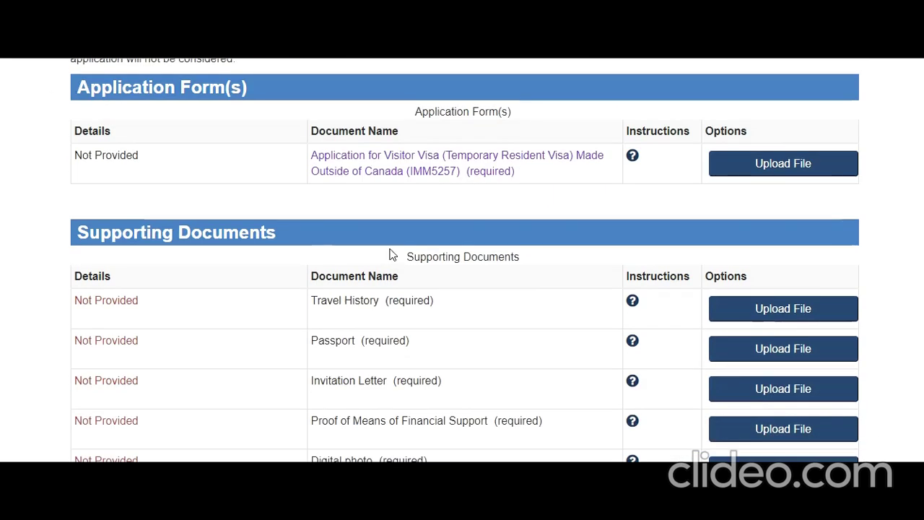
scroll(281, 230, "down", 2)
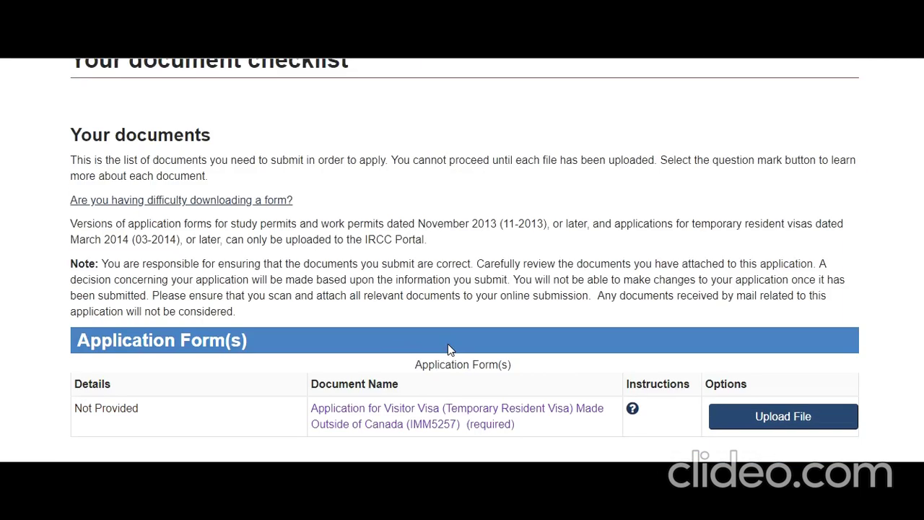
scroll(448, 344, "up", 1)
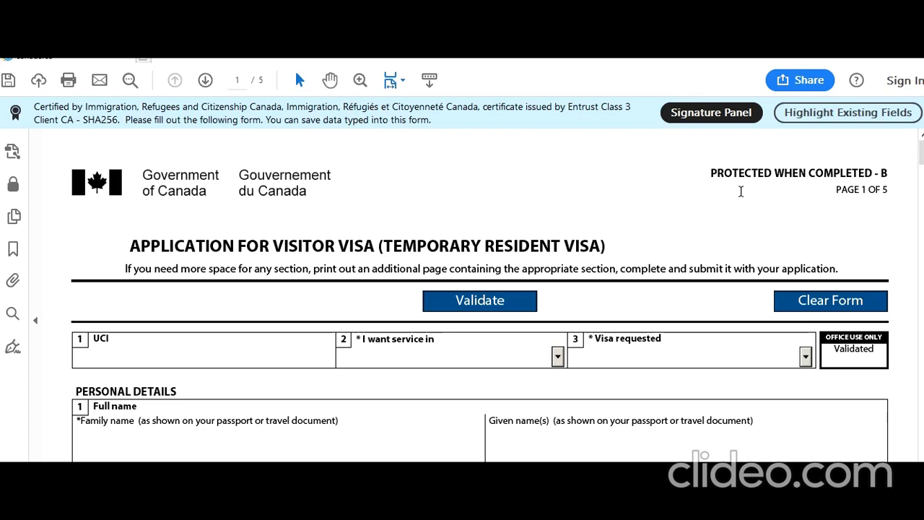
Choose English as the service language and Visitor Visa as the visa requested.
scroll(483, 248, "down", 2)
scroll(394, 252, "up", 2)
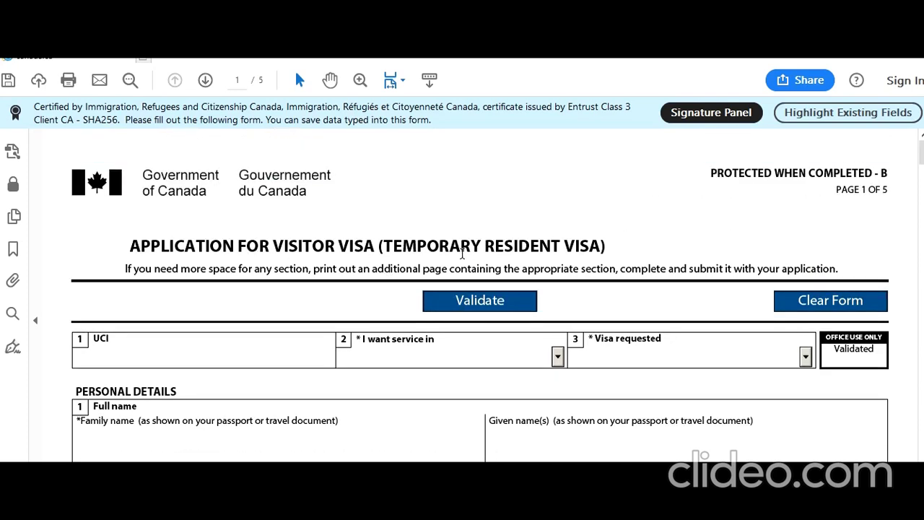
scroll(454, 264, "down", 3)
left_click(203, 259)
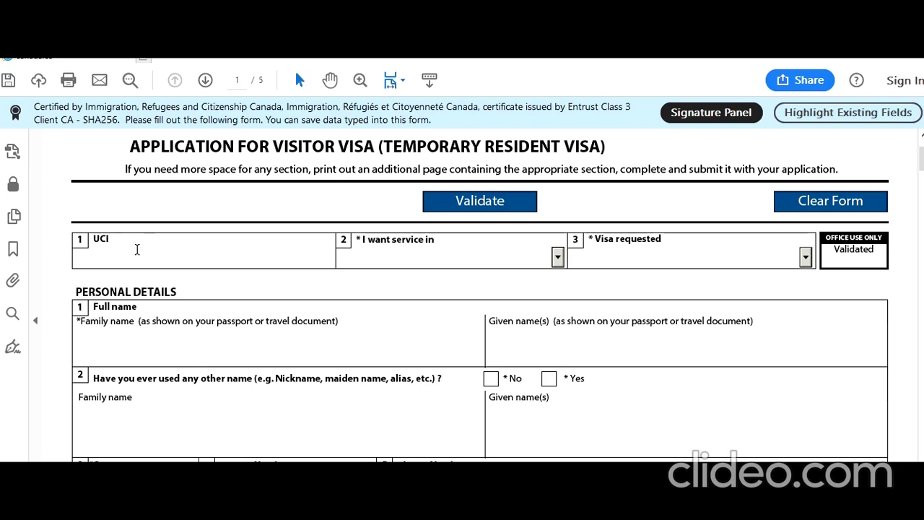
left_click(557, 257)
left_click(546, 290)
left_click(804, 259)
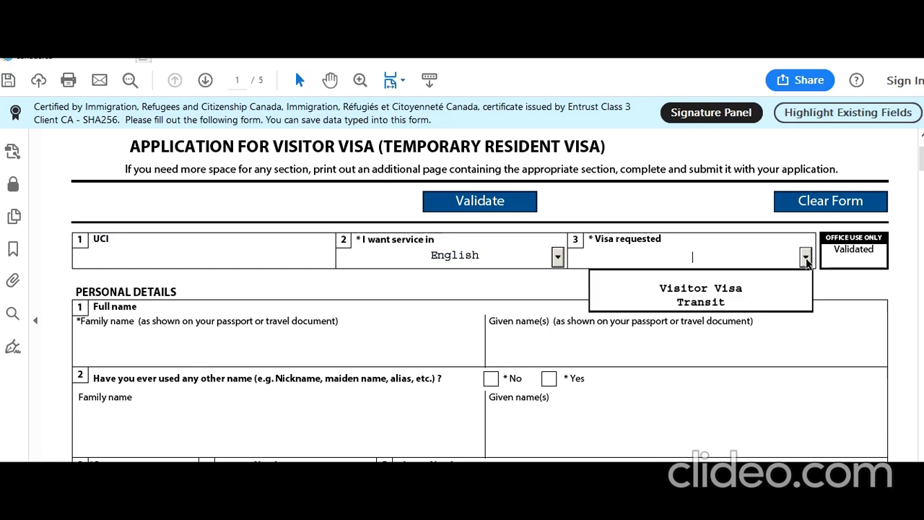
left_click(753, 292)
Enter the applicant's family and given names and answer No to other names used.
left_click(297, 342)
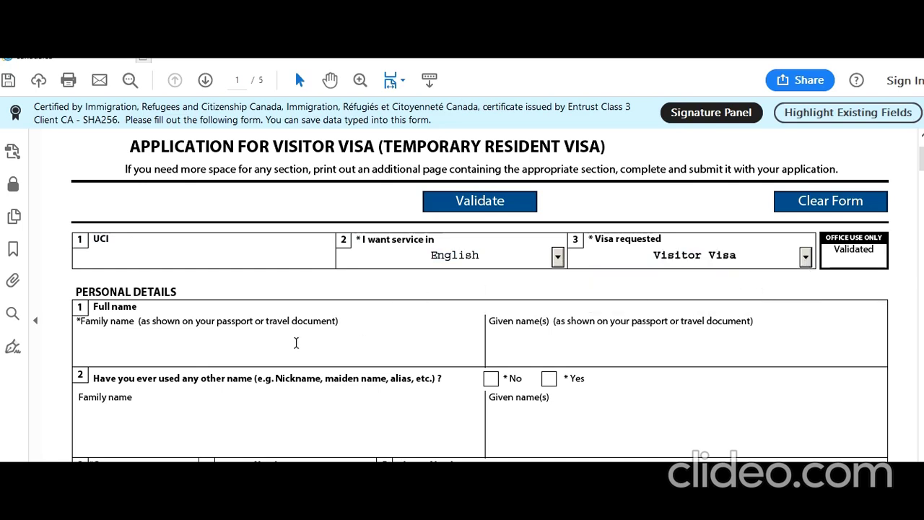
type("Smith")
key("Tab")
type("Jo")
left_click(491, 379)
Set the sex to Male and the date of birth to 1995-08-01.
scroll(356, 351, "down", 3)
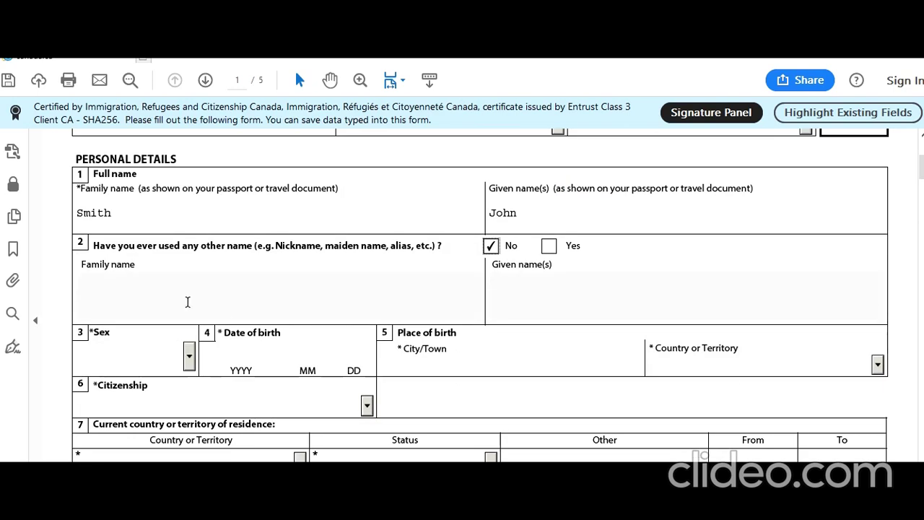
left_click(189, 354)
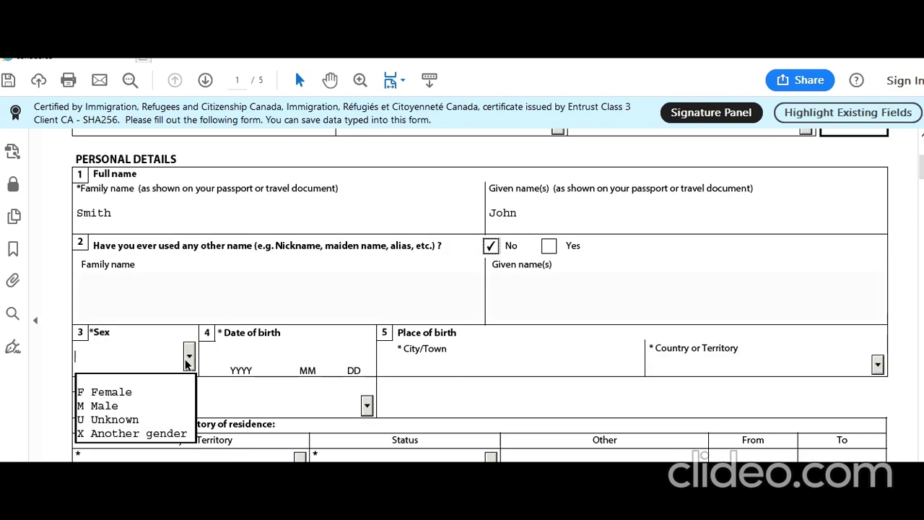
left_click(150, 406)
left_click(227, 359)
type("19950801")
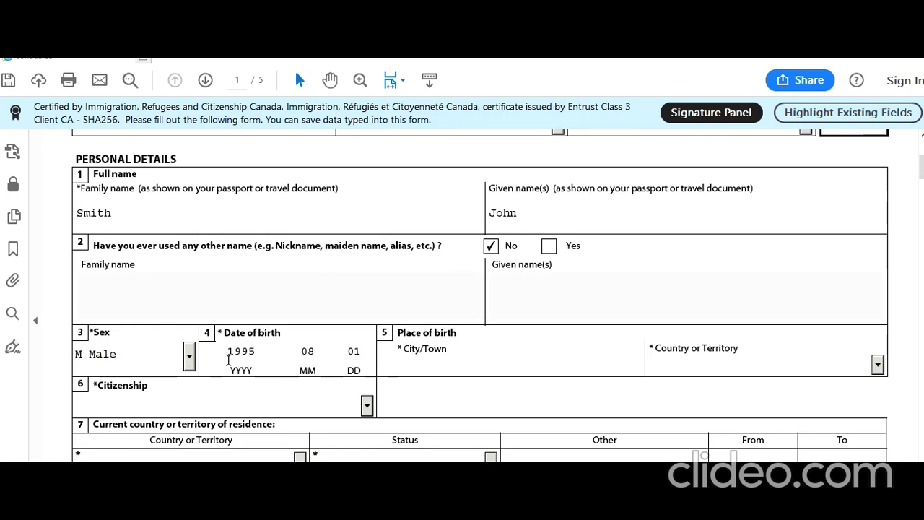
Enter birthplace New Delhi, India and select India as the country of citizenship.
key("Tab")
type("New")
key("Tab")
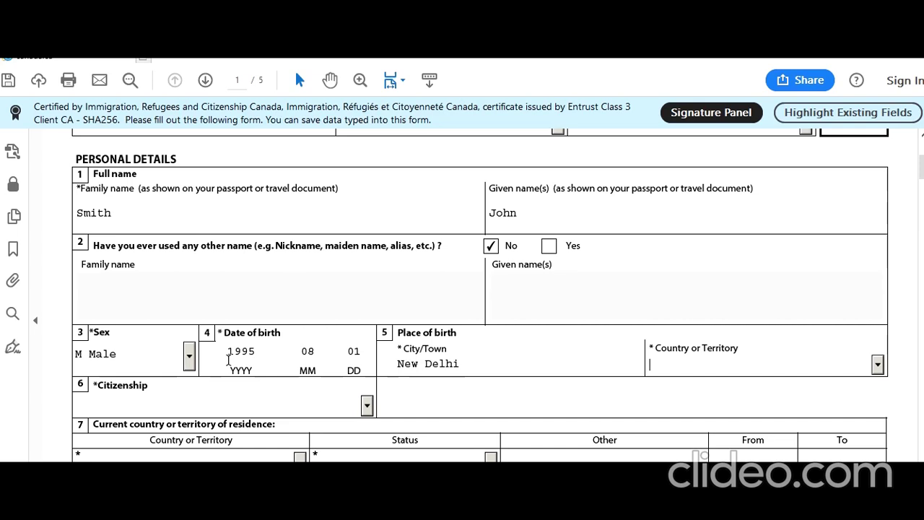
type("India")
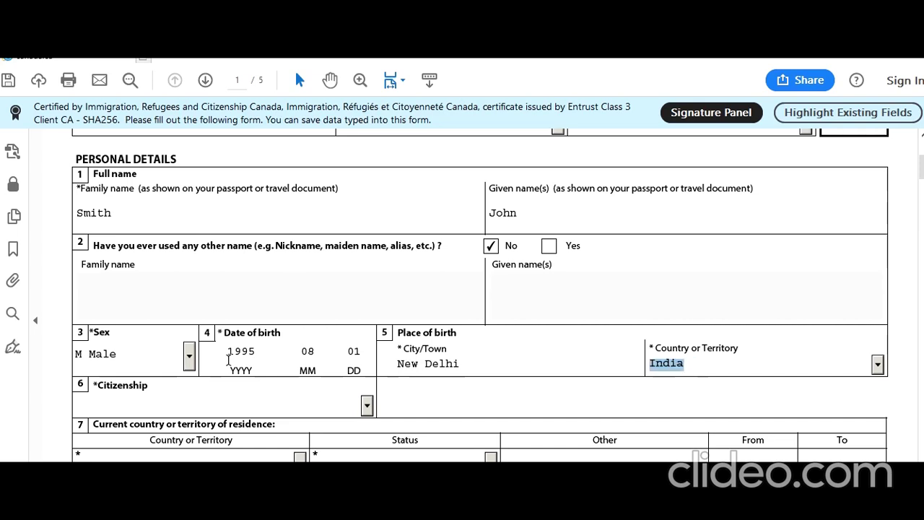
left_click(367, 406)
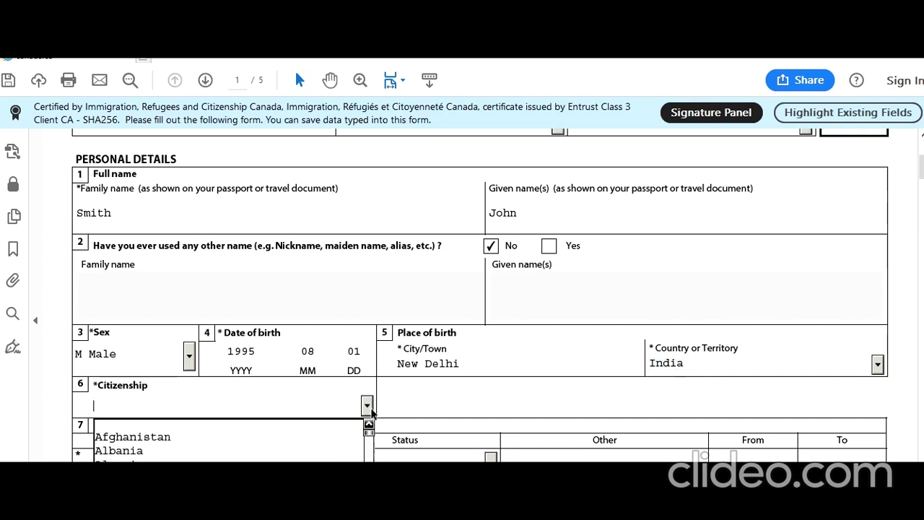
type("India")
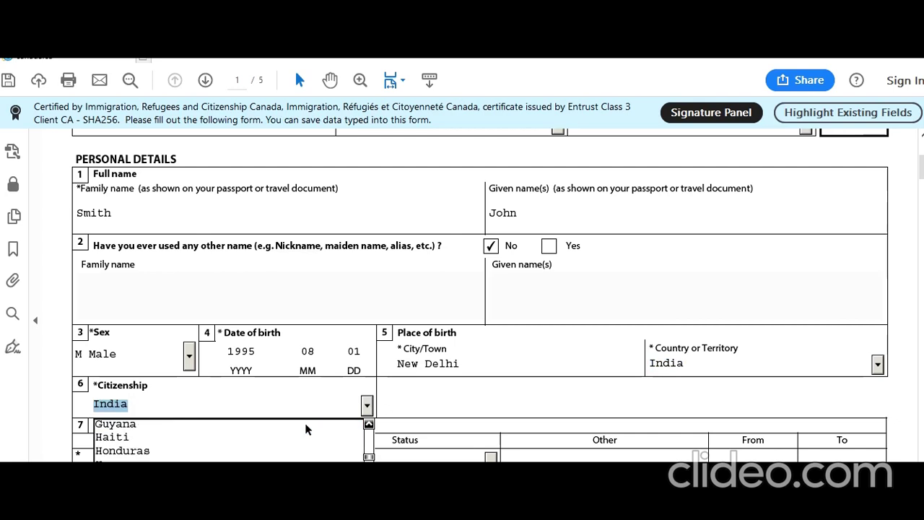
left_click(409, 383)
scroll(411, 392, "down", 3)
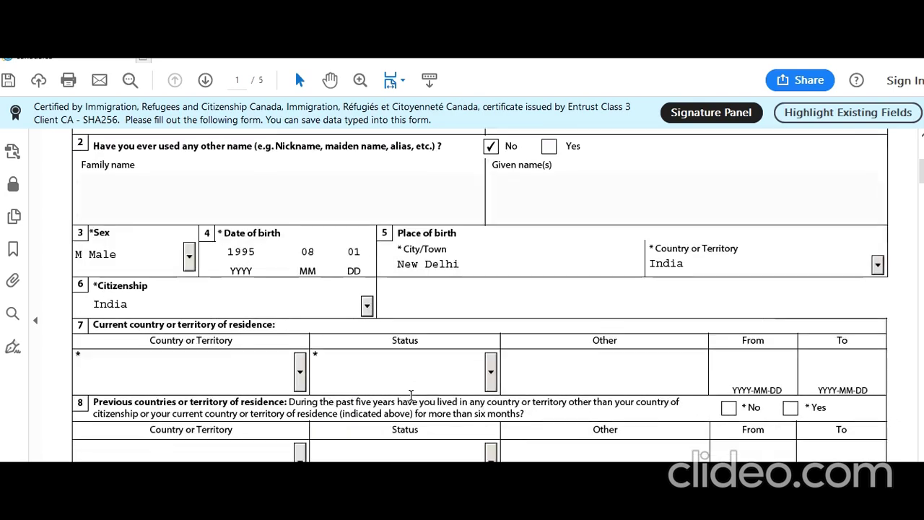
Set the current country of residence to India with Citizen status.
left_click(253, 336)
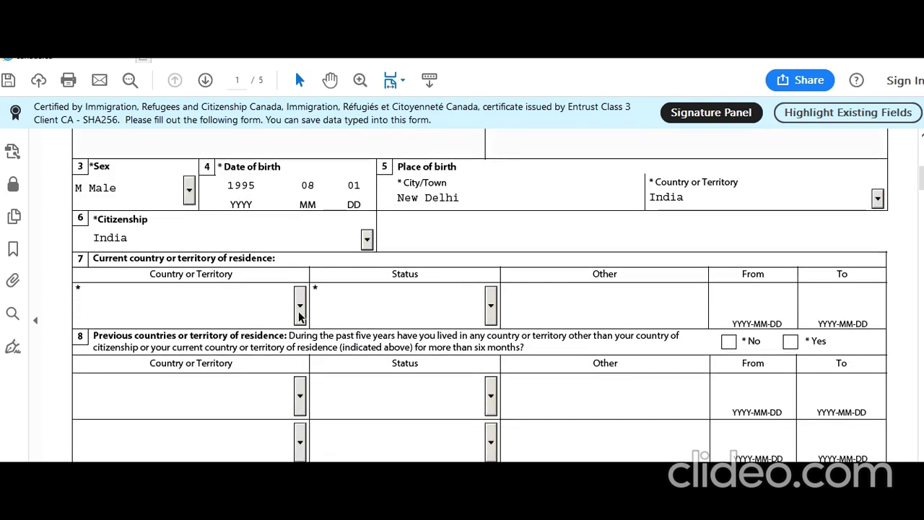
left_click(301, 351)
type("in")
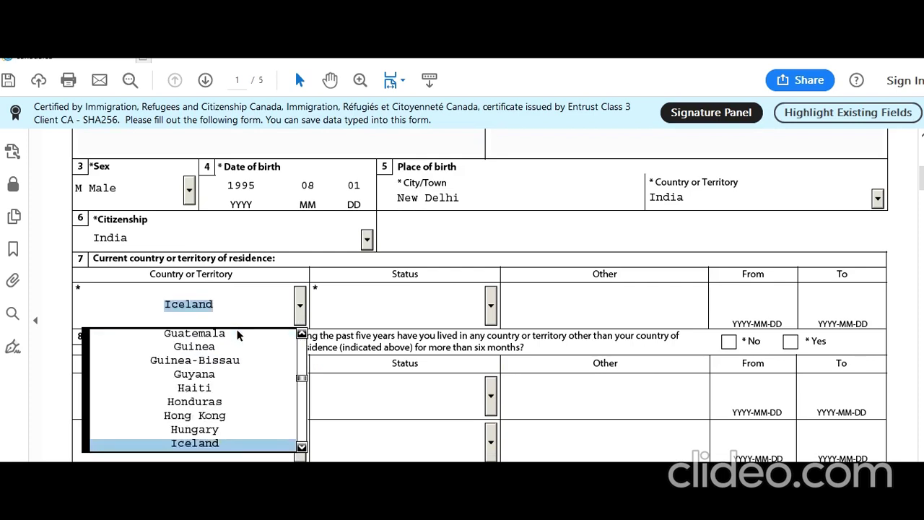
left_click(479, 305)
left_click(491, 305)
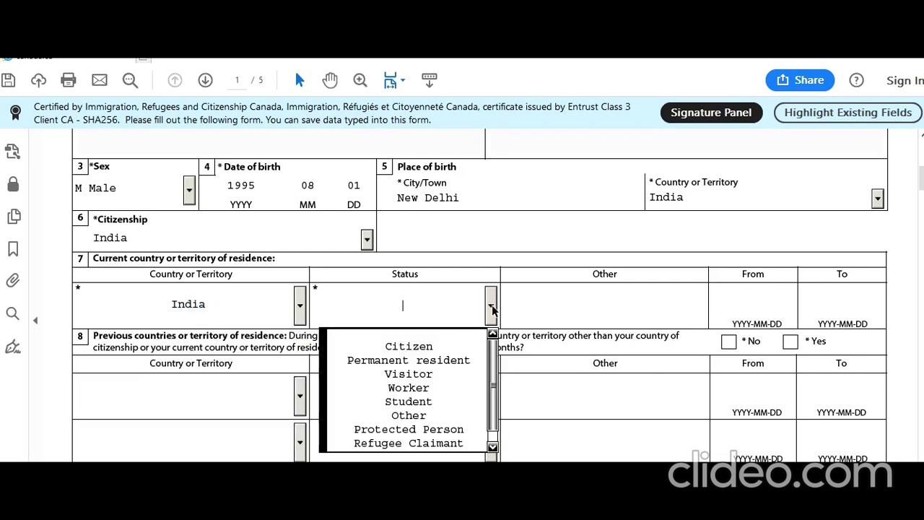
left_click(444, 347)
scroll(458, 347, "down", 1)
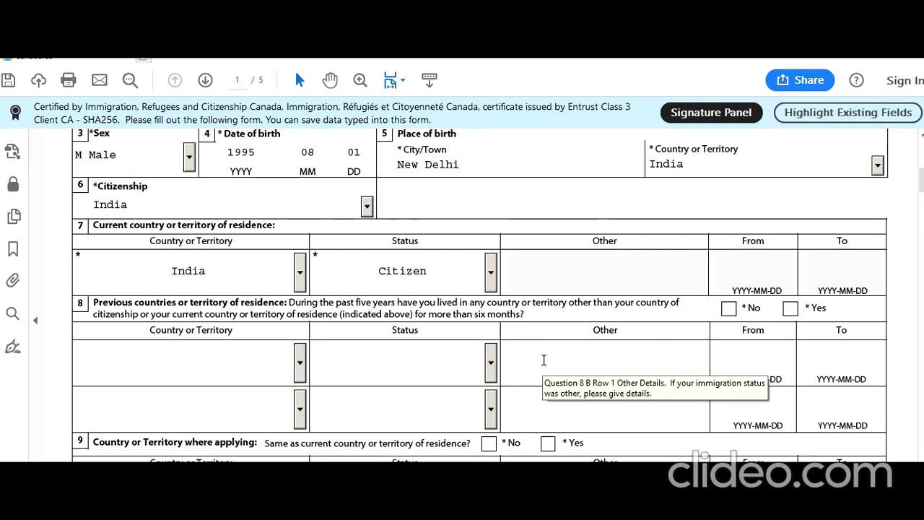
Answer No to previous residences and Yes to applying from India, and choose Single marital status.
left_click(728, 310)
scroll(567, 287, "down", 3)
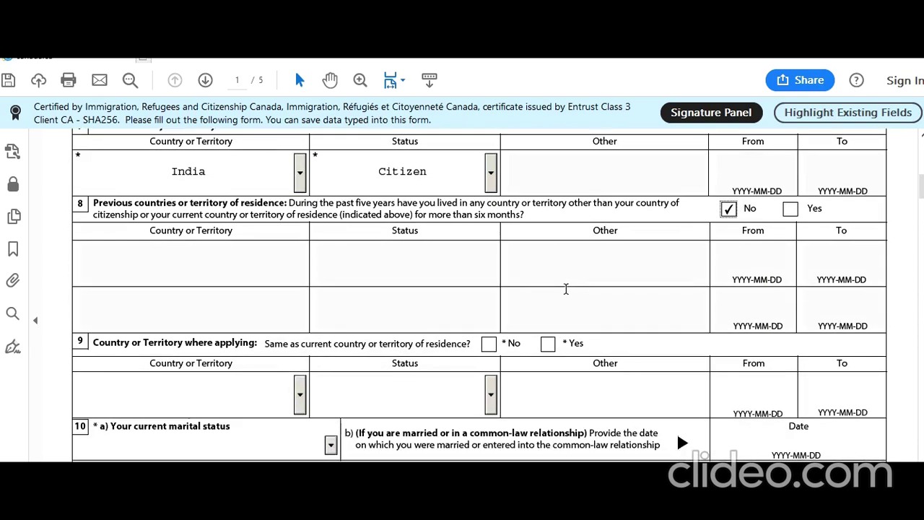
scroll(566, 288, "down", 1)
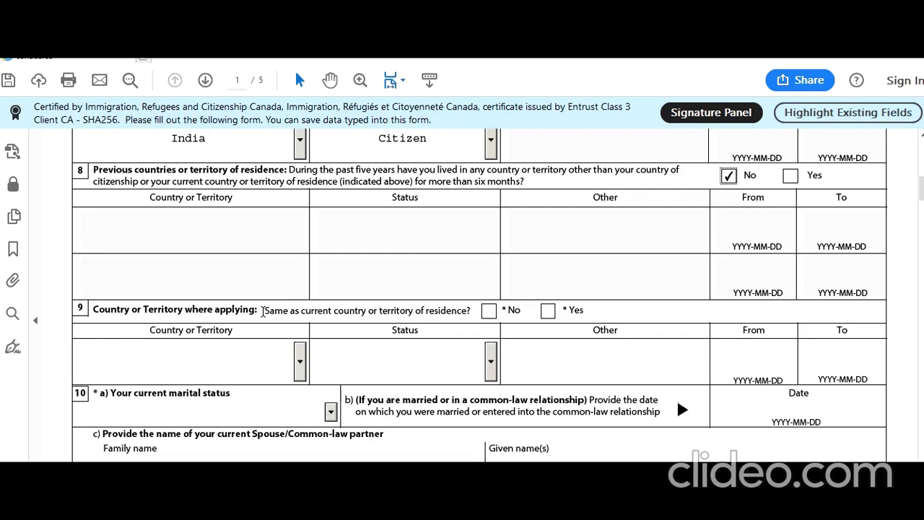
left_click(547, 310)
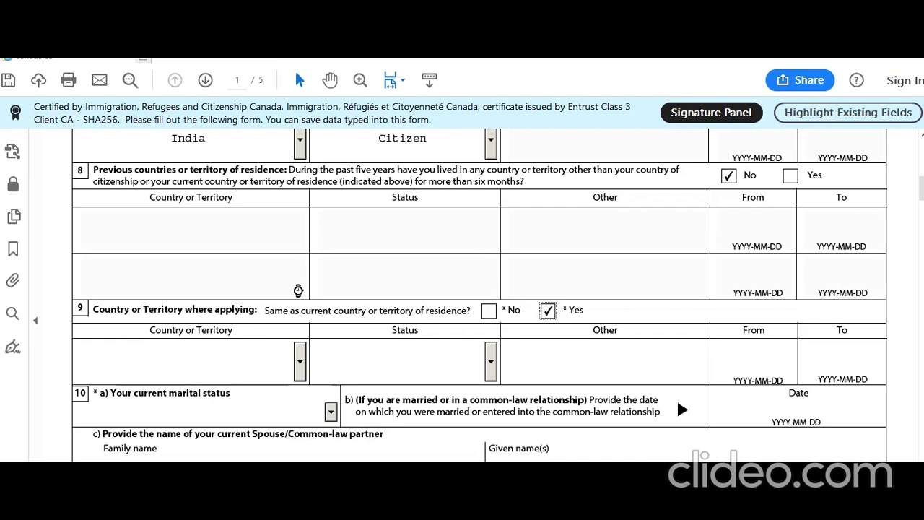
scroll(298, 290, "down", 4)
left_click(330, 279)
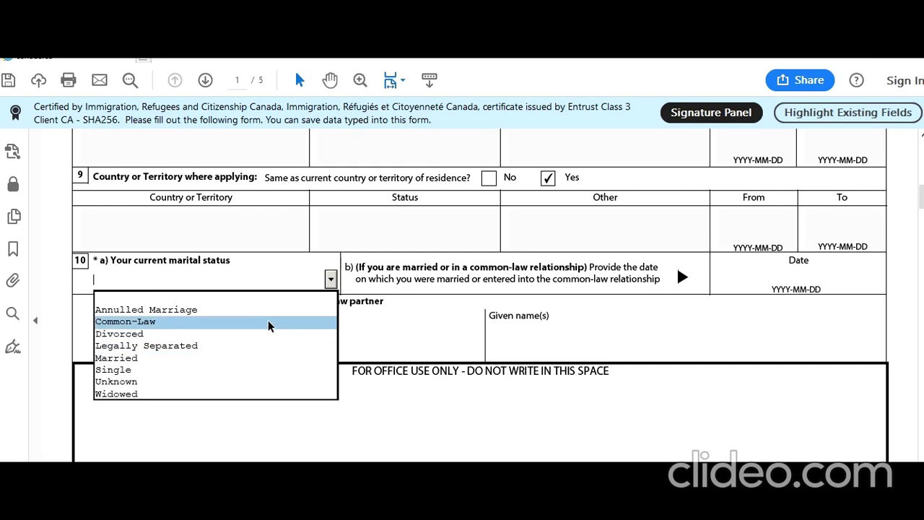
left_click(244, 377)
scroll(415, 319, "down", 5)
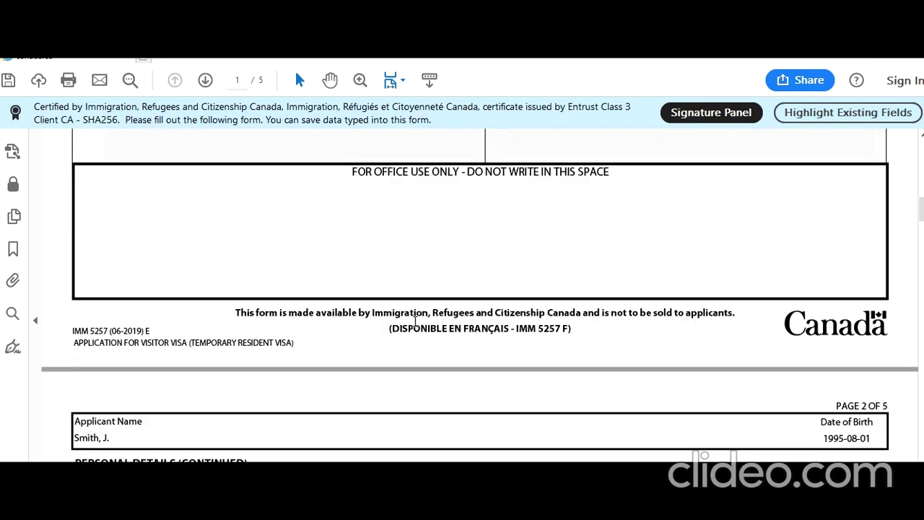
Answer No to 11a, set native language Hindi, English as spoken language, and no language test.
scroll(415, 320, "down", 4)
left_click(424, 353)
scroll(410, 352, "down", 3)
scroll(410, 352, "down", 4)
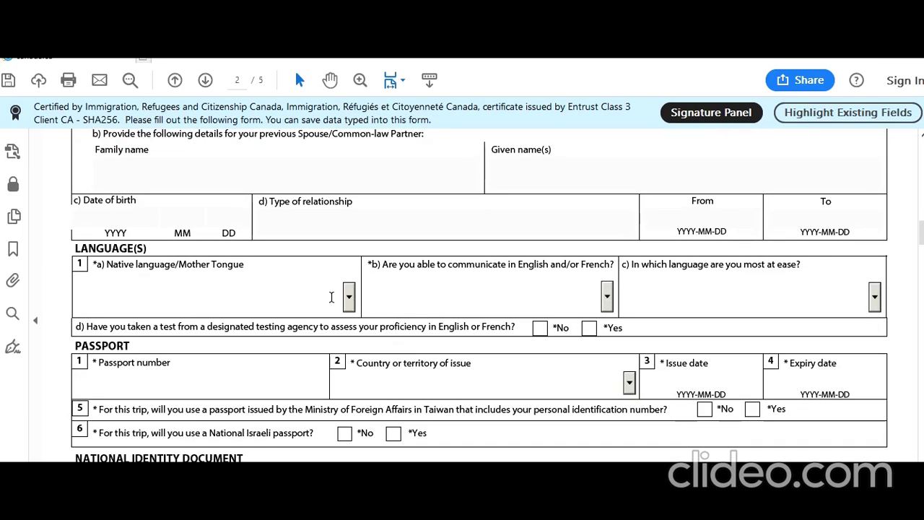
key("b")
key("b")
key("b")
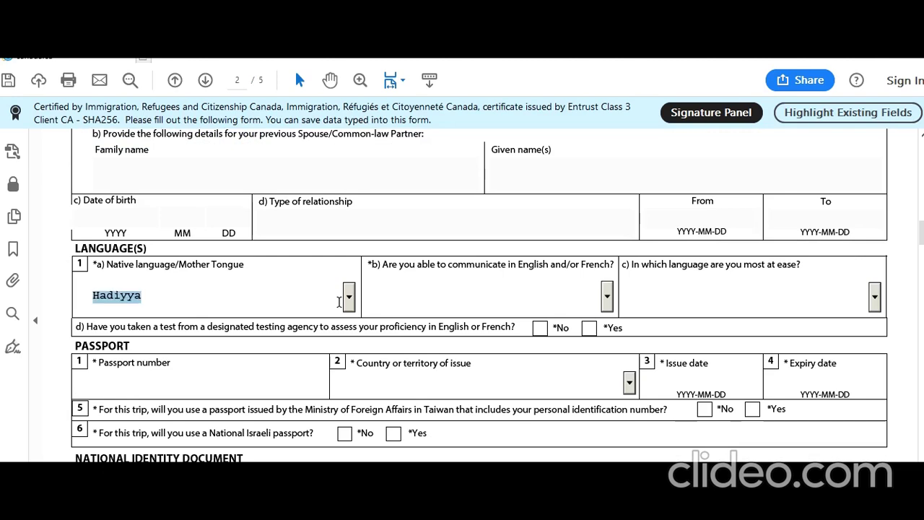
key("h")
key("h")
key("h")
key("h")
key("h")
left_click(607, 297)
left_click(572, 334)
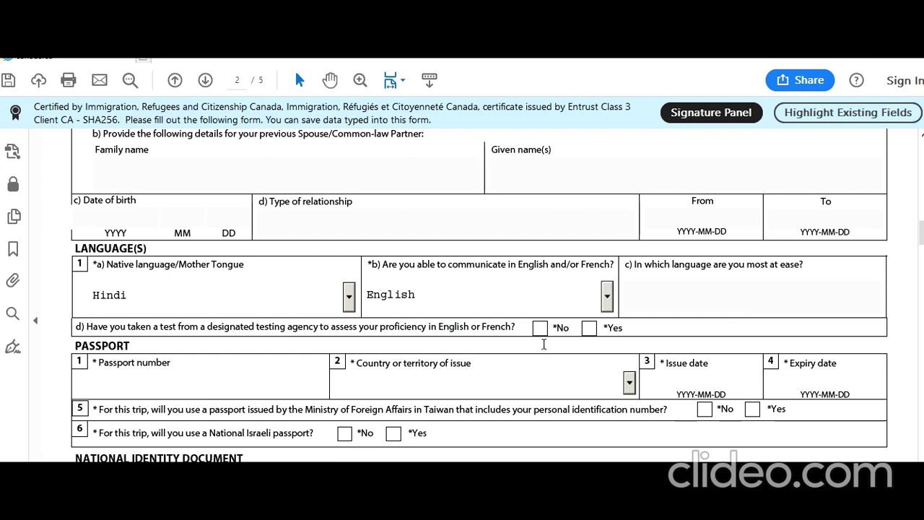
left_click(541, 327)
Enter the passport number and choose India as the issuing country.
left_click(309, 383)
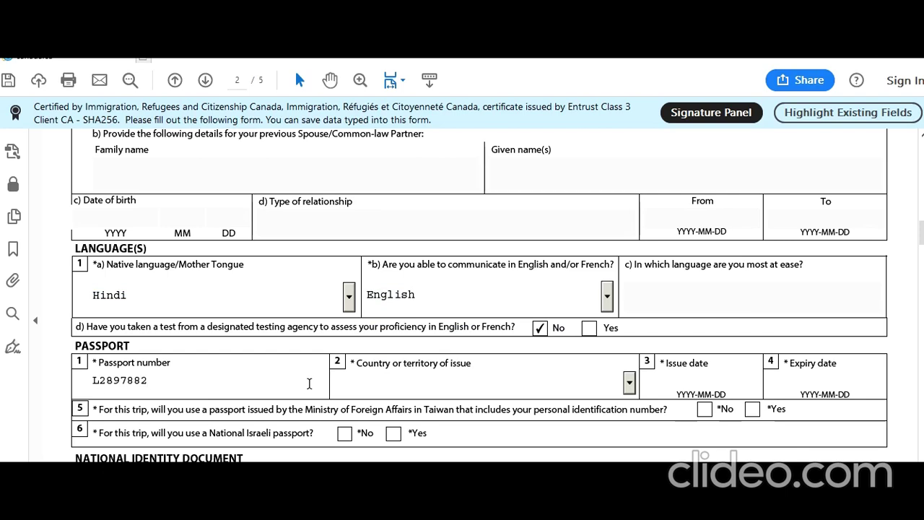
left_click(629, 382)
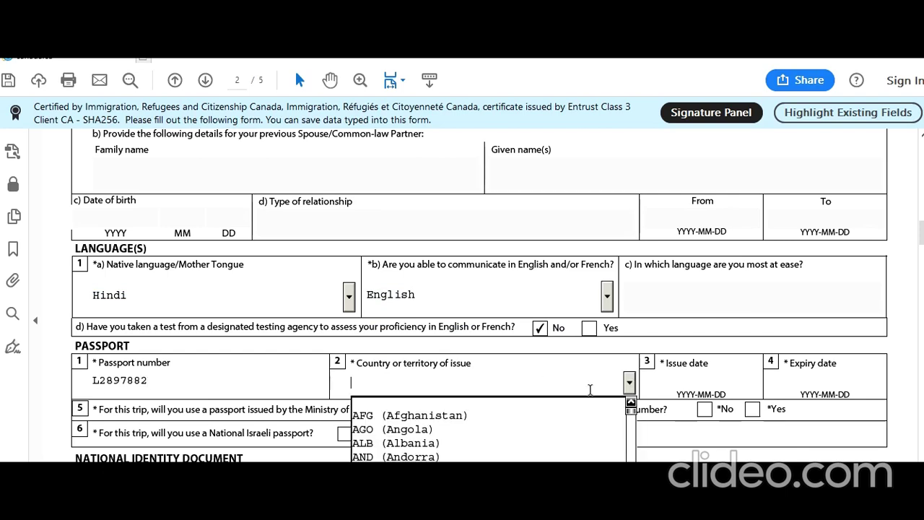
type("in")
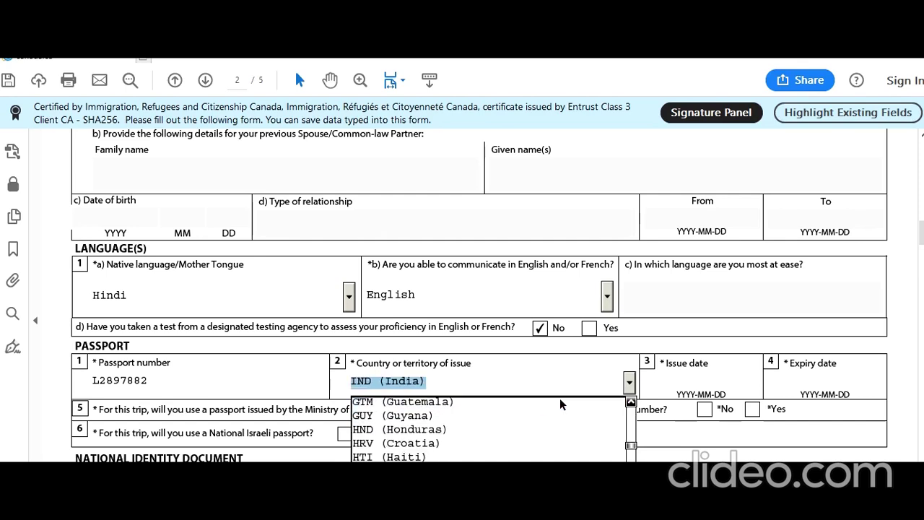
key("Return")
Set the passport issue date to 2015-07-01 with the calendar picker.
left_click(676, 383)
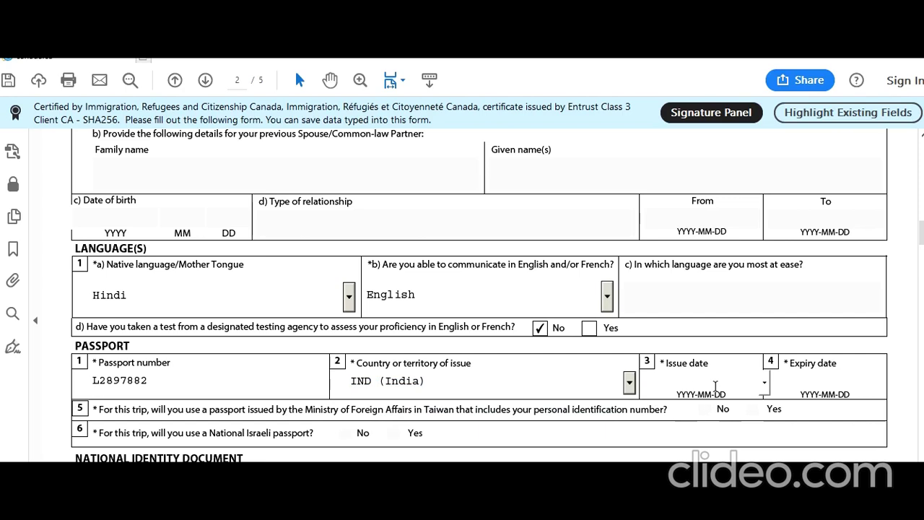
left_click(764, 382)
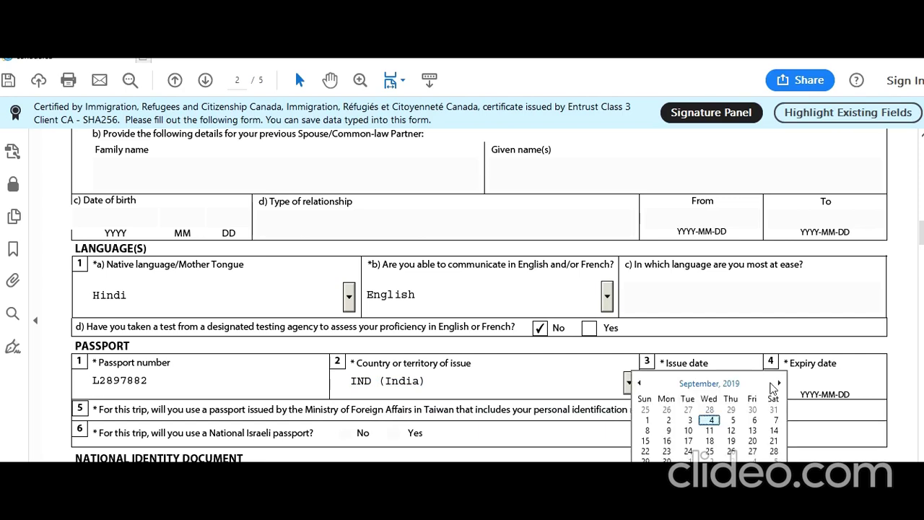
left_click(732, 384)
left_click(639, 383)
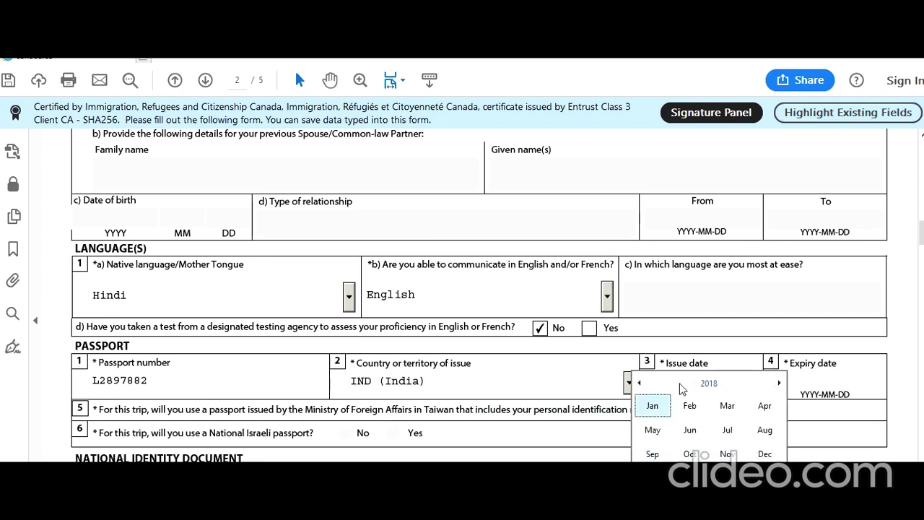
left_click(708, 383)
left_click(727, 431)
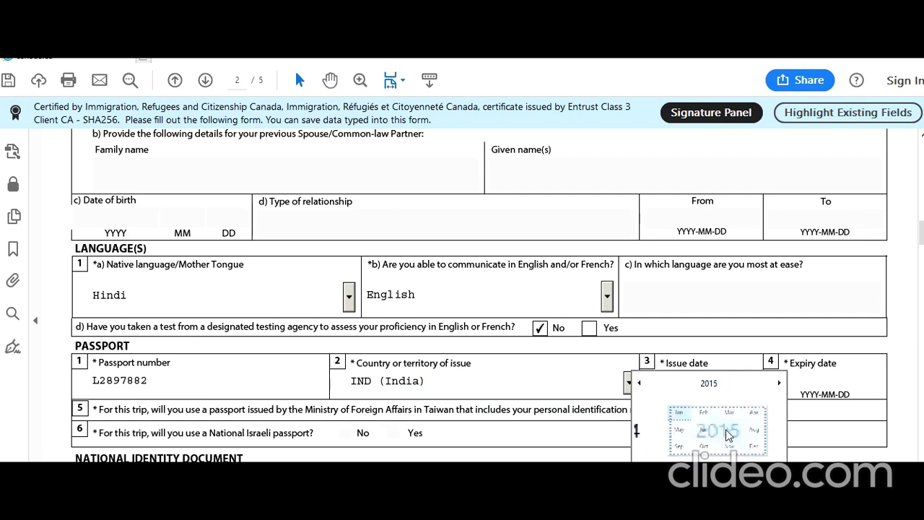
left_click(728, 430)
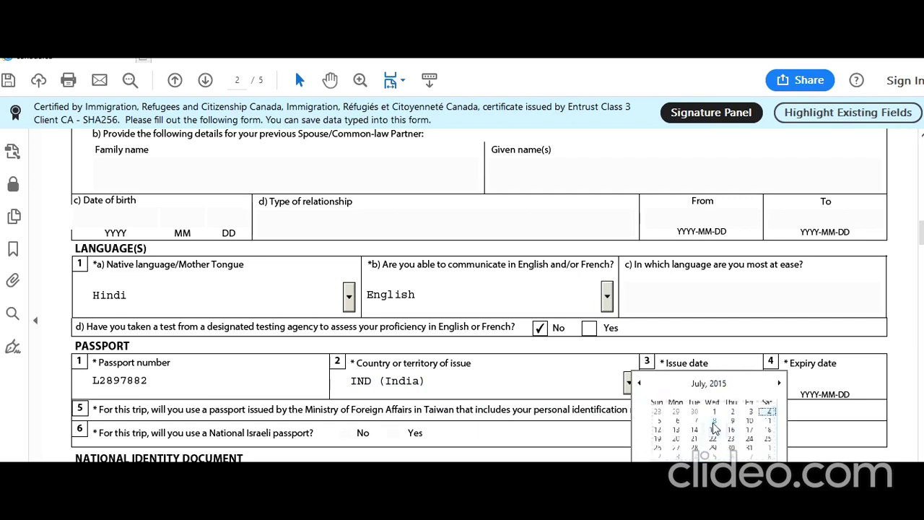
left_click(712, 410)
Set the passport expiry date to 2025-06-30 with the calendar picker.
left_click(817, 382)
left_click(888, 383)
left_click(858, 385)
left_click(842, 384)
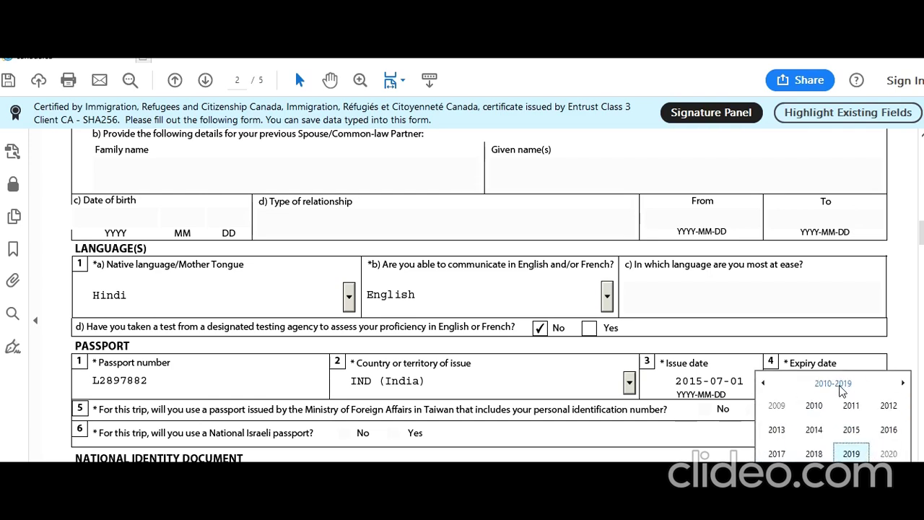
left_click(903, 382)
left_click(851, 430)
left_click(813, 429)
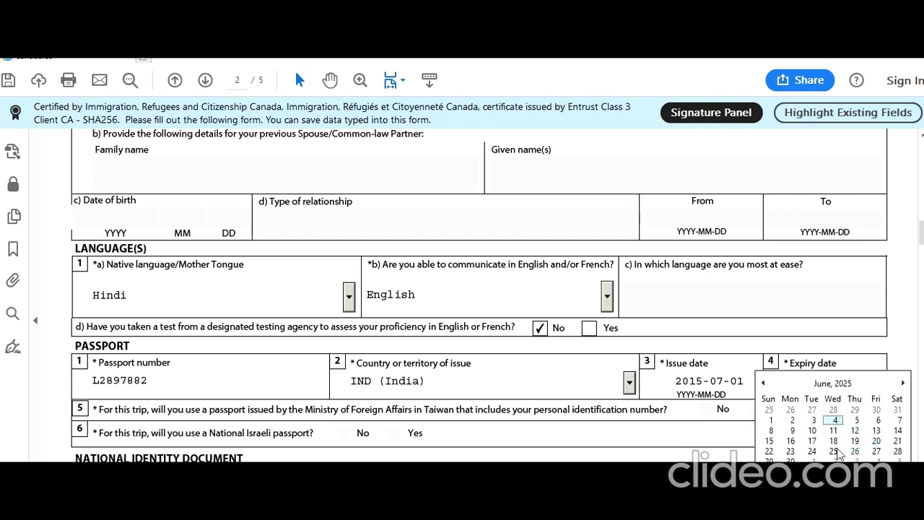
left_click(792, 460)
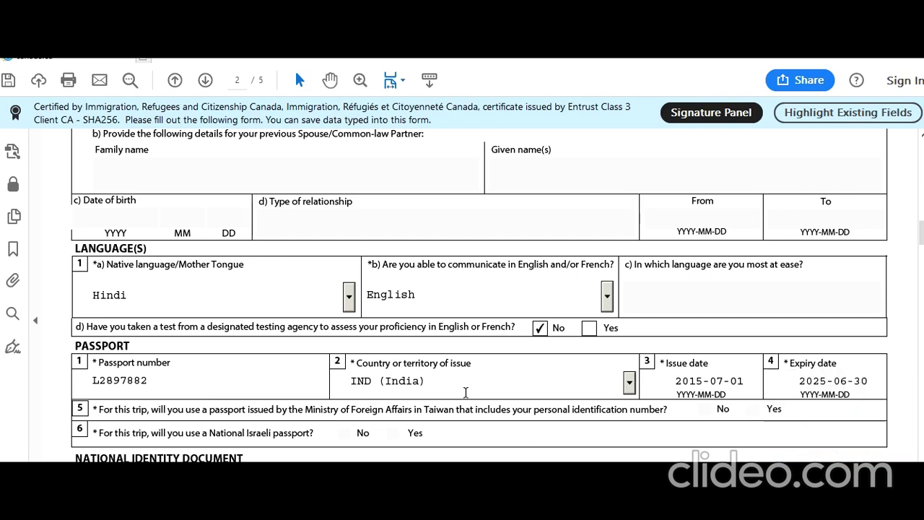
Answer Yes to National Identity Document, enter the document number, and set India as issuer.
scroll(392, 395, "down", 4)
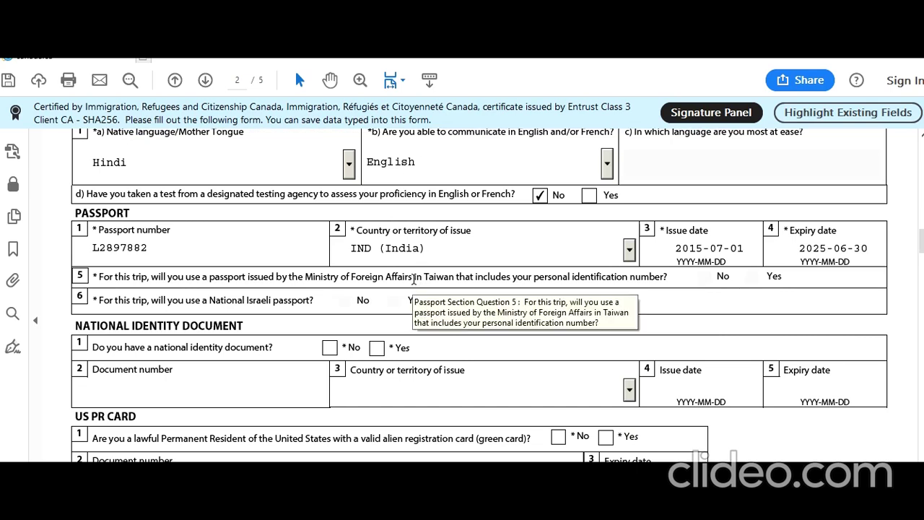
scroll(429, 309, "down", 1)
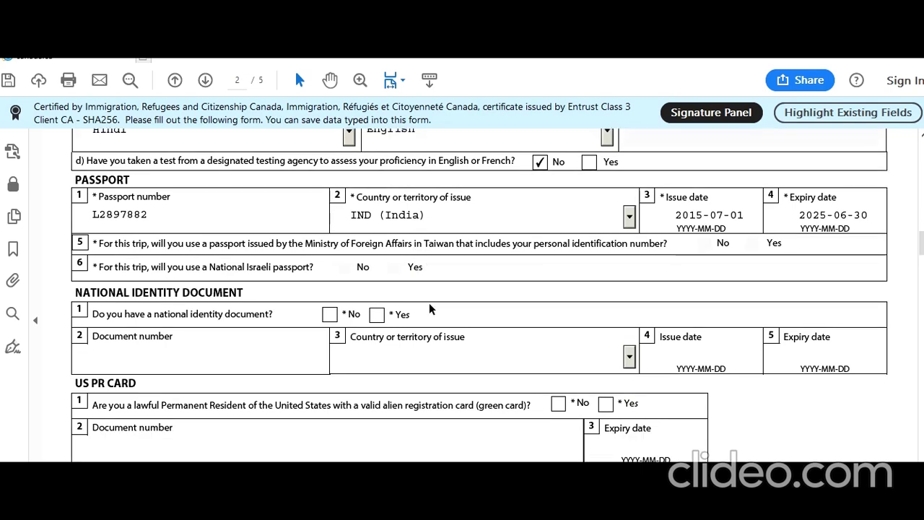
scroll(429, 304, "down", 1)
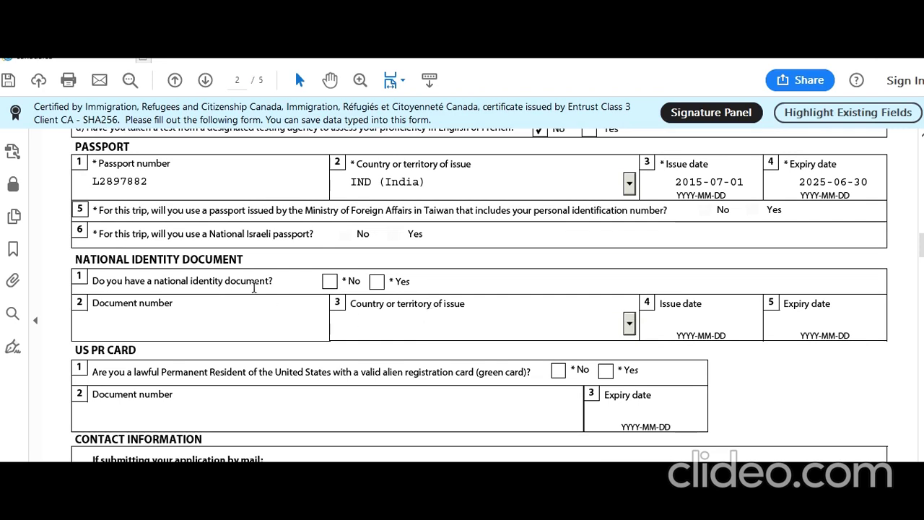
left_click(330, 281)
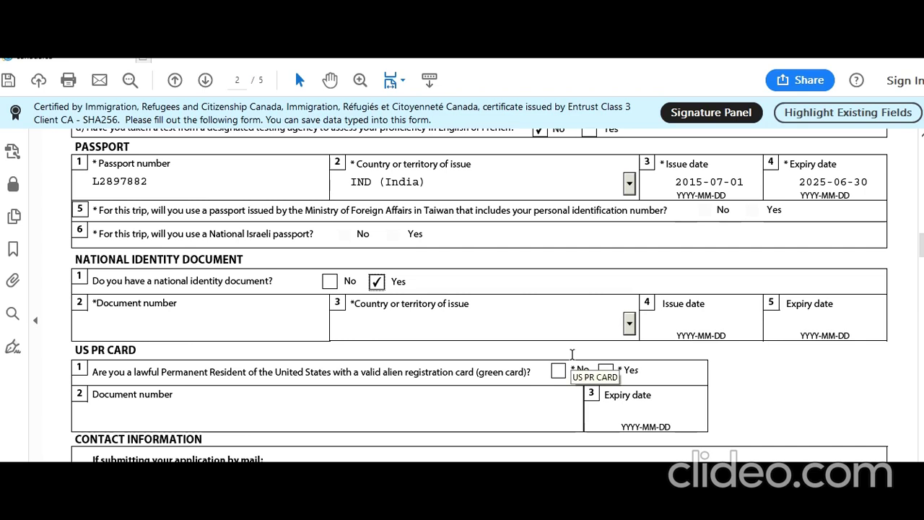
left_click(212, 321)
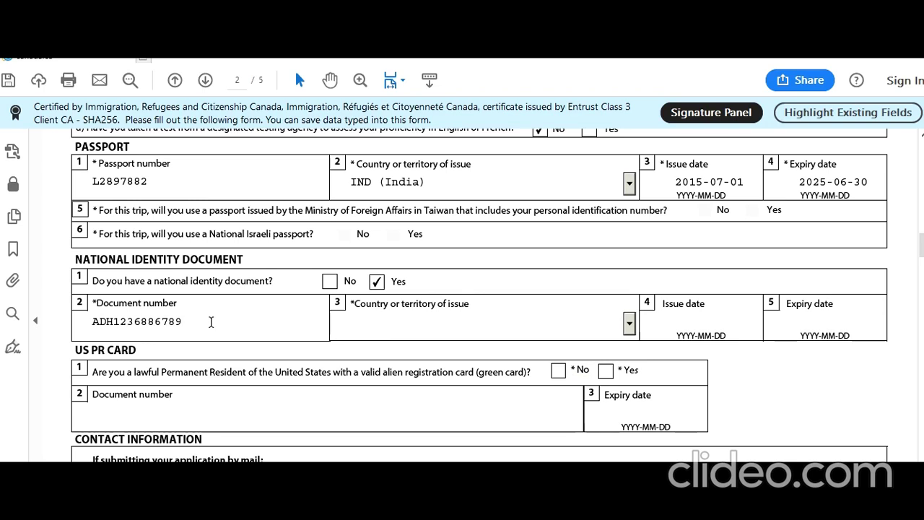
key("Tab")
type("ind")
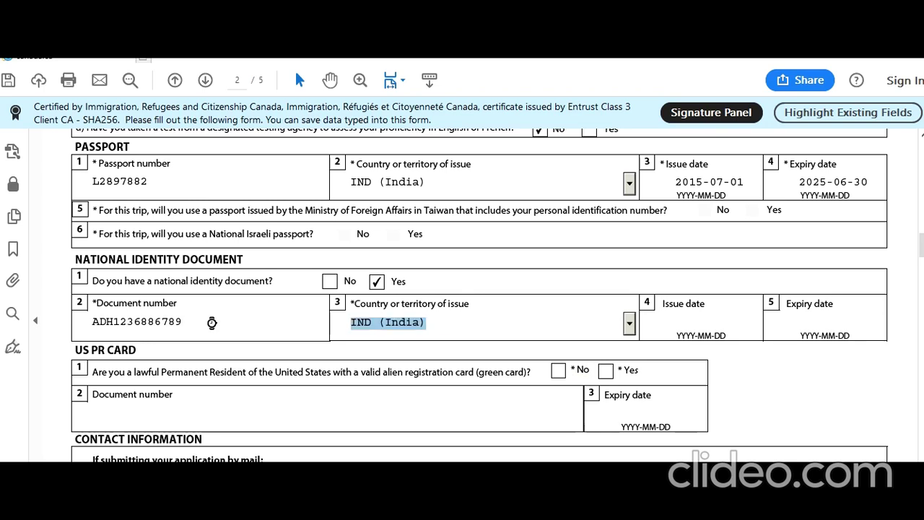
key("Tab")
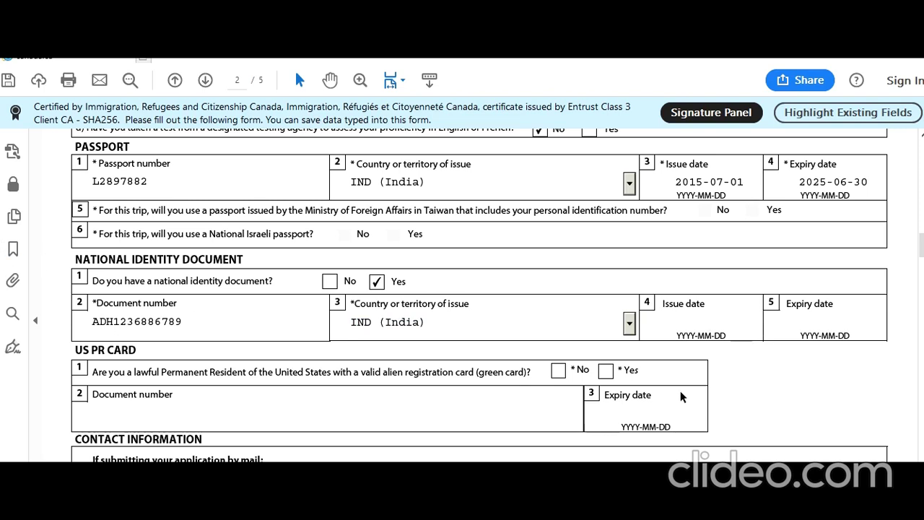
scroll(680, 390, "down", 2)
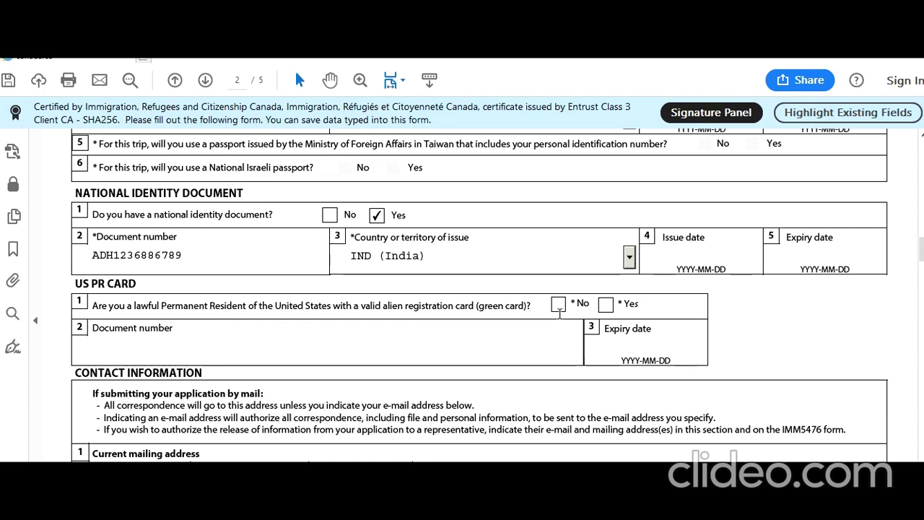
Answer No to holding a US permanent resident card.
left_click(561, 307)
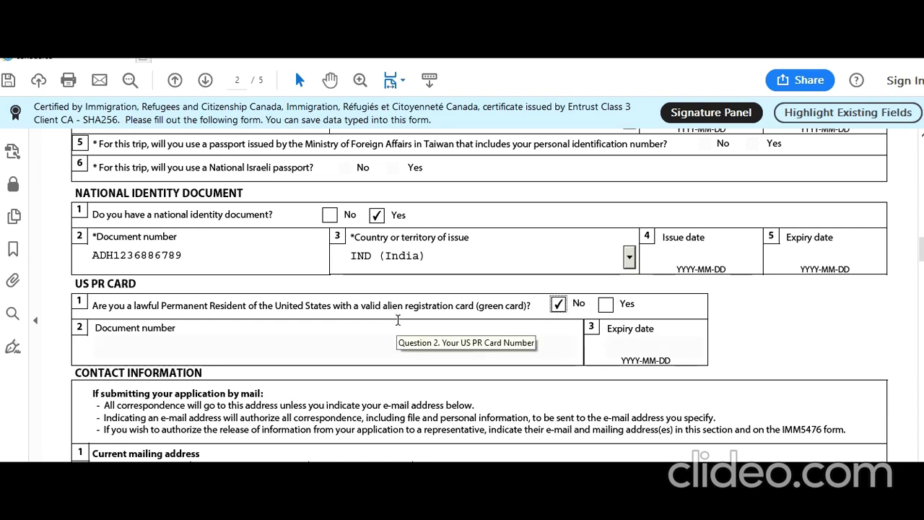
scroll(398, 319, "down", 4)
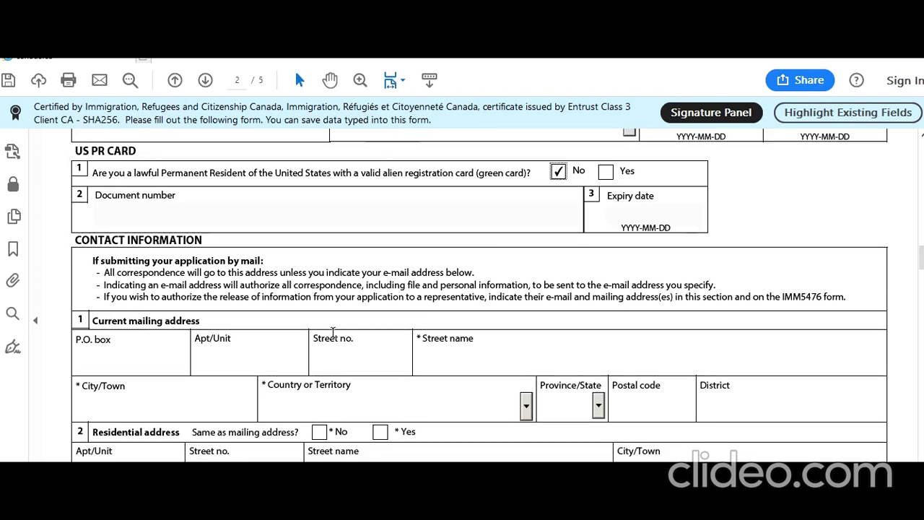
scroll(332, 333, "down", 1)
scroll(332, 333, "down", 1)
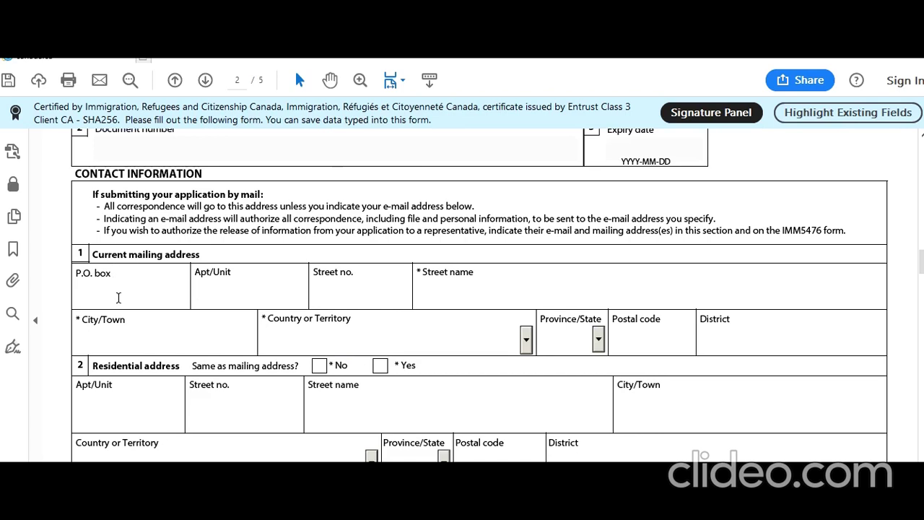
Enter the mailing address apartment, street number and street name, with city New Delhi.
left_click(209, 296)
type("1")
left_click(341, 289)
type("1")
left_click(453, 294)
type("New Delhi ST")
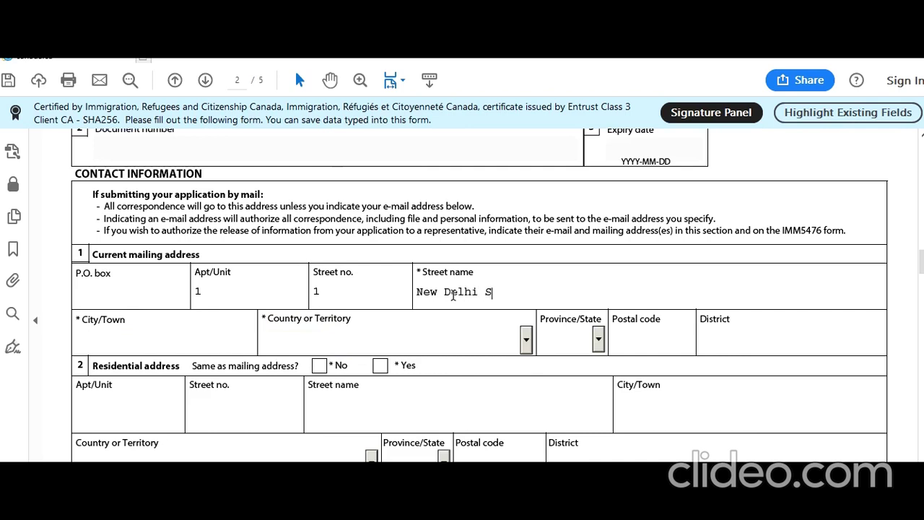
key("Tab")
type("De")
key("BackSpace")
key("BackSpace")
type("New De")
type("lhi")
type("India")
Set country India, enter the postal code and district Delhi, and mark residential address same as mailing.
key("Tab")
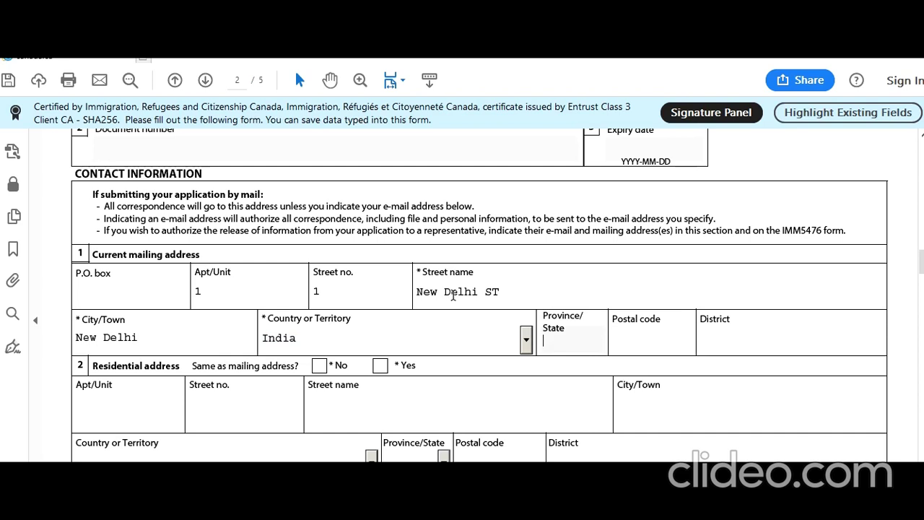
key("Tab")
type("98789")
type("8")
type("Delhi")
key("Tab")
left_click(381, 366)
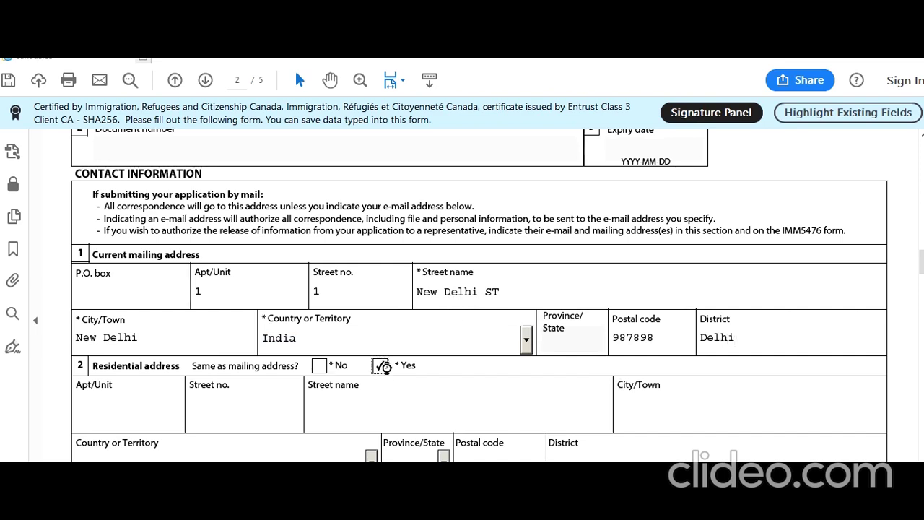
Add a Cellular telephone outside Canada/US with country code 91 and the applicant's number.
scroll(384, 370, "down", 5)
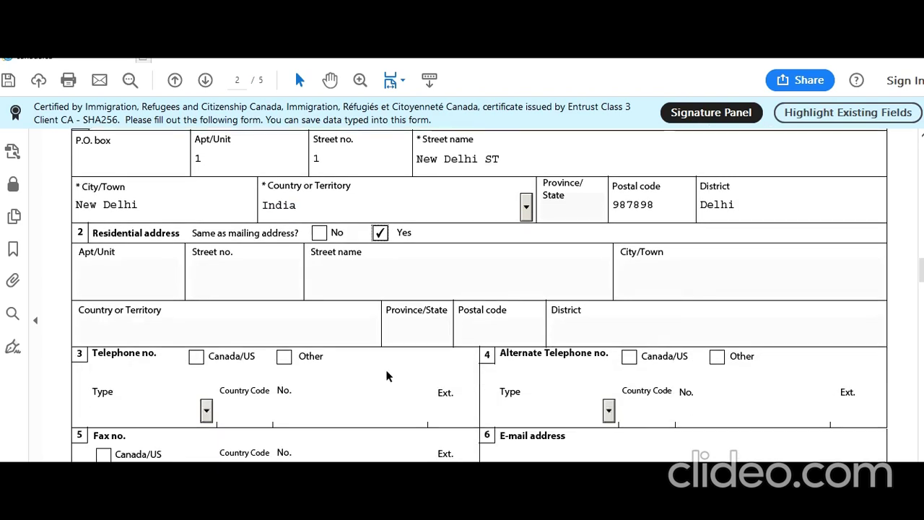
left_click(284, 323)
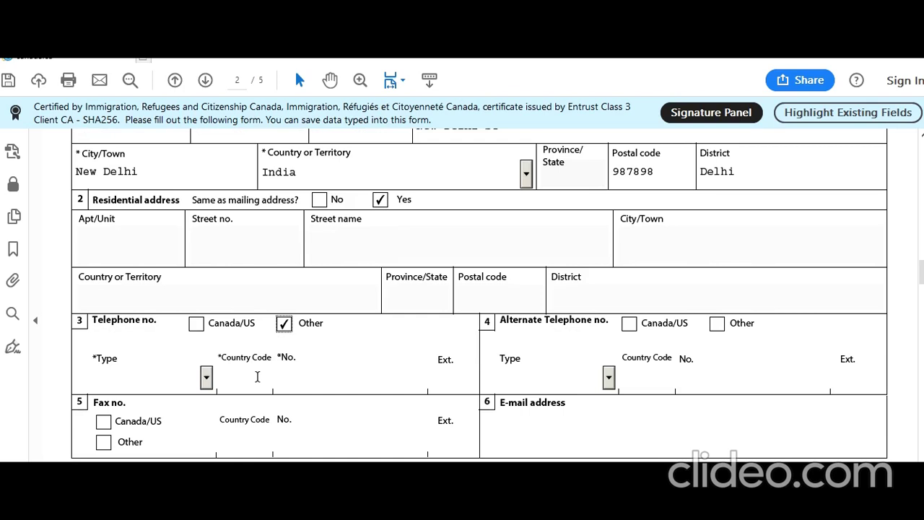
left_click(205, 377)
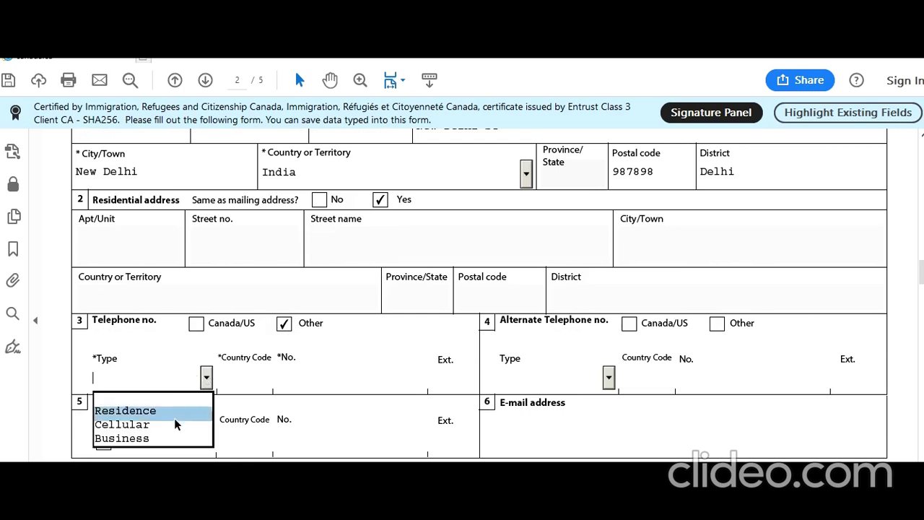
left_click(181, 424)
left_click(259, 386)
type("91")
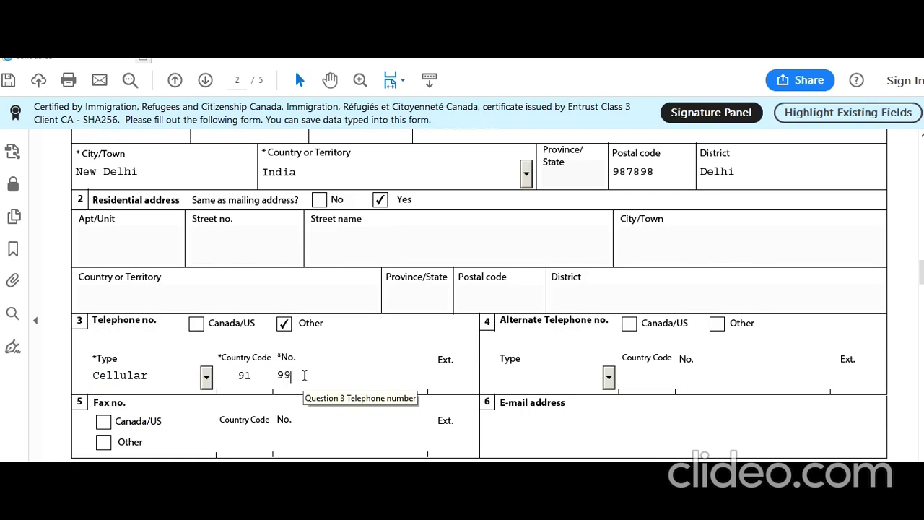
left_click(306, 375)
type("9999999999")
Add a Business alternate number outside Canada/US with country code 91 and its number.
left_click(717, 323)
left_click(609, 379)
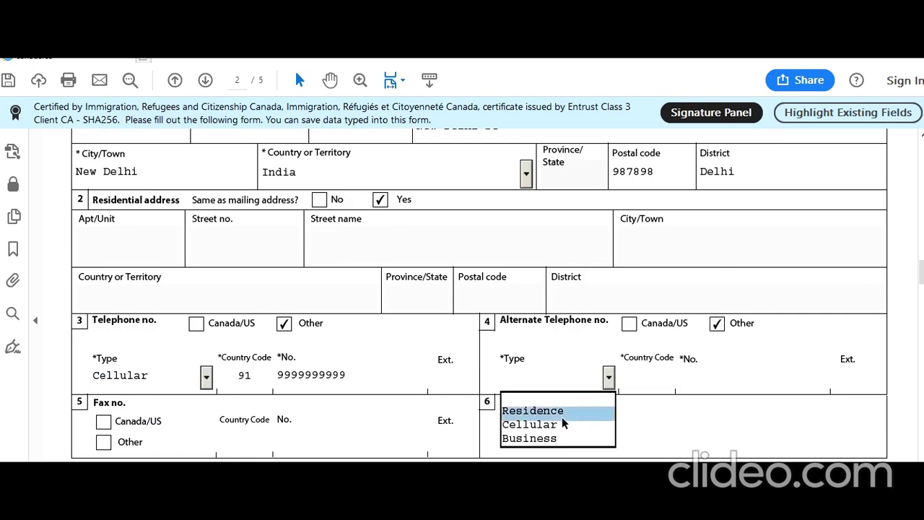
left_click(557, 439)
left_click(645, 377)
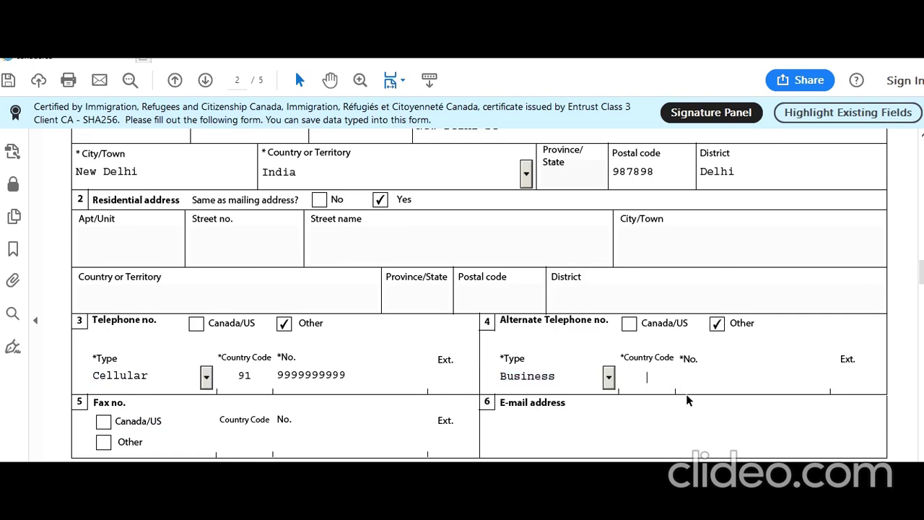
type("91")
key("Tab")
type("8888888888")
Fill in the applicant's e-mail address.
scroll(206, 385, "down", 2)
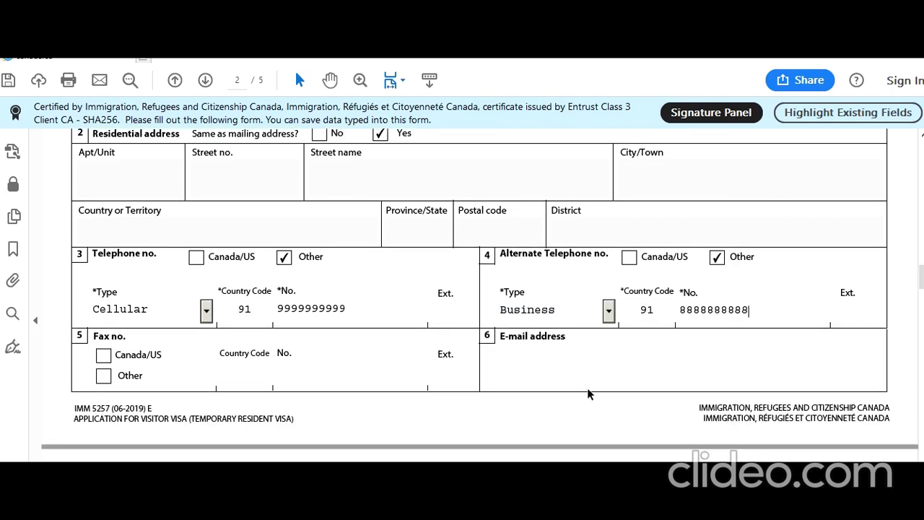
left_click(584, 371)
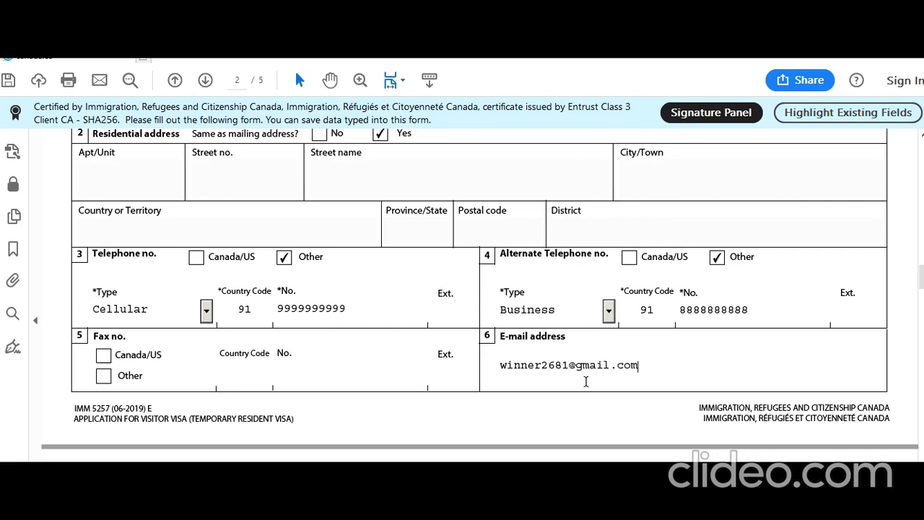
scroll(585, 381, "down", 5)
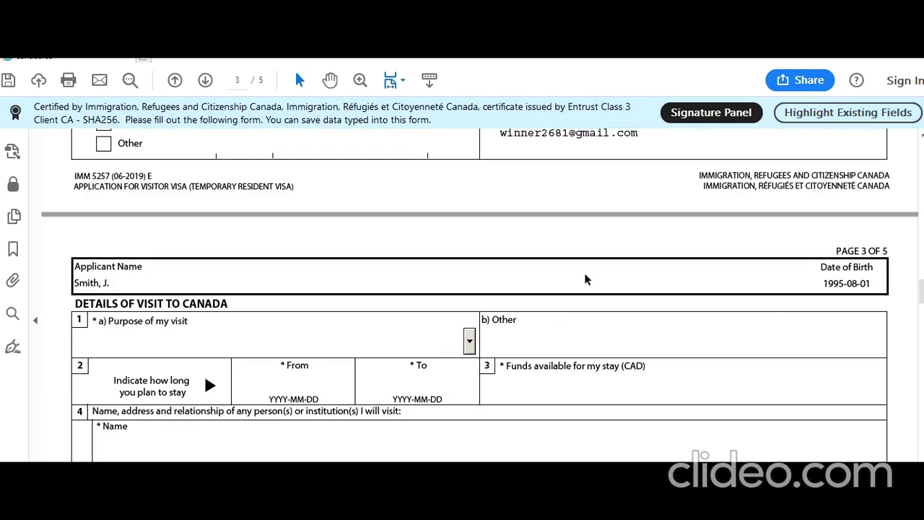
Set the purpose of visit to Family Visit.
left_click(468, 342)
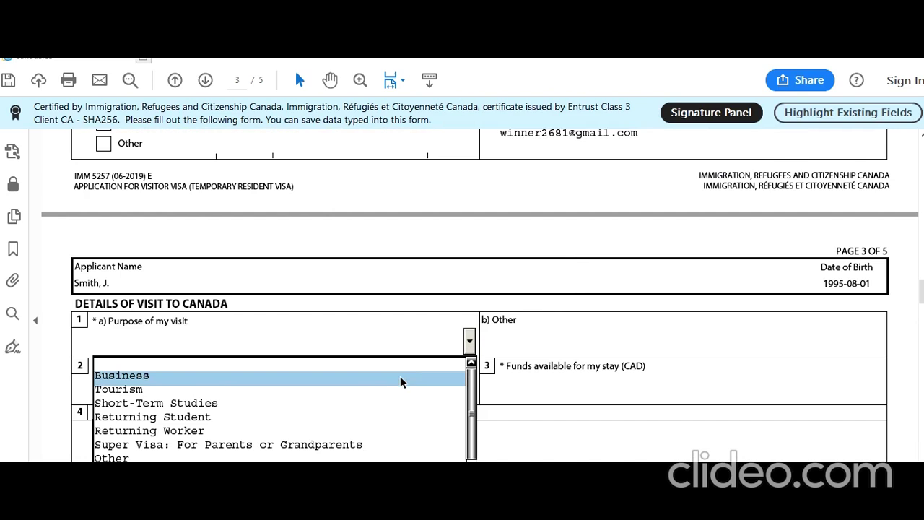
scroll(400, 376, "down", 2)
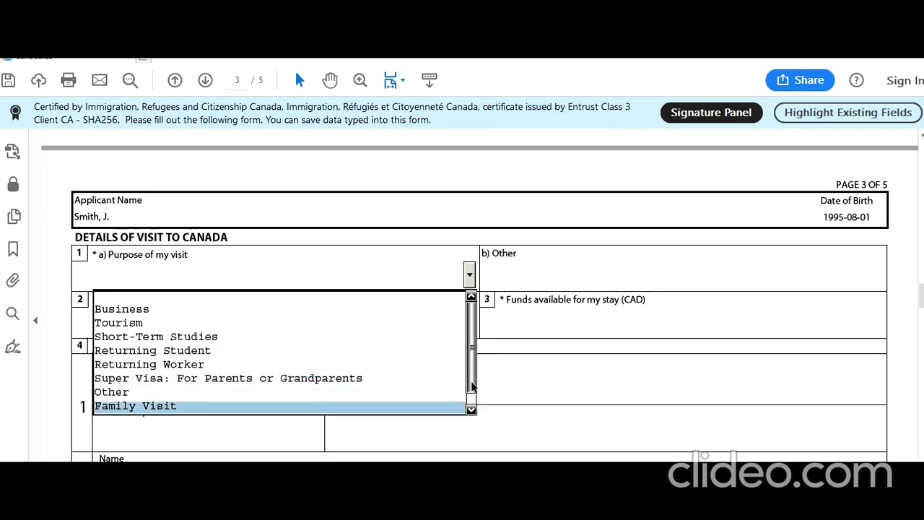
scroll(433, 390, "down", 1)
left_click(387, 395)
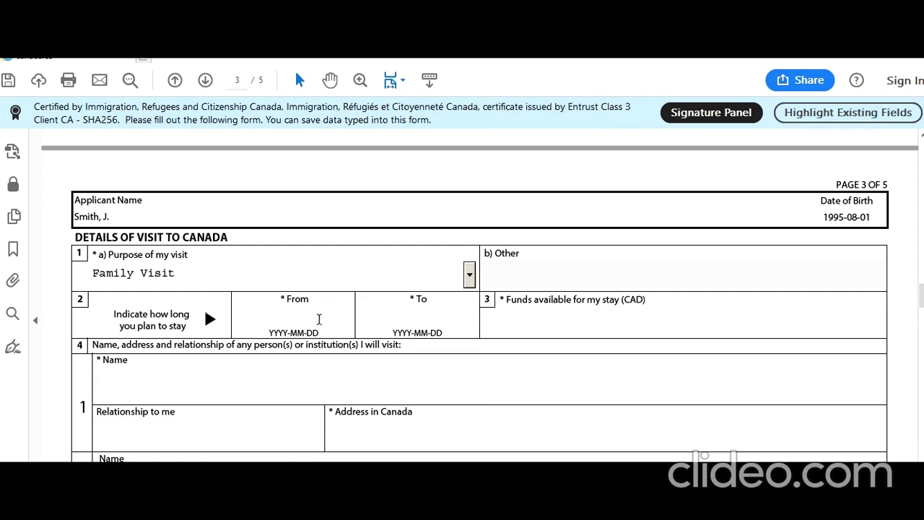
Set the stay dates from 2019-10-31 to 2019-11-16 using the calendar pickers.
left_click(314, 313)
left_click(360, 321)
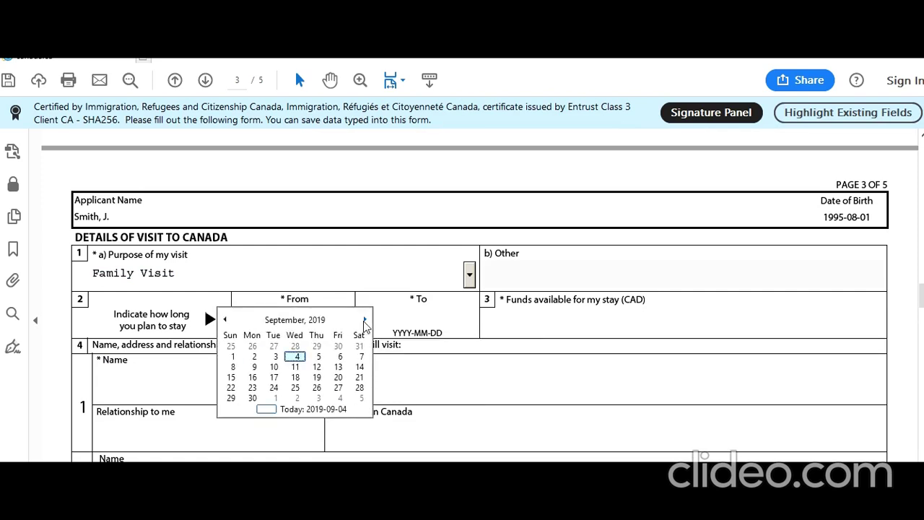
left_click(365, 320)
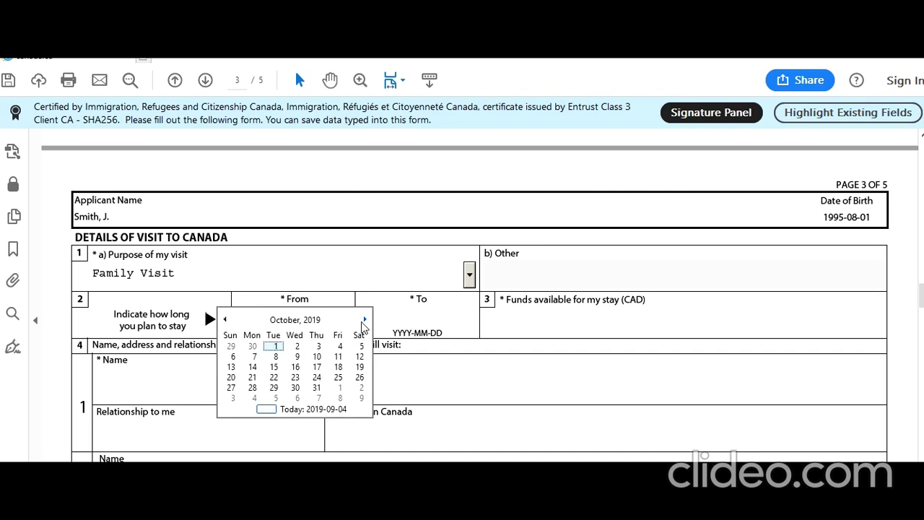
left_click(316, 392)
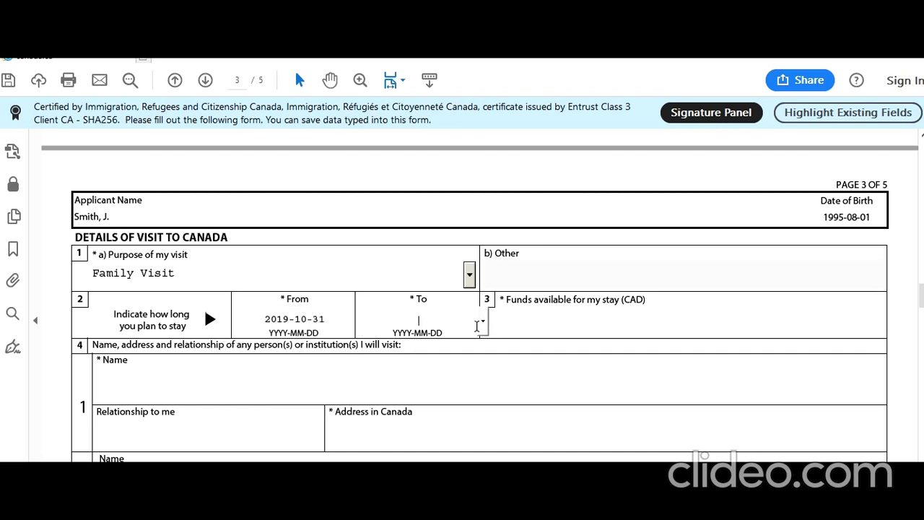
left_click(485, 331)
left_click(488, 320)
left_click(488, 320)
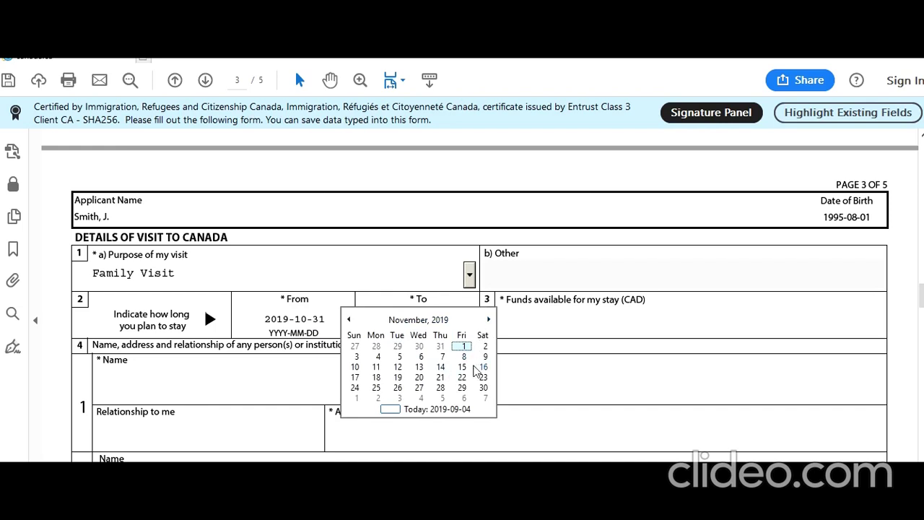
left_click(483, 367)
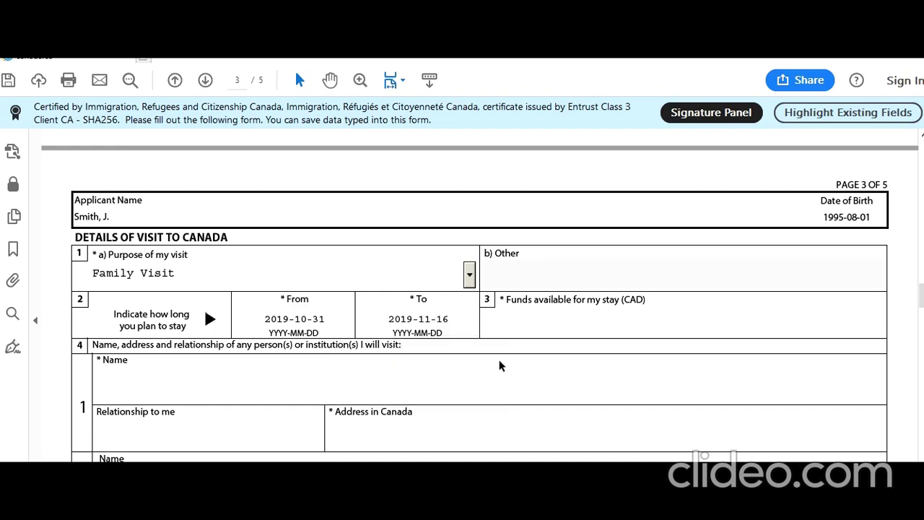
Enter funds of $15,000 and the full name of the person to visit, fixing its capitalisation.
left_click(530, 324)
type("150000")
scroll(201, 365, "down", 2)
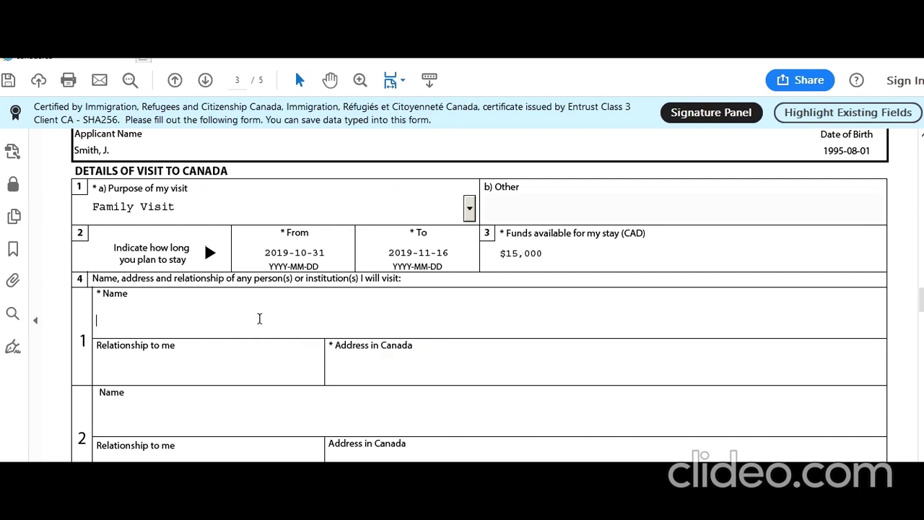
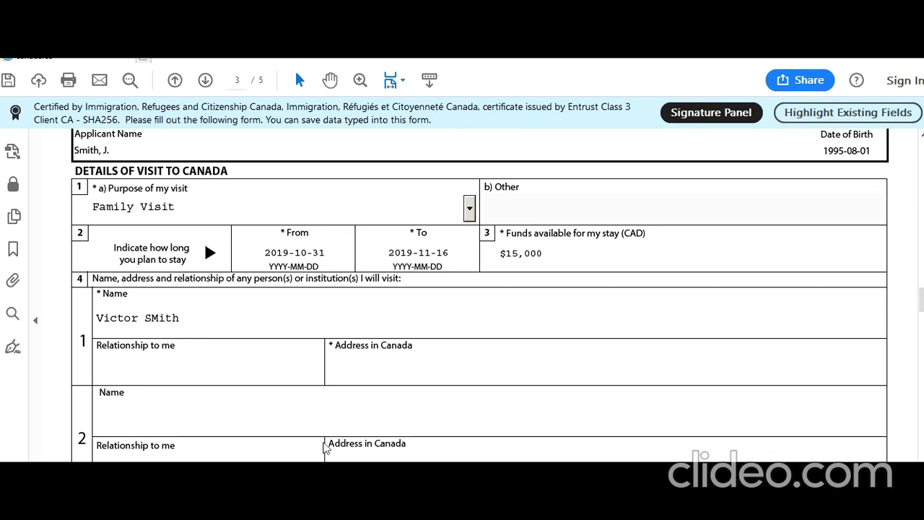
left_click(152, 318)
left_click(161, 320)
key("BackSpace")
type("m")
Set the relationship to Brother and begin typing their address in Canada.
left_click(214, 358)
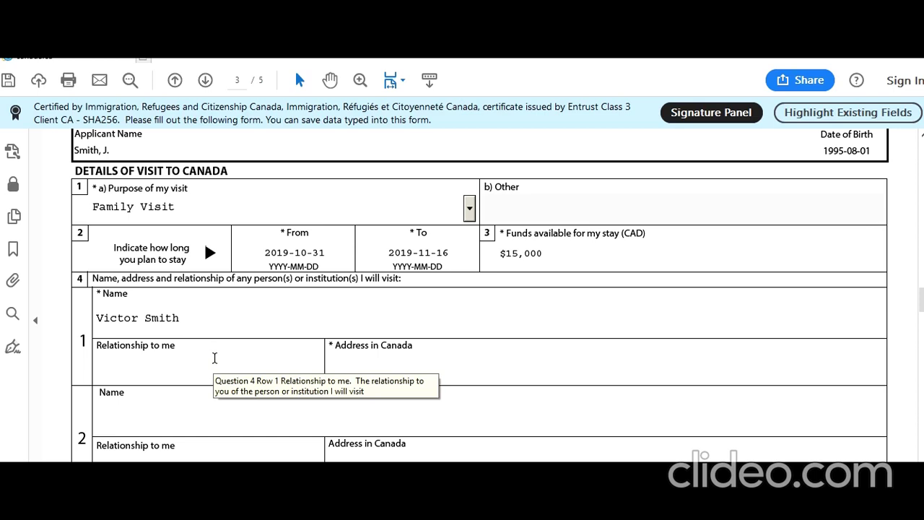
type("Brother")
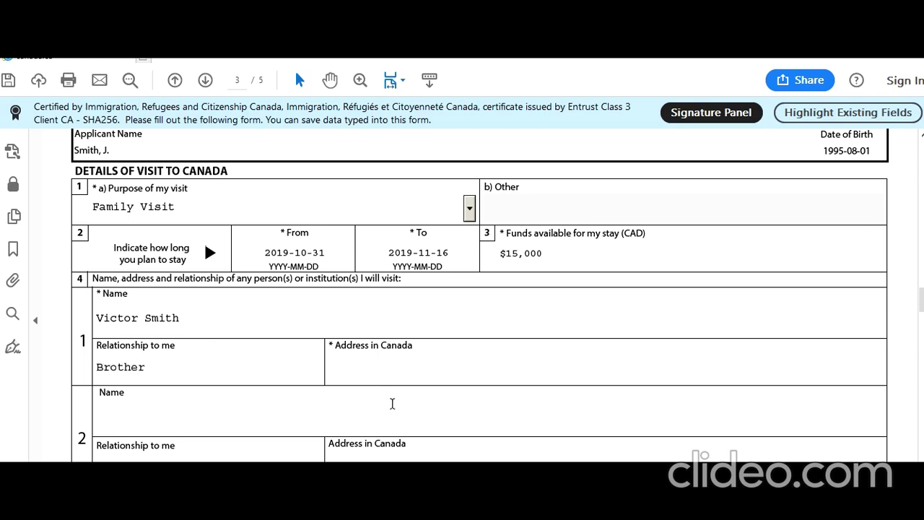
left_click(406, 372)
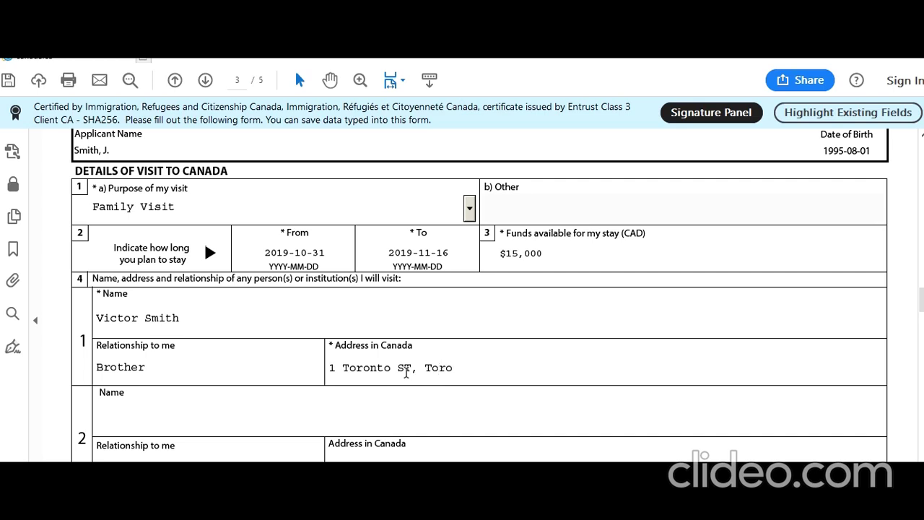
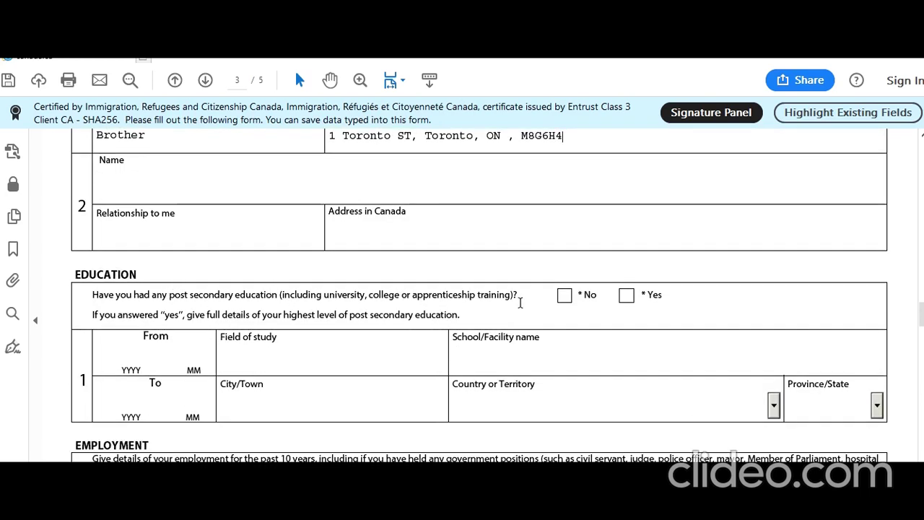
Answer Yes to post-secondary education with dates 2013/06–2017/06 and field Bachelors of Technology in IT.
left_click(623, 298)
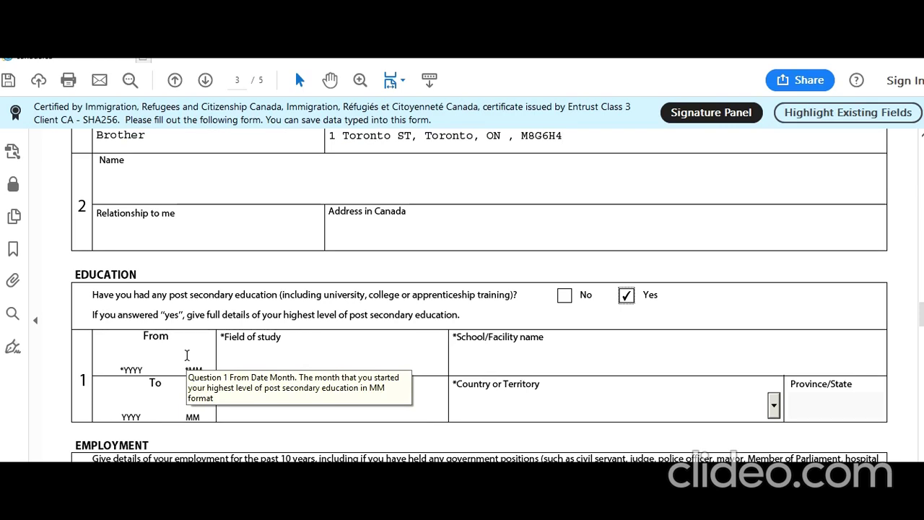
left_click(131, 356)
type("2013")
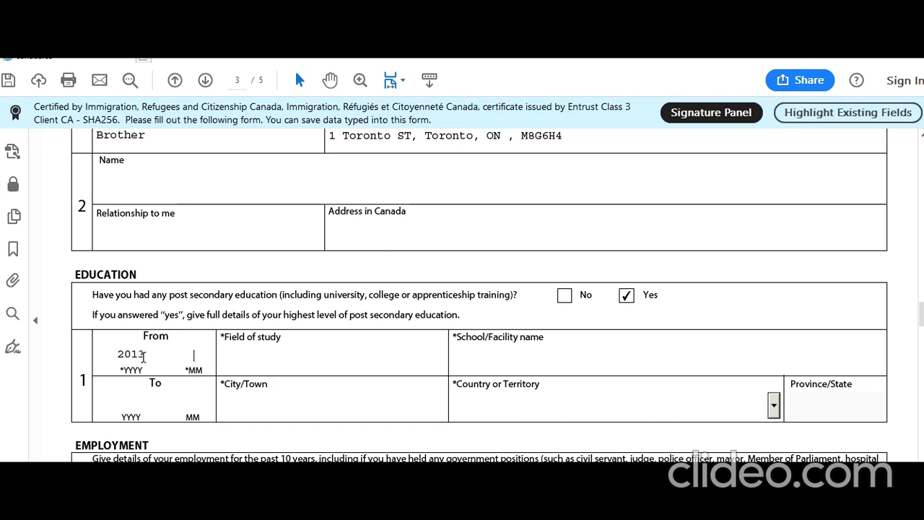
type("06")
type("2017")
type("06")
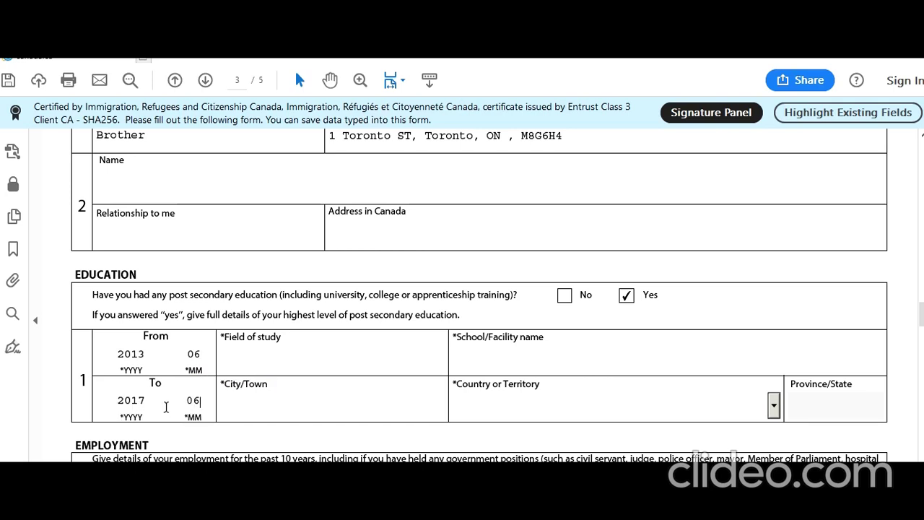
left_click(296, 365)
type("Bachelors of Technol")
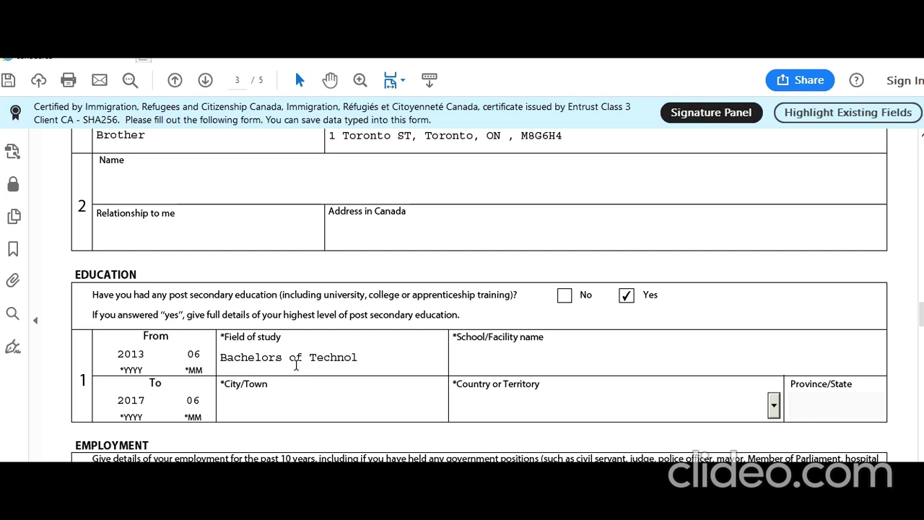
type("ogy in IT")
Enter the school as New Delhi School in New Delhi, India.
key("Tab")
type("New Delhi")
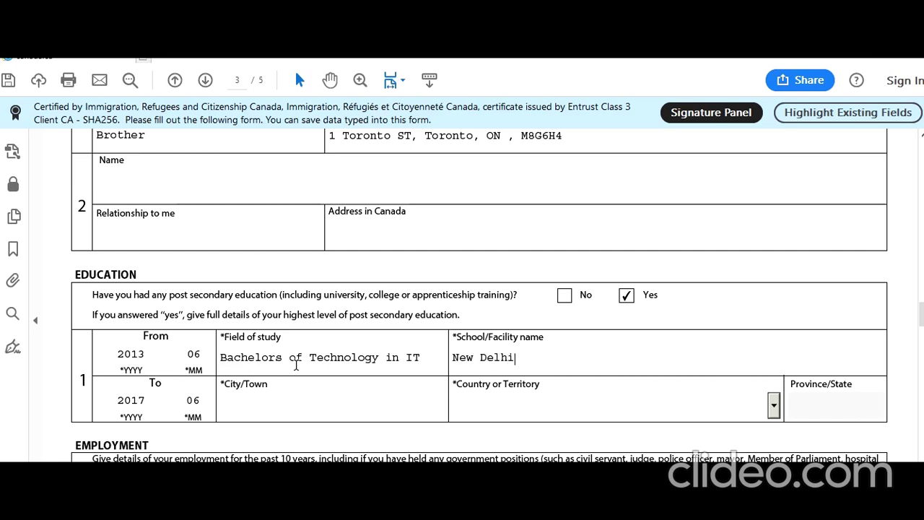
type(" School")
left_click(268, 411)
type("New Delhi")
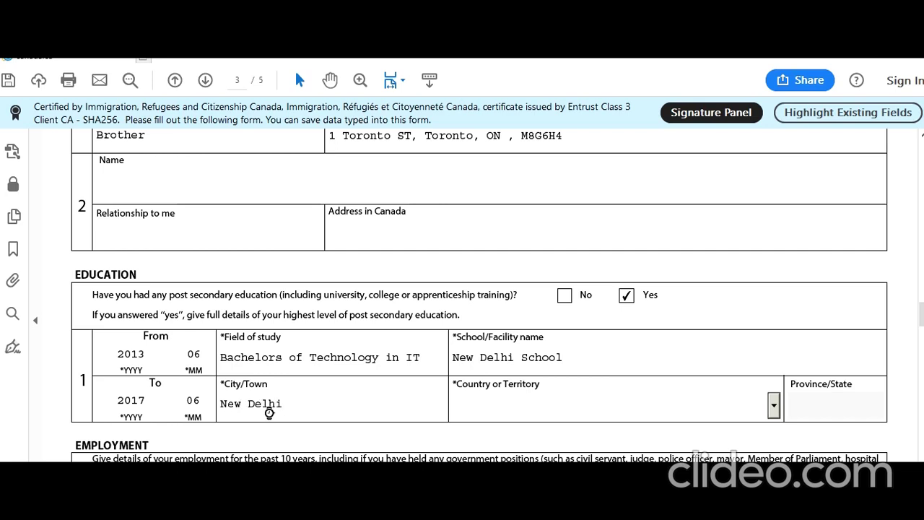
key("Tab")
type("N")
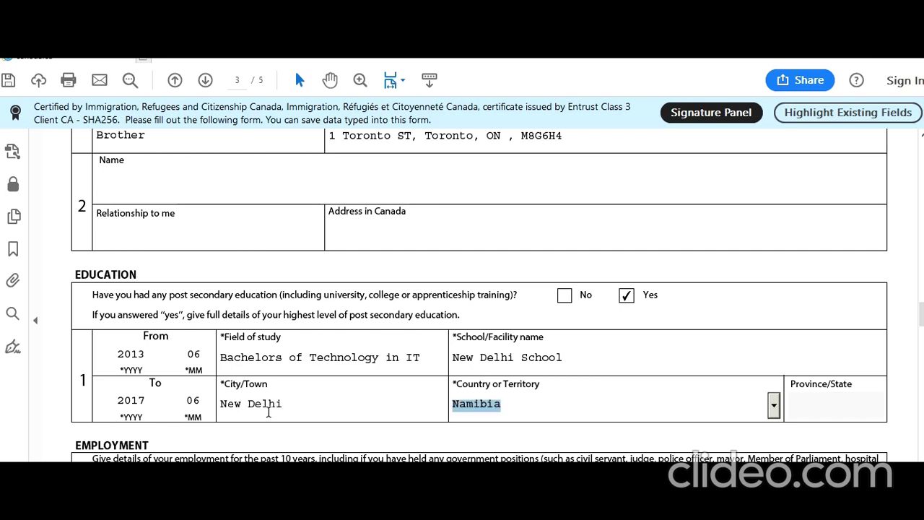
type("In")
left_click(81, 430)
scroll(82, 431, "down", 3)
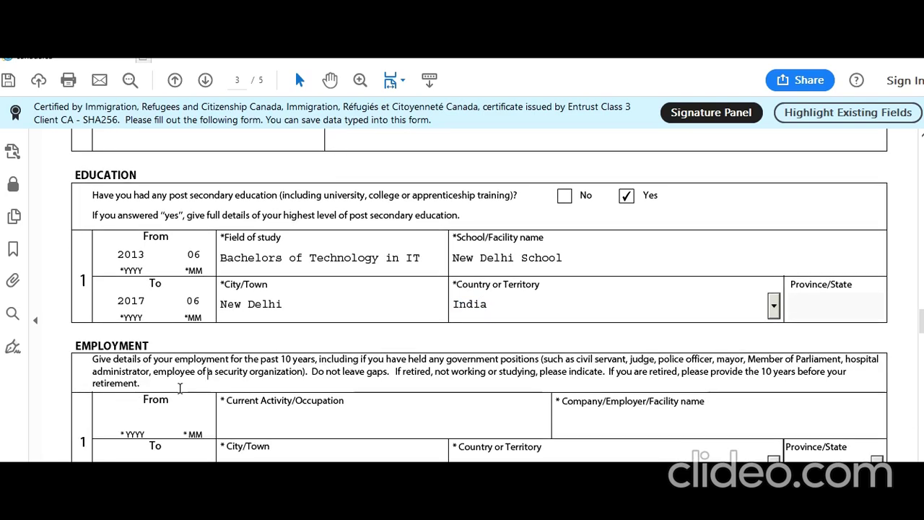
Start employment record 1 from 2017/07 with occupation IT Analyst.
scroll(180, 387, "down", 2)
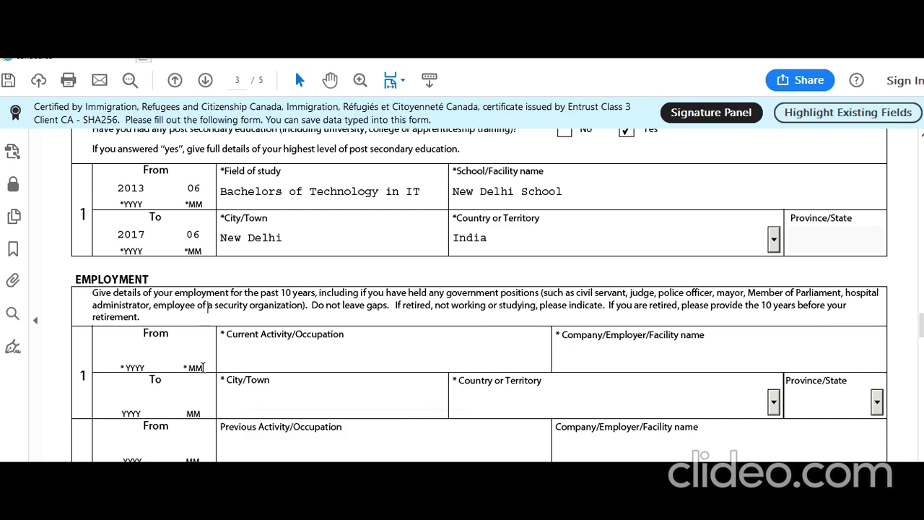
scroll(203, 369, "up", 1)
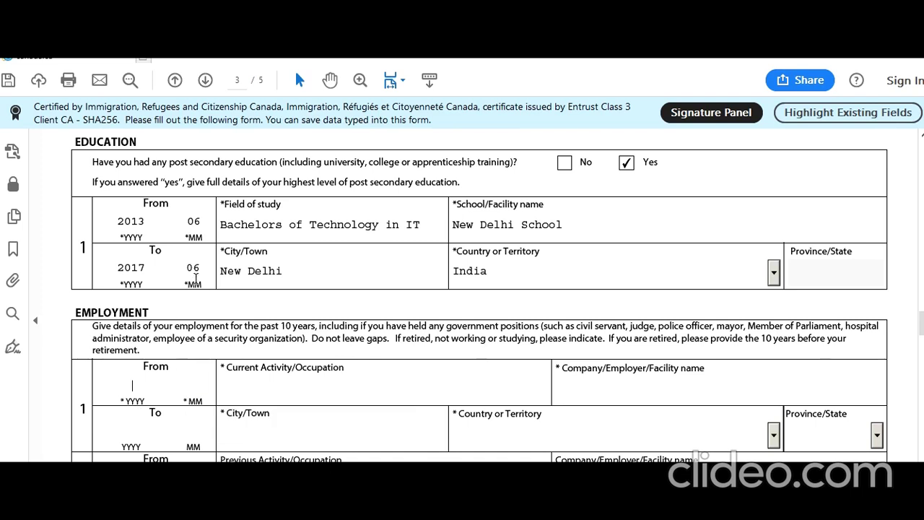
type("201")
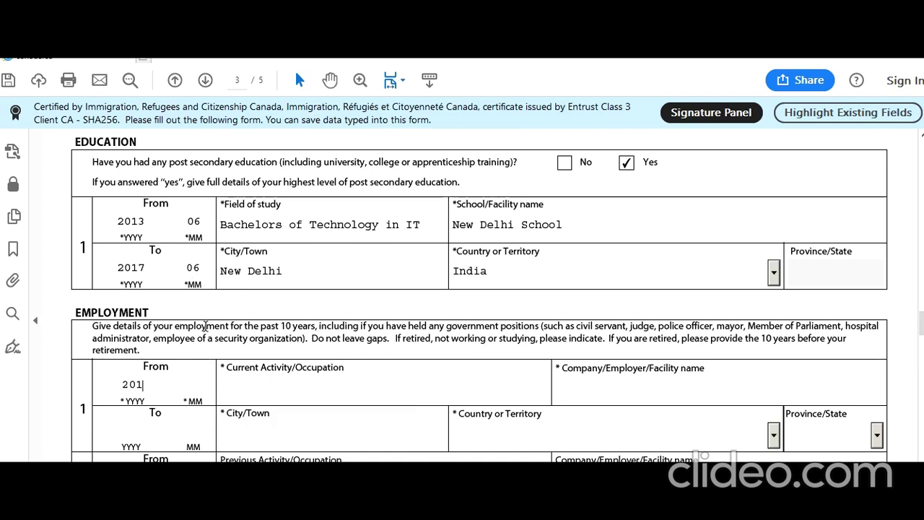
type("707")
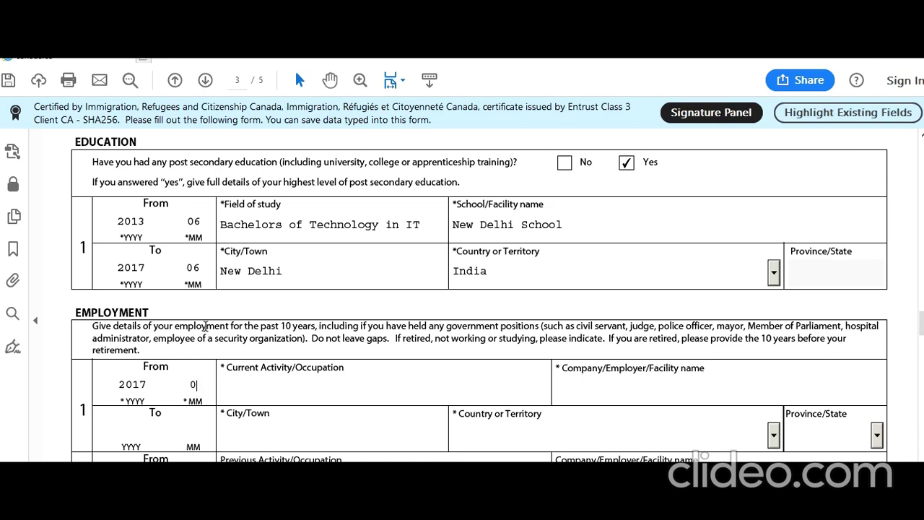
left_click(316, 384)
type("IT Analyst")
Enter New Delhi Softwares as the employer, fixing the misspelling.
key("Tab")
type("New ")
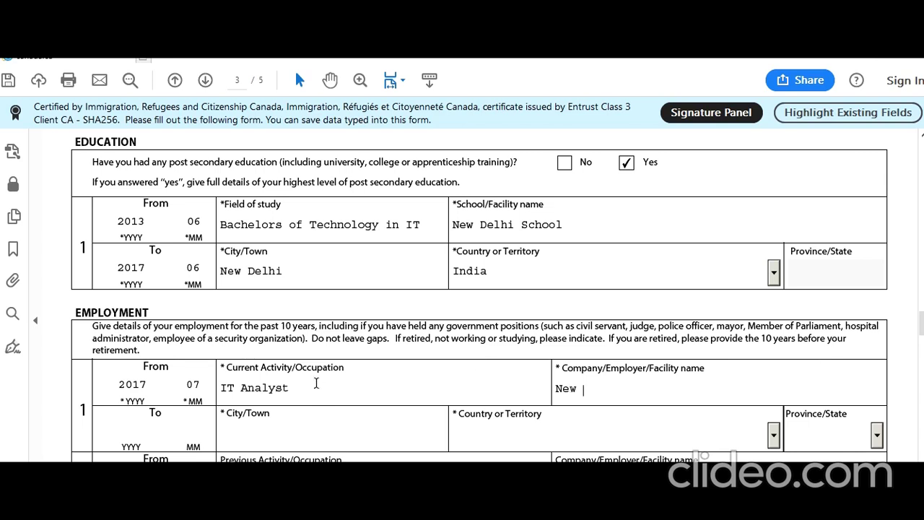
type("Delhi S")
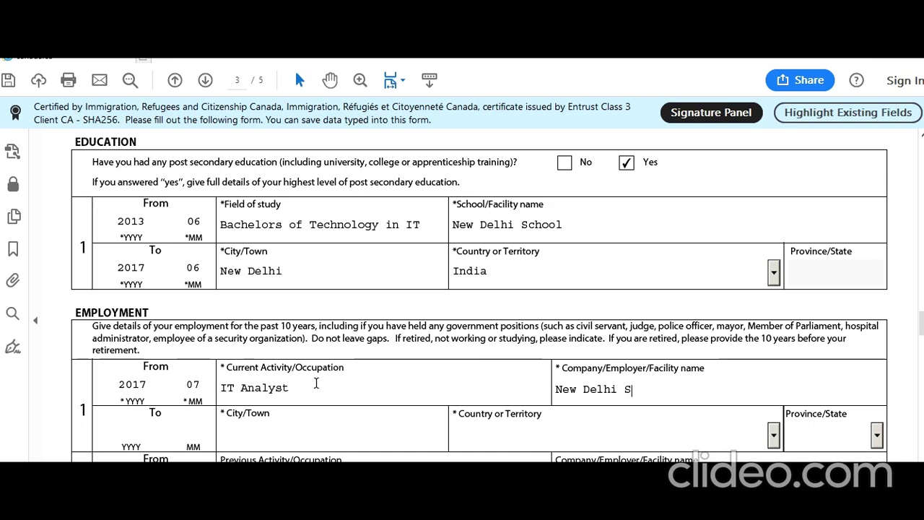
type("pftware")
key("BackSpace")
key("BackSpace")
key("BackSpace")
key("BackSpace")
key("BackSpace")
key("BackSpace")
key("BackSpace")
type("pftwares")
key("BackSpace")
key("BackSpace")
key("BackSpace")
key("BackSpace")
key("BackSpace")
key("BackSpace")
key("BackSpace")
key("BackSpace")
type("oftwares")
Set the job's location to New Delhi, India.
scroll(211, 374, "down", 2)
left_click(263, 365)
type("New De")
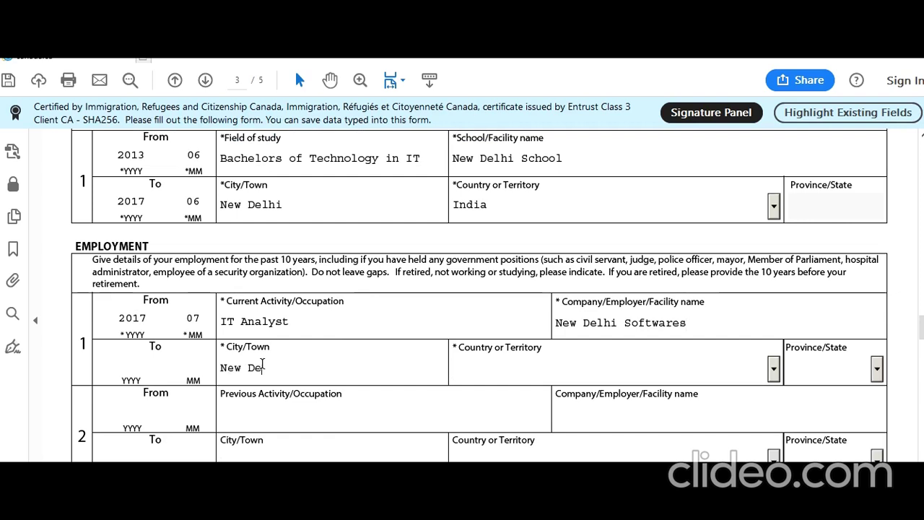
type("lhi")
type("India")
key("Tab")
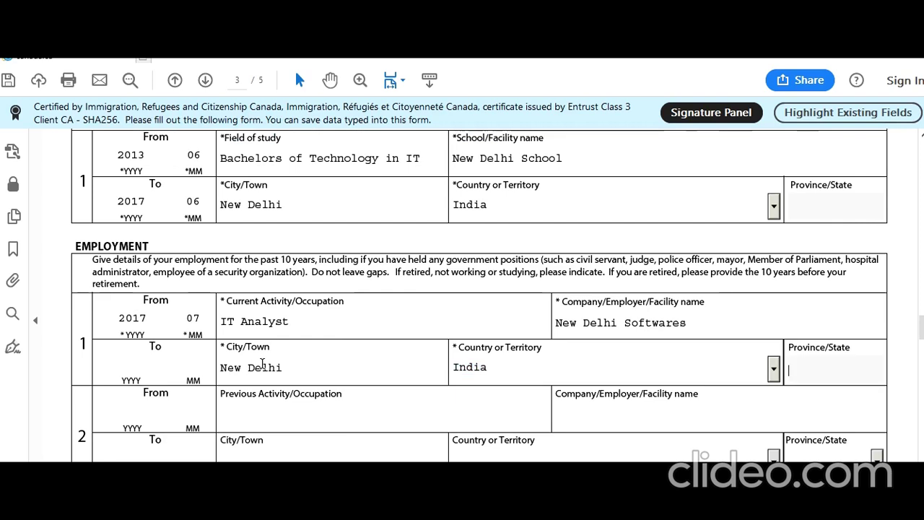
scroll(264, 368, "down", 1)
Enter record 2's previous activity as 'Studying Bachelors of Engineering in IT'.
left_click(320, 388)
type("STu")
key("BackSpace")
key("BackSpace")
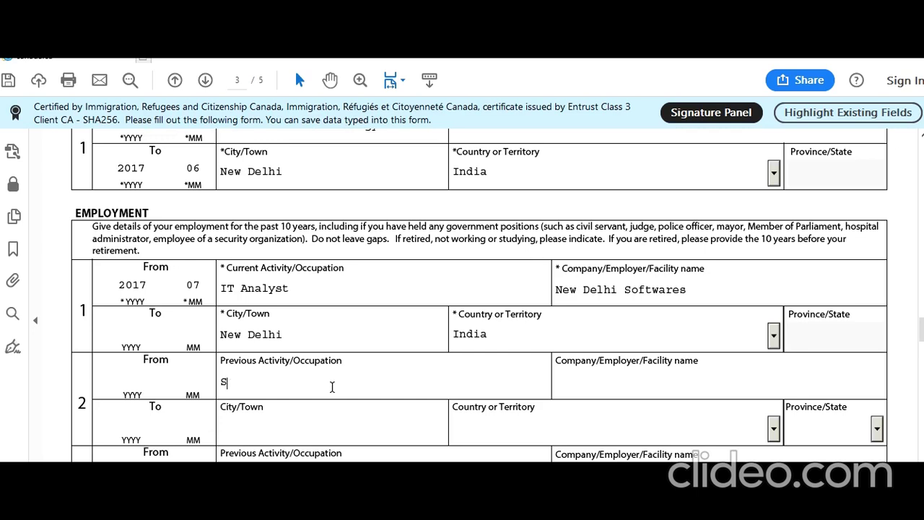
type("tudying Bachelors of IT")
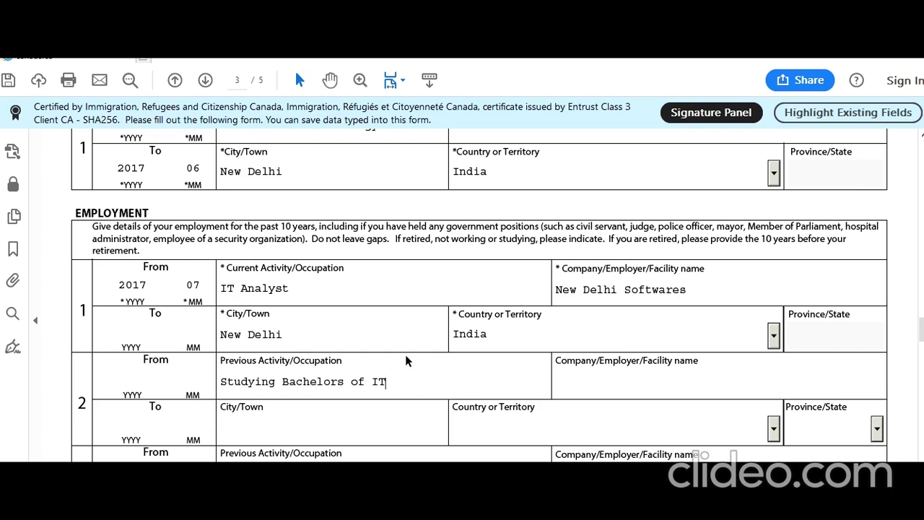
scroll(397, 375, "down", 1)
left_click(371, 348)
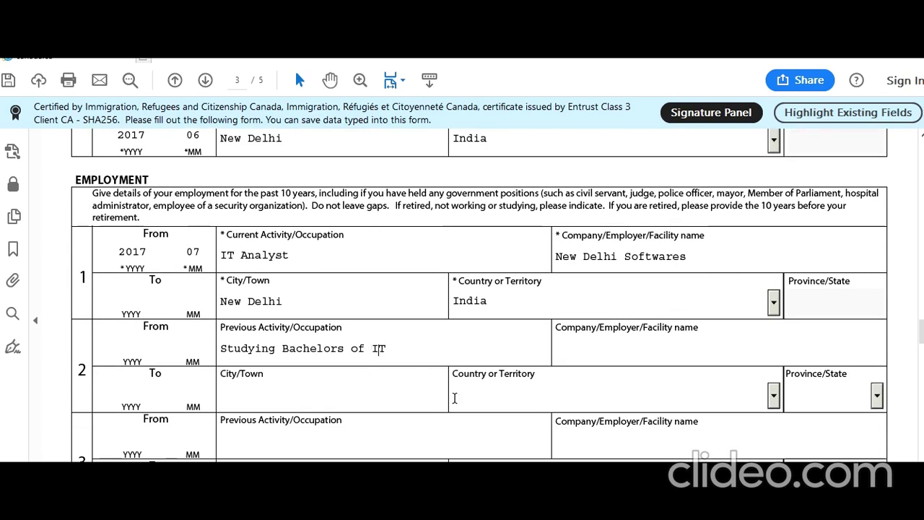
type("Engineering in")
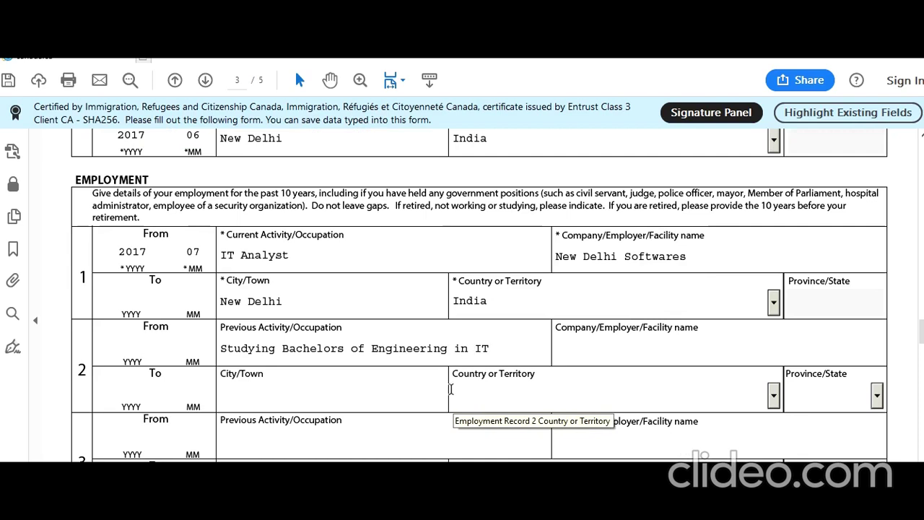
Give record 2 dates 2013/06–2017/06 and location New Delhi, India.
left_click(141, 346)
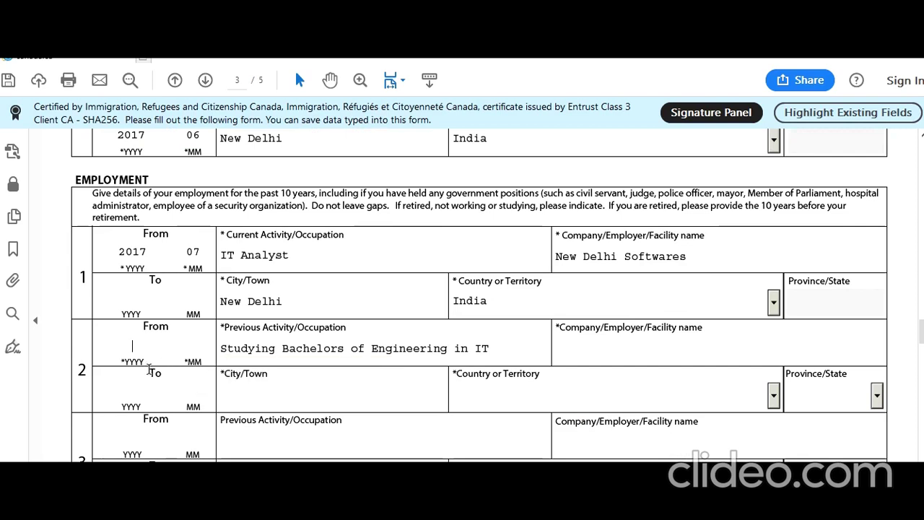
scroll(170, 352, "up", 2)
scroll(184, 420, "down", 1)
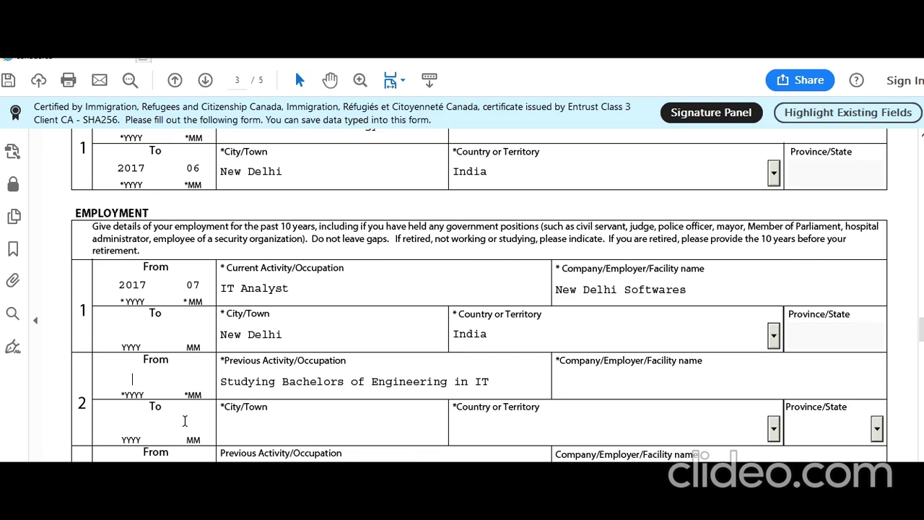
type("201")
type("3 ")
type("06")
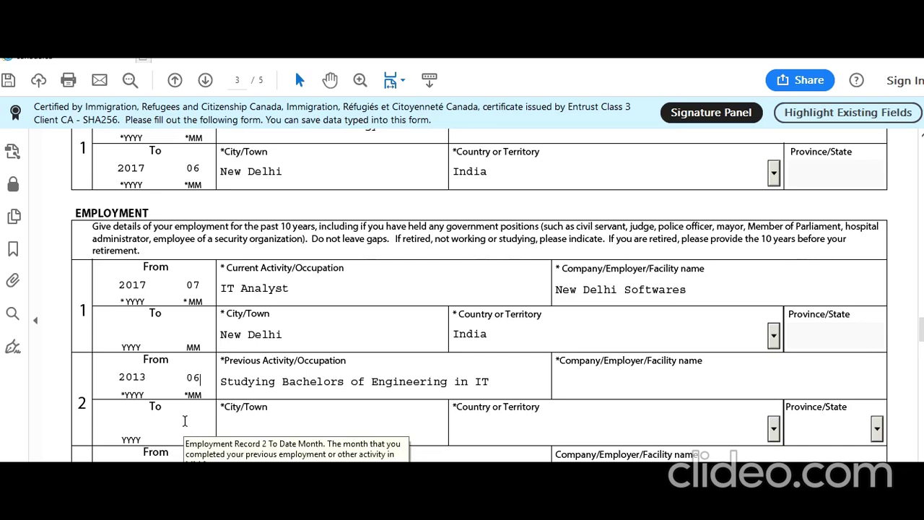
left_click(135, 429)
type("2017")
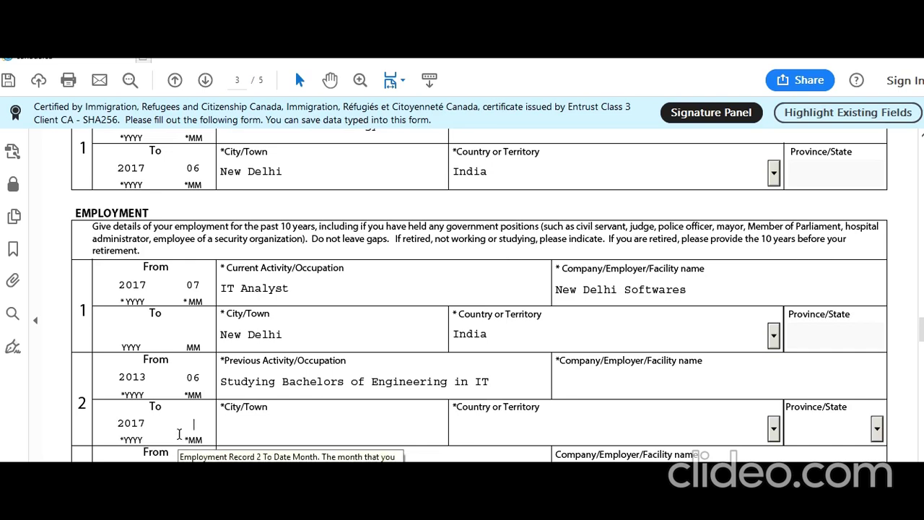
type("06")
type("New")
type(" D")
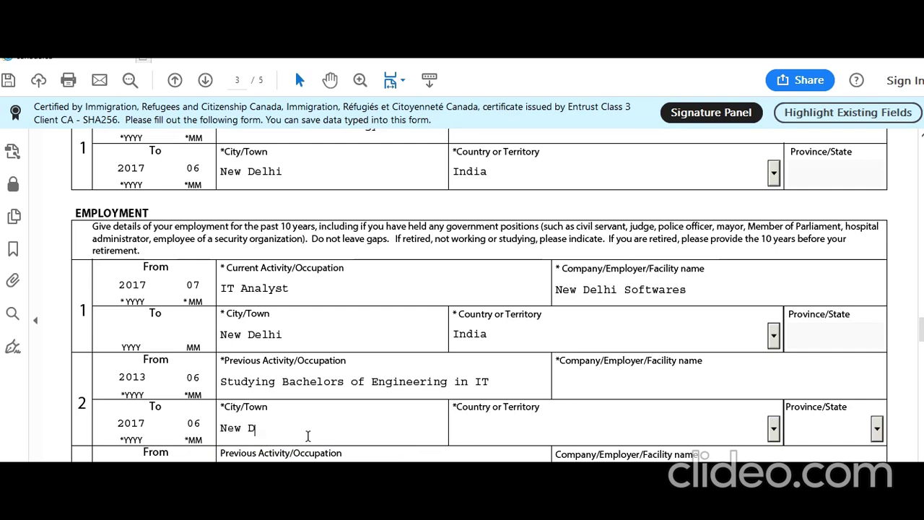
type("elhi")
key("Tab")
type("In")
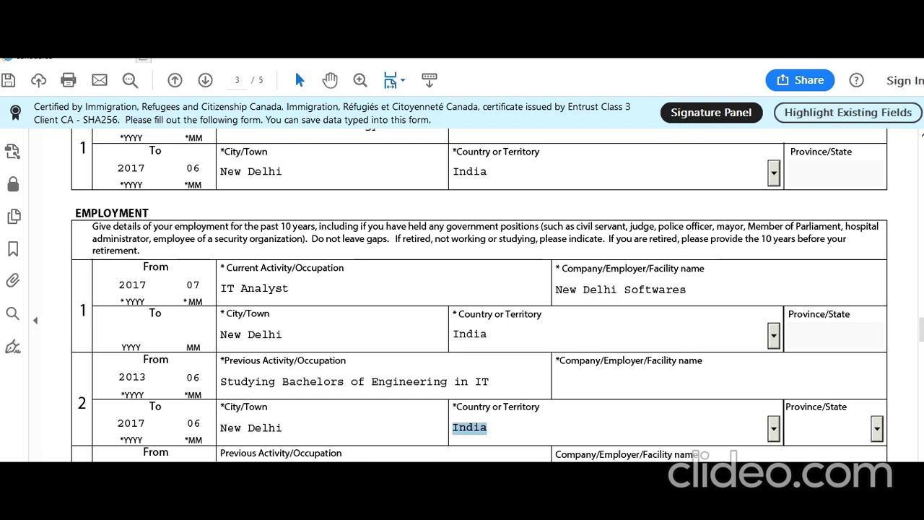
scroll(158, 427, "up", 1)
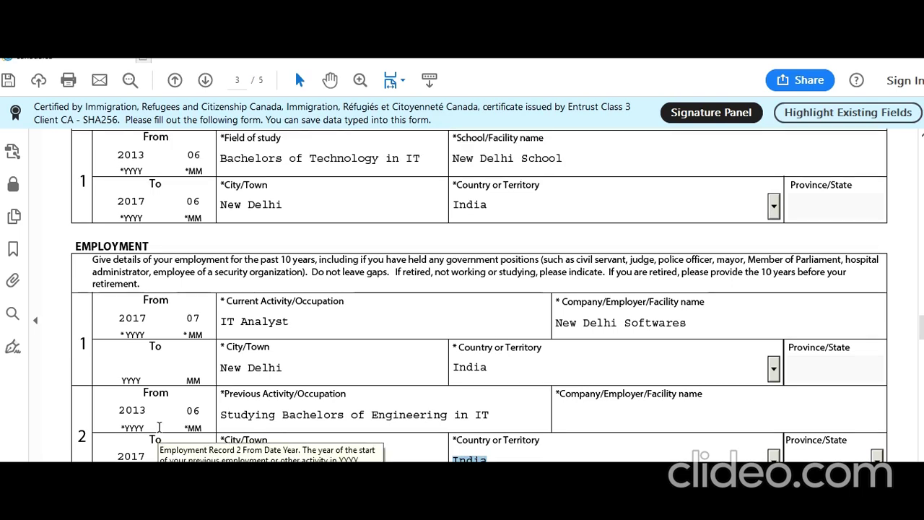
scroll(159, 428, "down", 3)
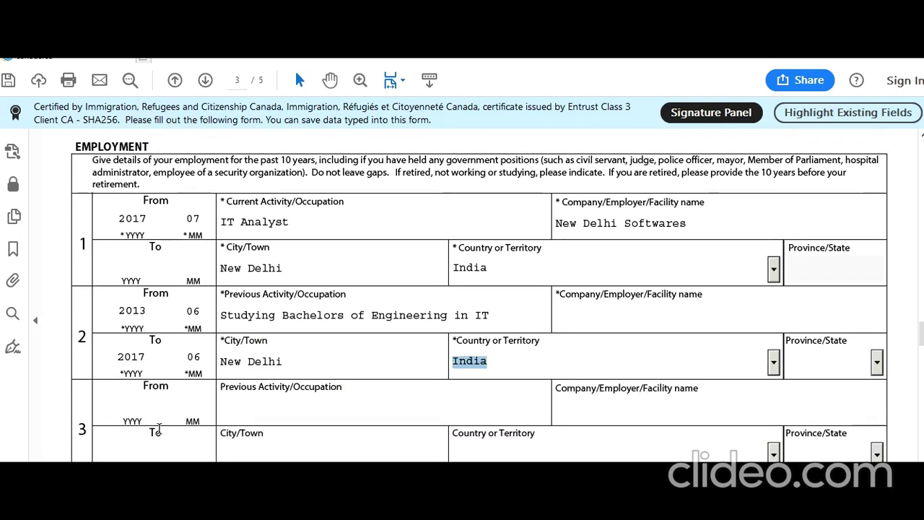
scroll(159, 428, "up", 2)
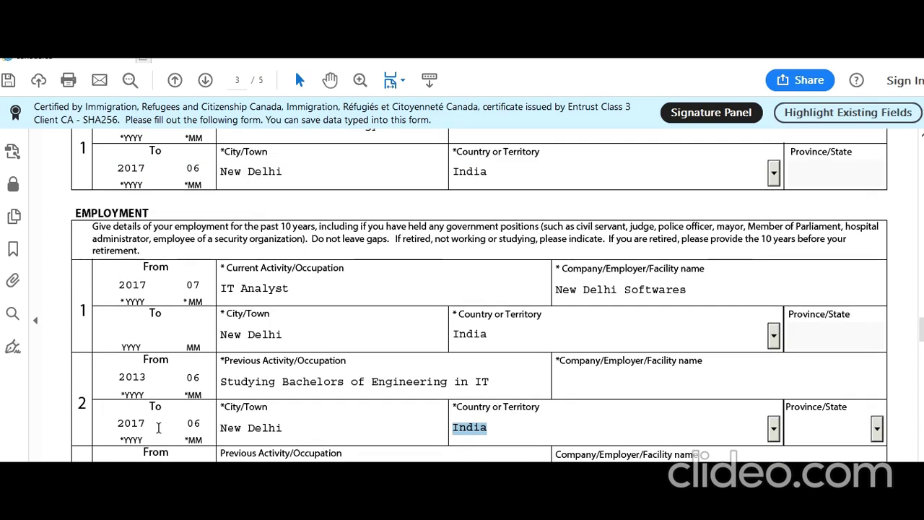
scroll(158, 426, "down", 3)
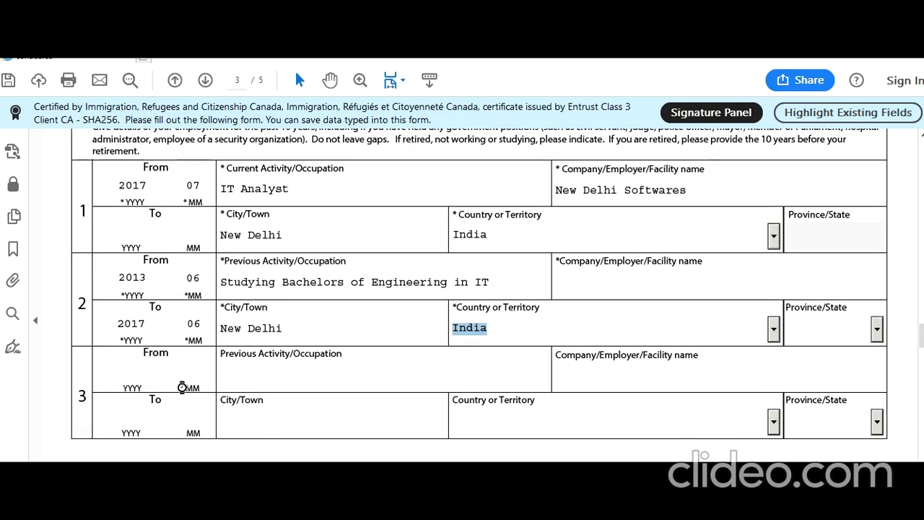
Enter record 3's dates 2009/09–2013/05 and activity 'Studying in School'.
key("Tab")
type("20090")
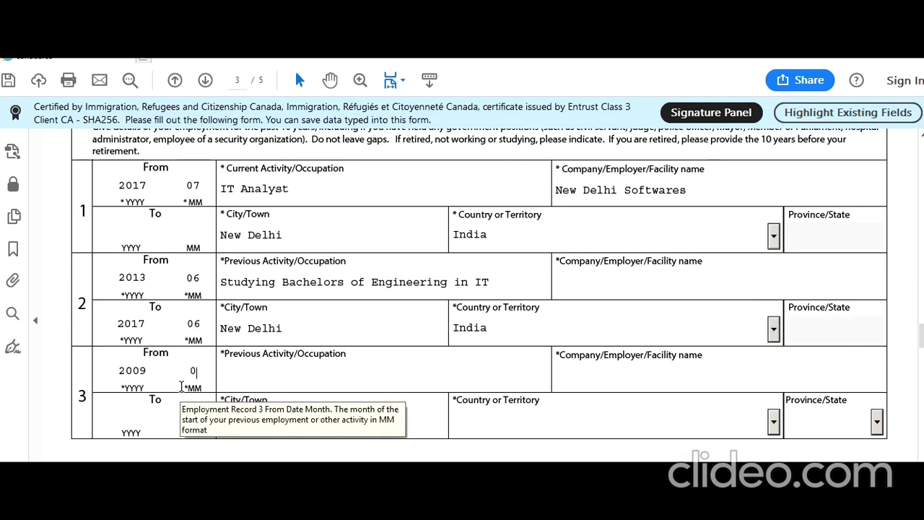
type("9")
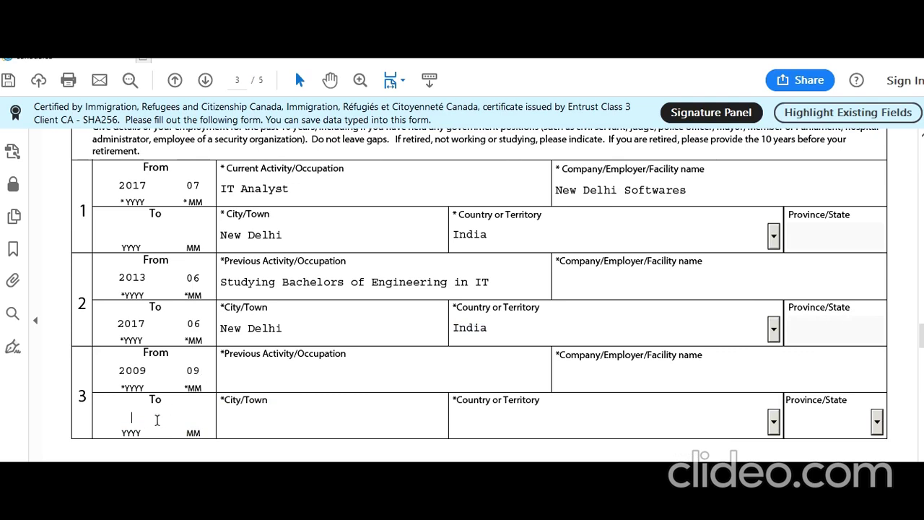
type("201")
type("3")
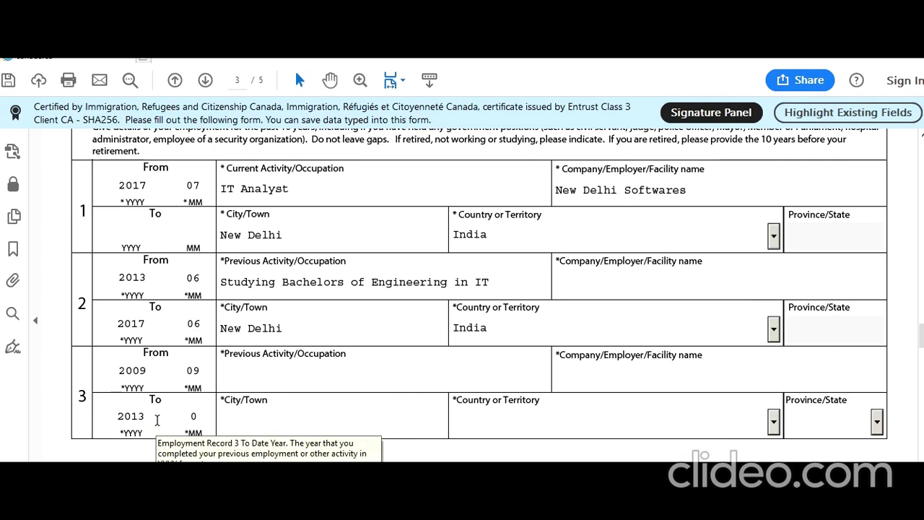
type("05")
left_click(258, 373)
type("Stud")
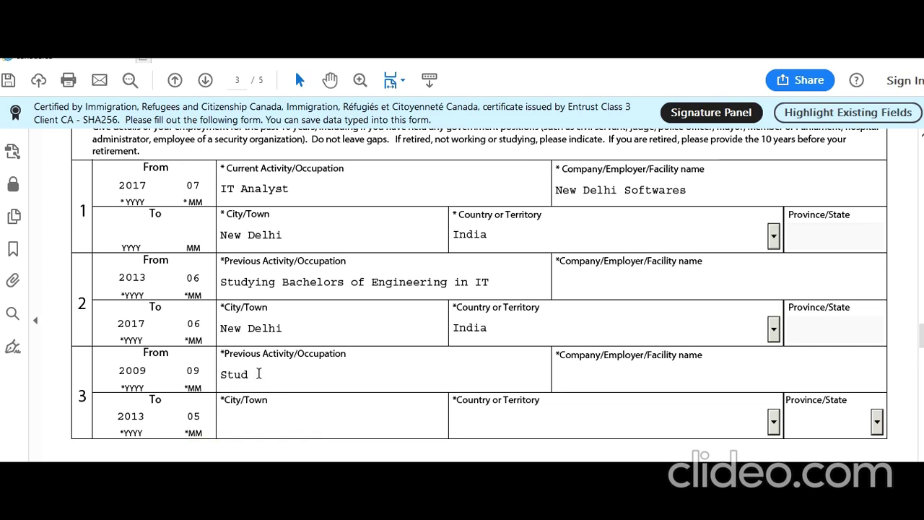
type("ning in School")
left_click(651, 376)
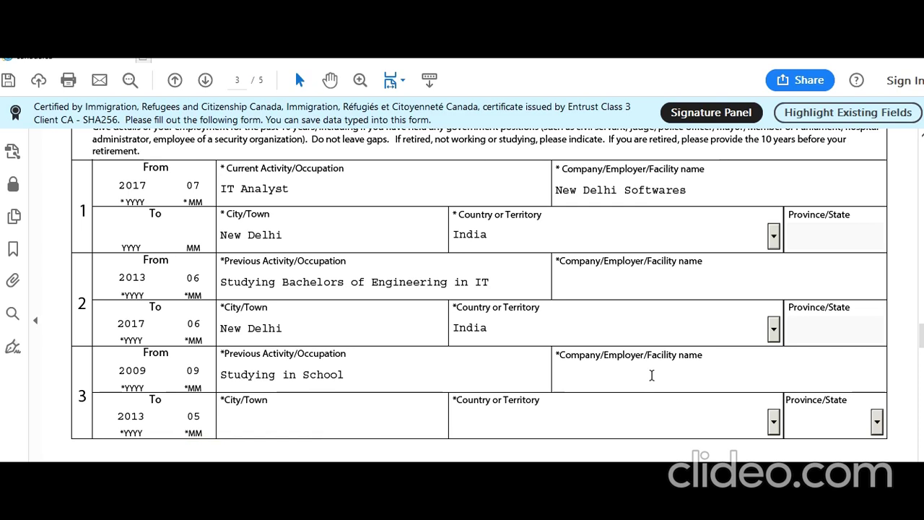
Correct record 2's company name to New Delhi School.
left_click(704, 285)
type("New Delhi S")
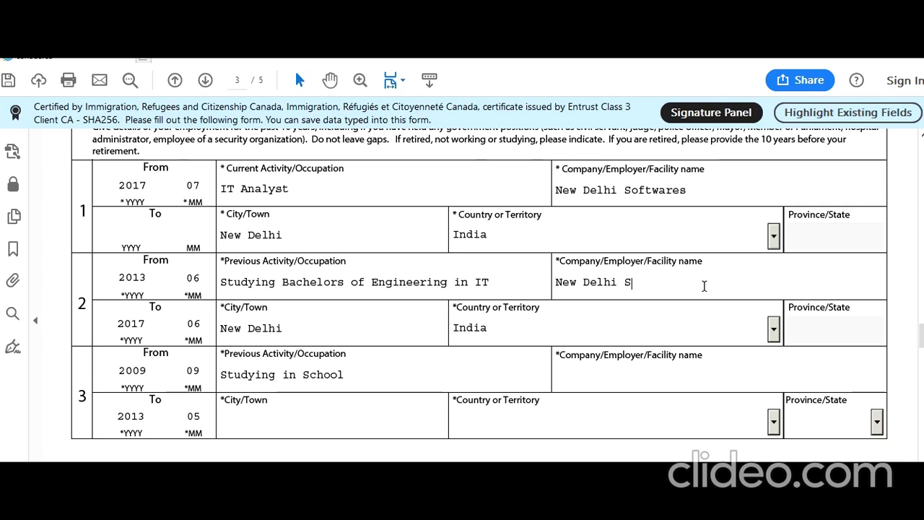
type("oftawares")
left_click(617, 379)
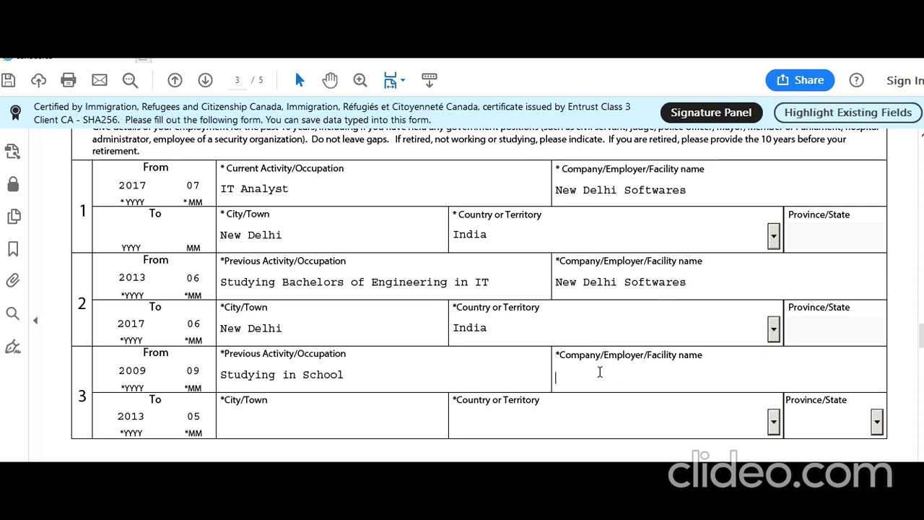
left_click_drag(693, 283, 633, 282)
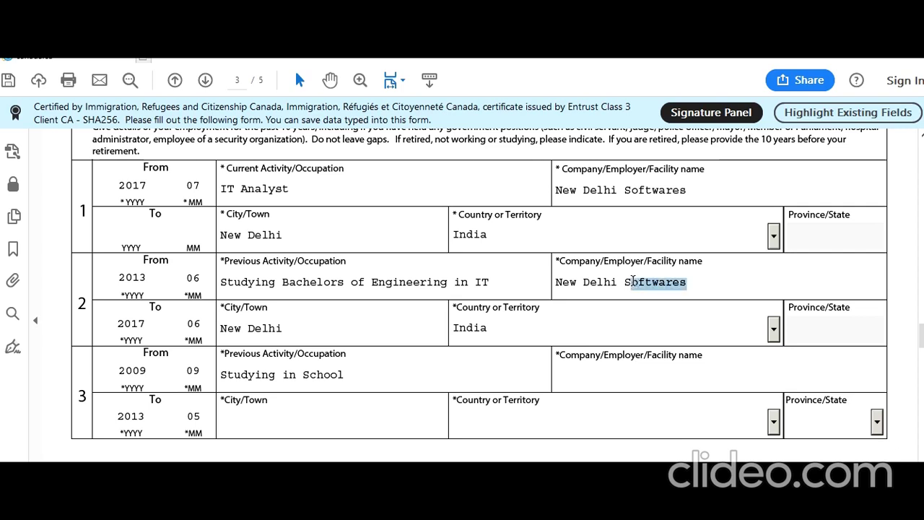
type("school")
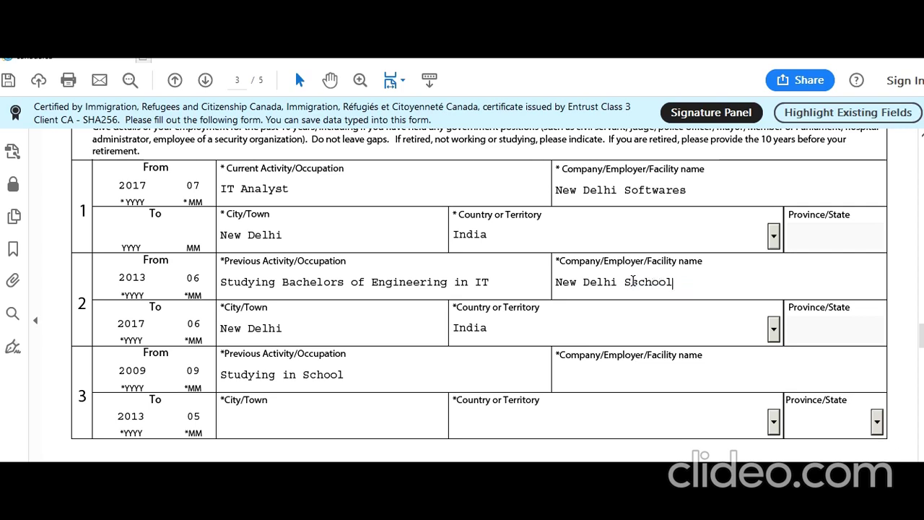
key("BackSpace")
key("BackSpace")
key("BackSpace")
key("BackSpace")
type("chool")
Set record 3's company to Public School Delhi, located in New Delhi, India.
left_click(647, 388)
type("Public ")
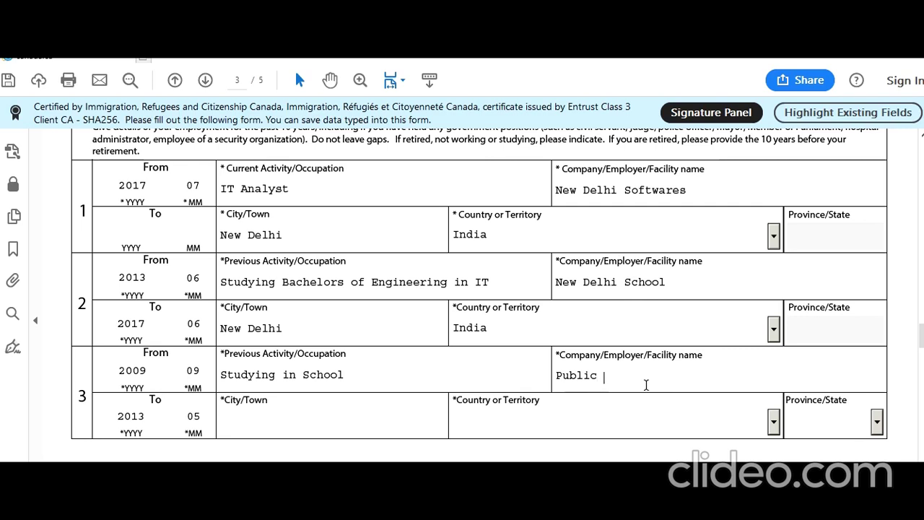
type("School Delhi")
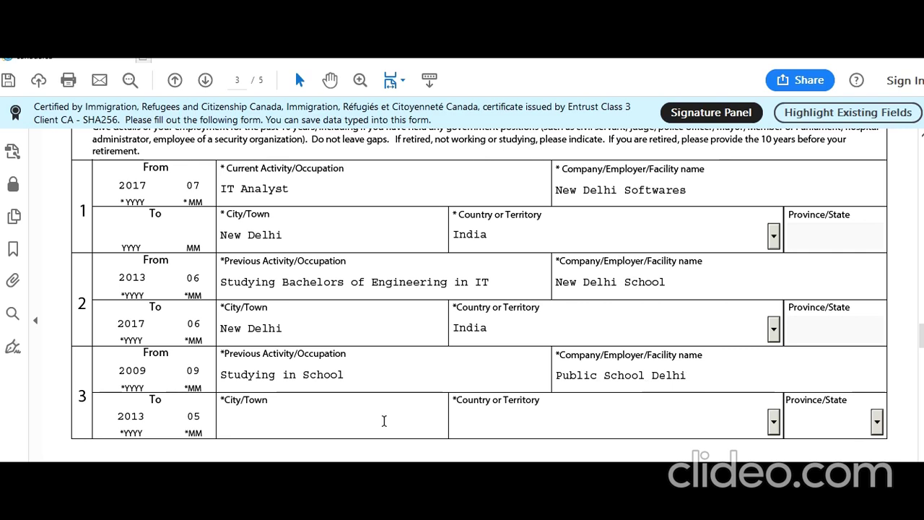
type("new")
key("BackSpace")
key("BackSpace")
type("ew Delhi")
left_click(777, 425)
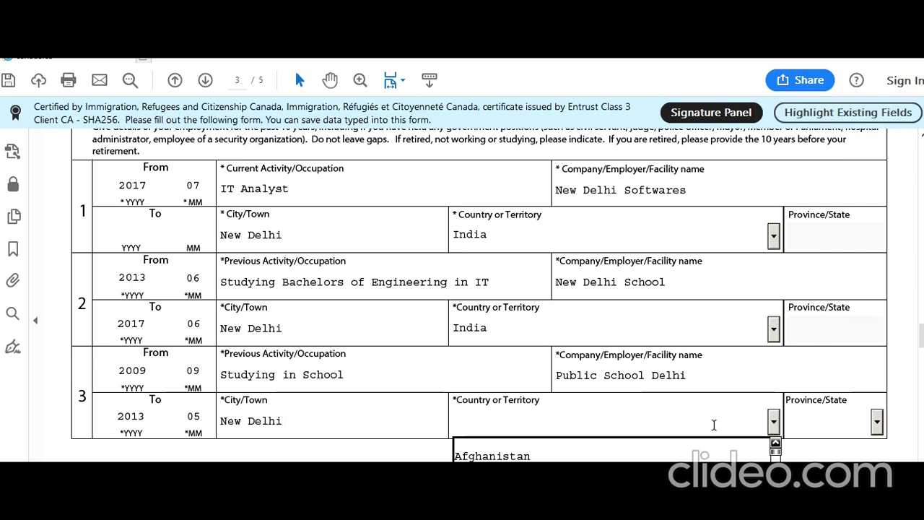
type("India")
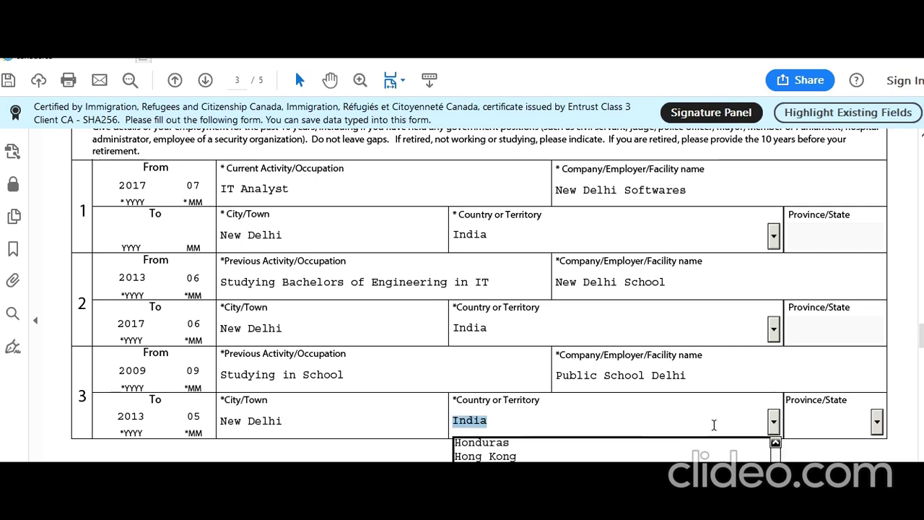
key("Return")
scroll(462, 289, "down", 5)
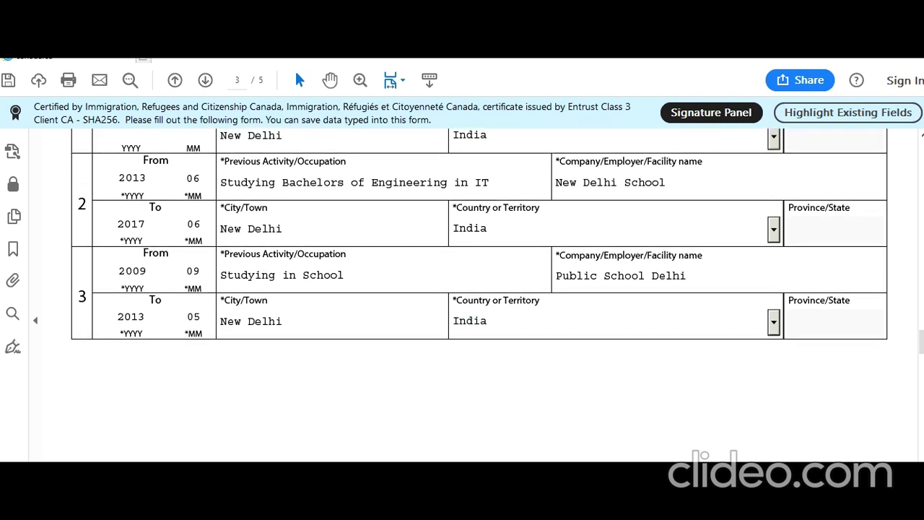
scroll(448, 361, "down", 4)
scroll(433, 440, "down", 3)
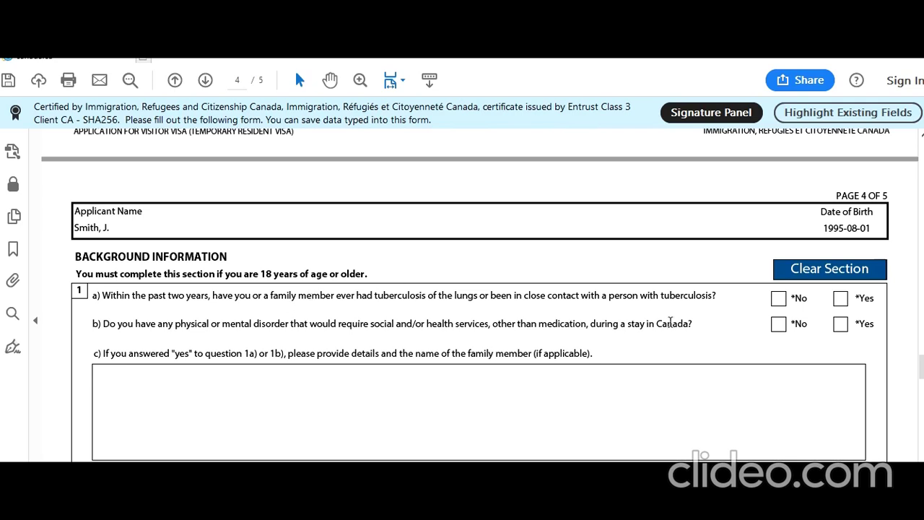
Answer No to background questions 1a, 1b, 2a, 2b, 2c, 3a, 4a, 5 and 6.
left_click(778, 297)
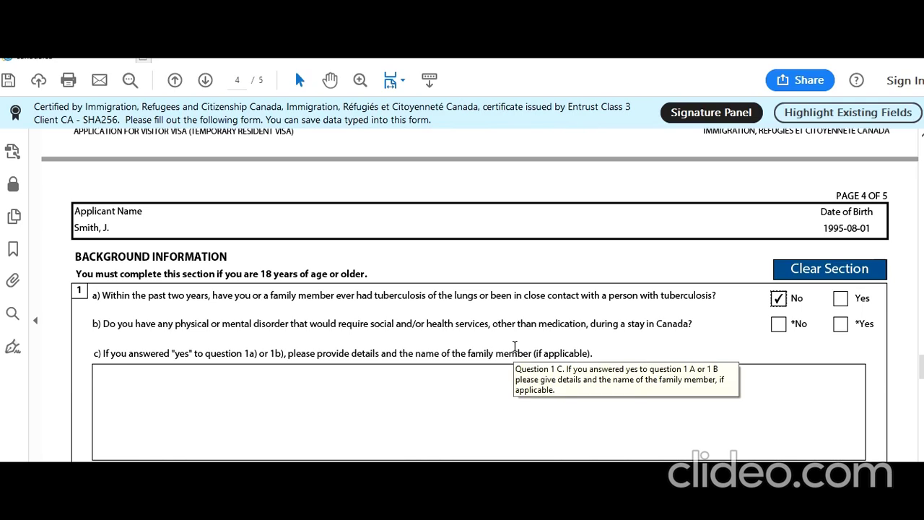
left_click(778, 324)
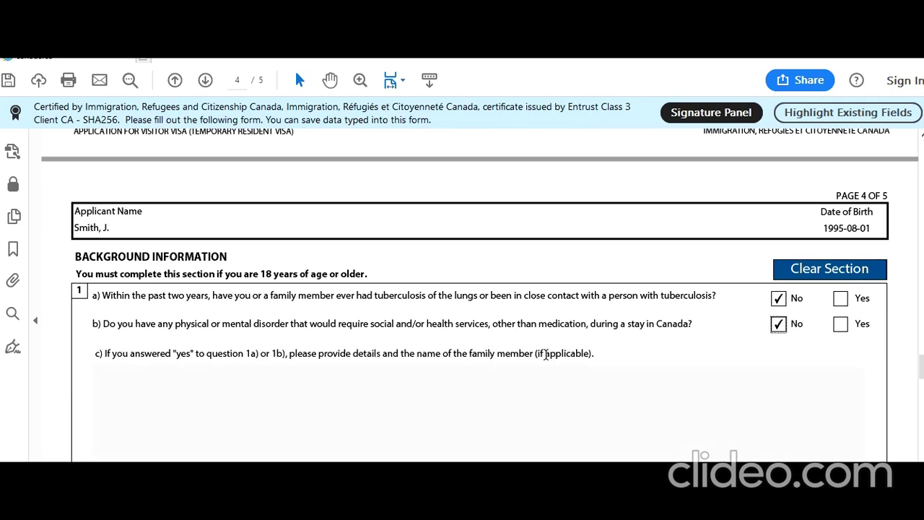
scroll(546, 354, "down", 3)
scroll(545, 355, "down", 3)
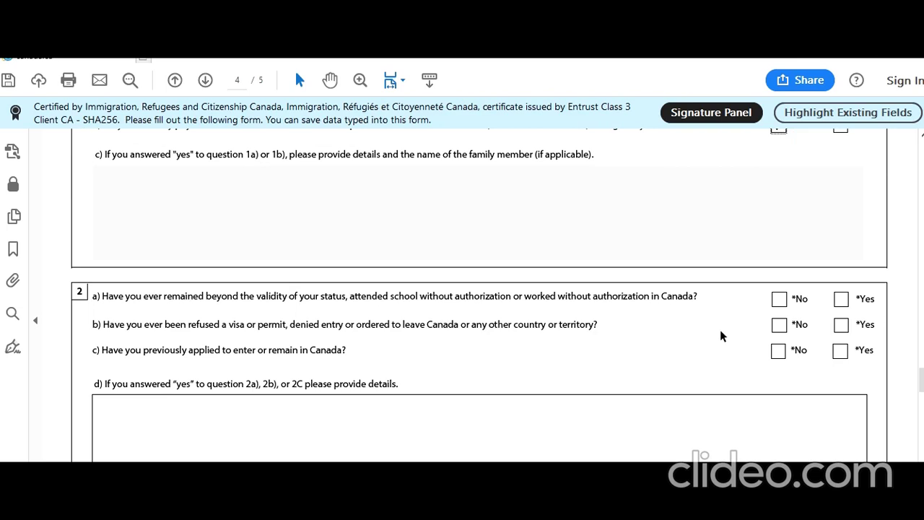
left_click(779, 299)
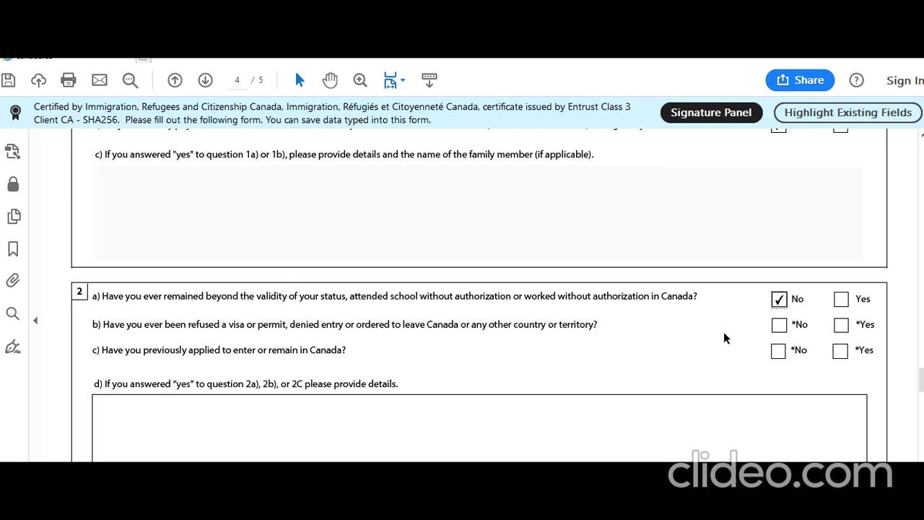
left_click(779, 324)
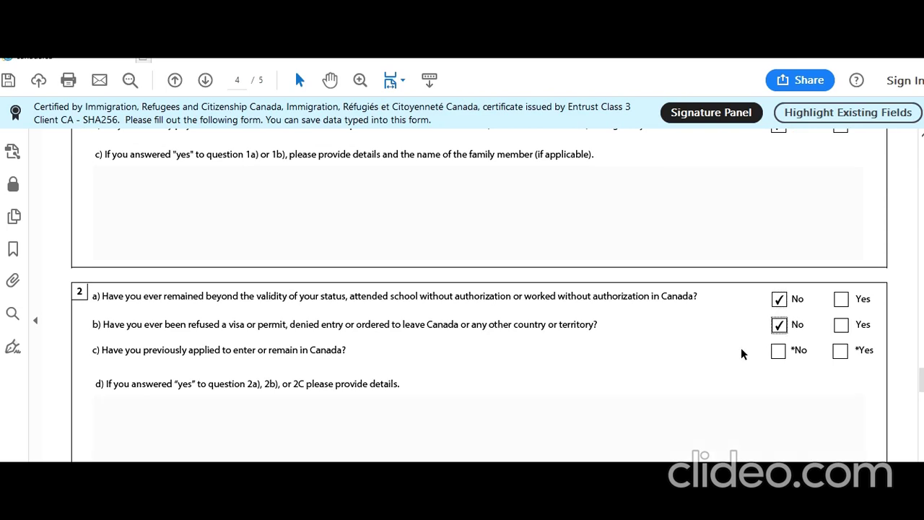
left_click(779, 352)
scroll(681, 348, "down", 3)
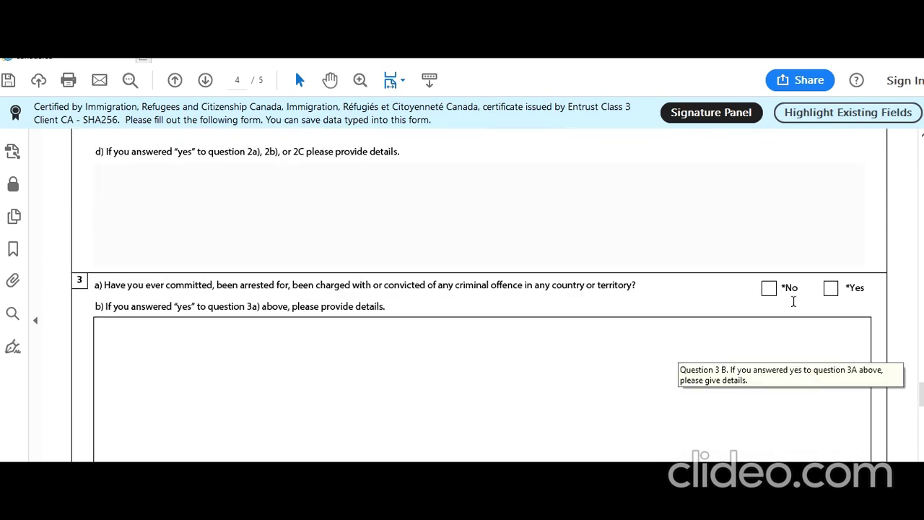
left_click(768, 288)
scroll(738, 329, "down", 2)
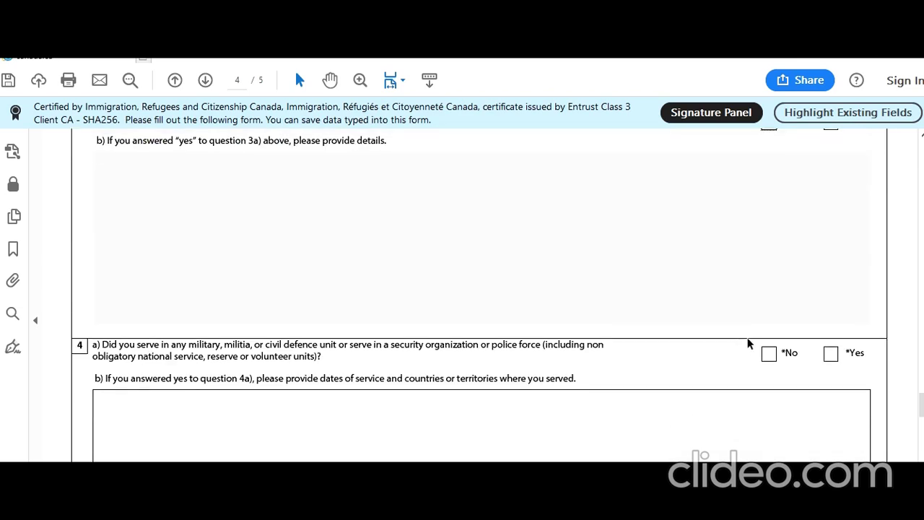
left_click(769, 353)
scroll(682, 373, "down", 2)
scroll(682, 372, "down", 2)
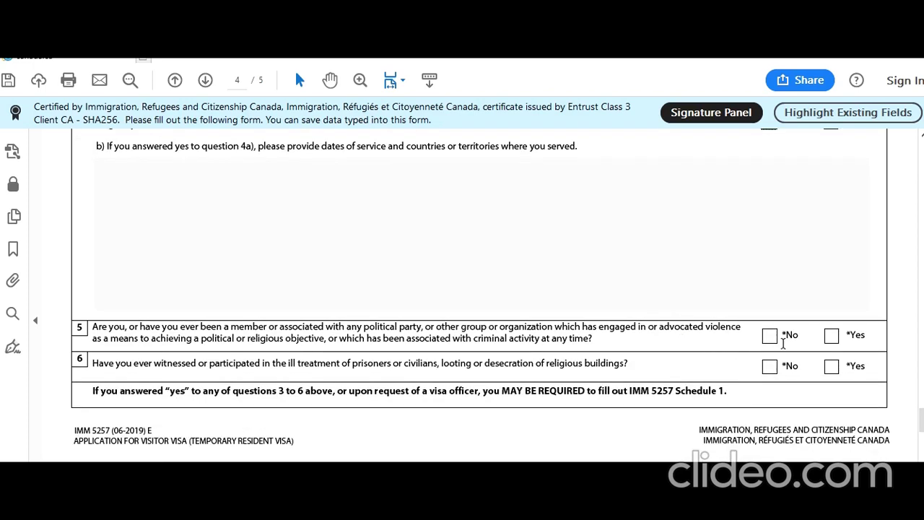
left_click(769, 334)
scroll(636, 383, "down", 1)
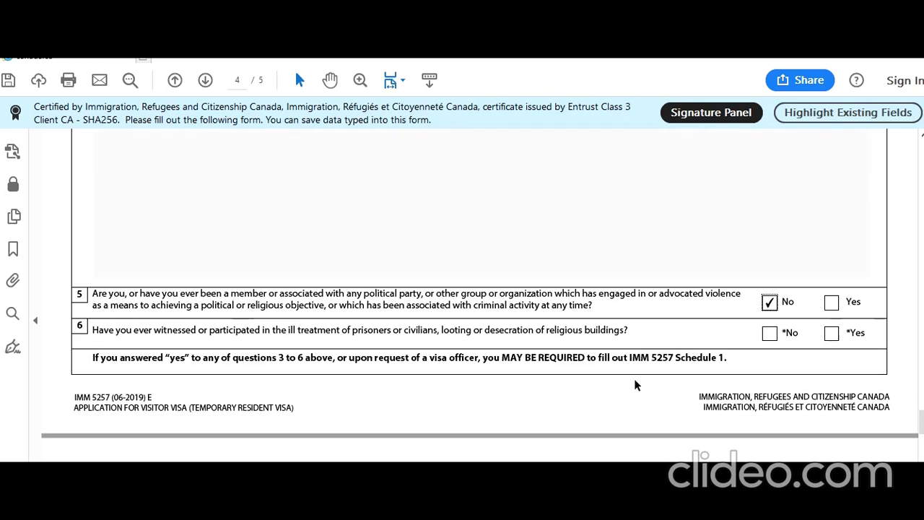
scroll(635, 384, "down", 1)
left_click(768, 299)
scroll(634, 361, "down", 3)
Consent to future contact from CIC and set the signature date to 2019-09-04.
scroll(634, 363, "down", 4)
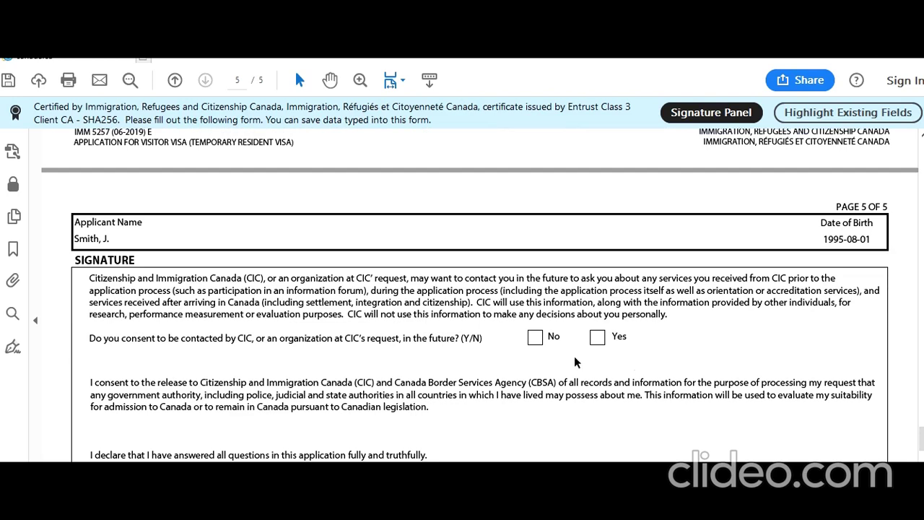
left_click(597, 338)
scroll(611, 361, "down", 4)
left_click(798, 388)
left_click(857, 389)
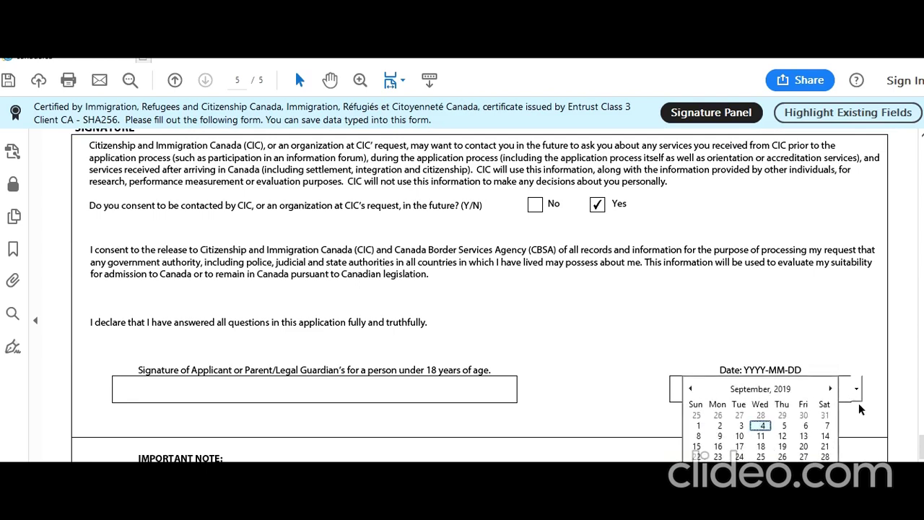
scroll(858, 408, "down", 2)
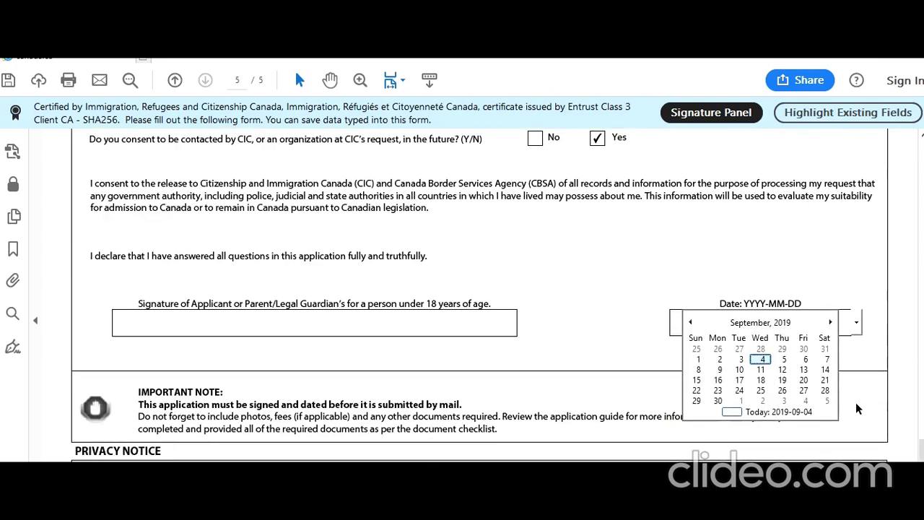
left_click(761, 359)
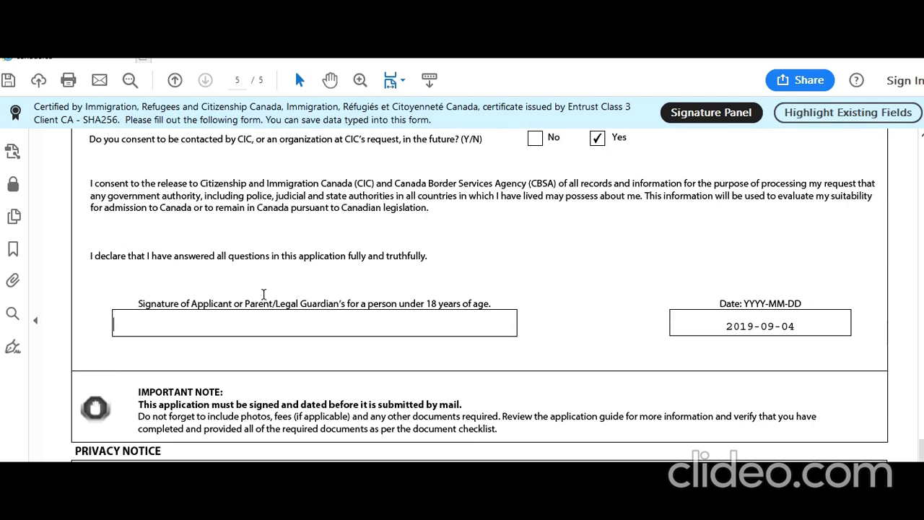
Save the completed visa form with Ctrl+S.
scroll(264, 341, "down", 2)
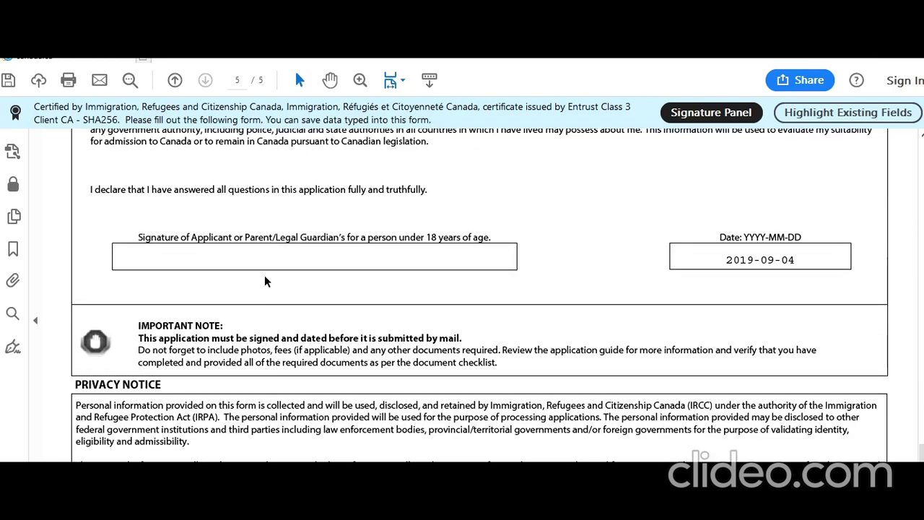
scroll(304, 272, "down", 4)
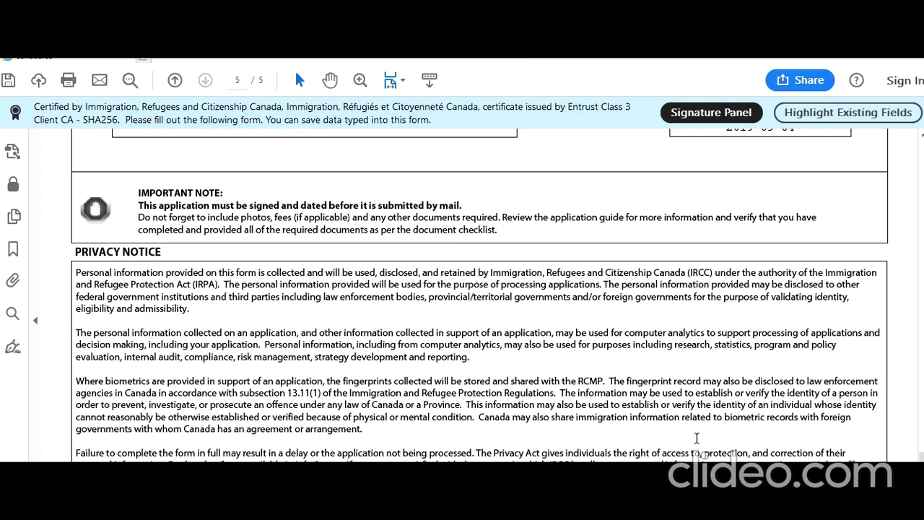
key("ctrl+s")
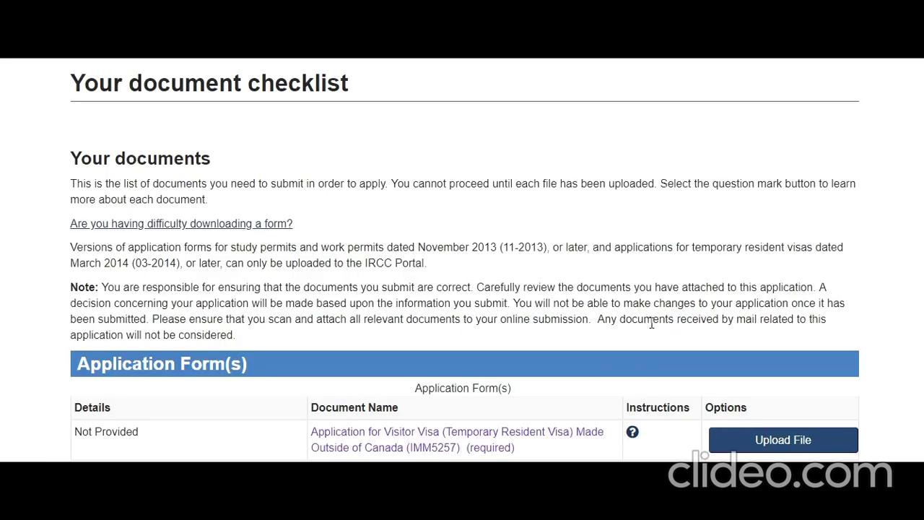
scroll(648, 322, "down", 3)
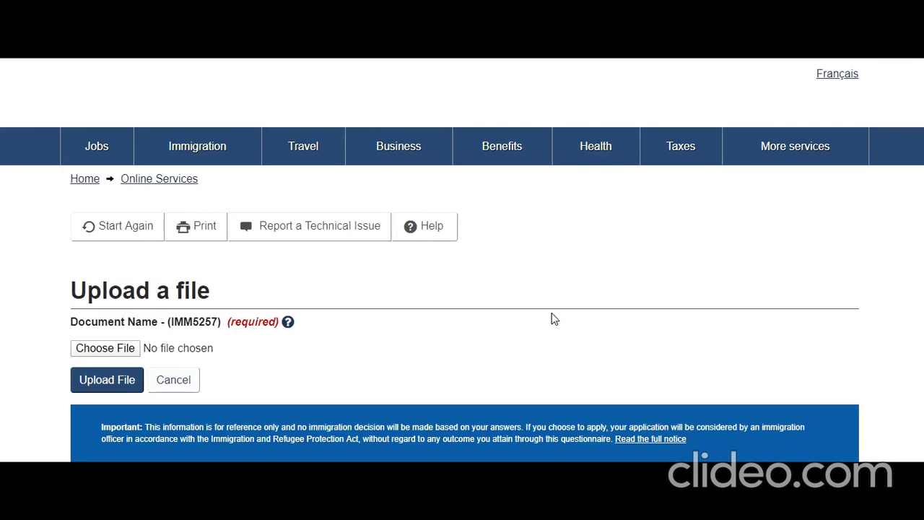
Select imm5257e.pdf as the file for the IMM5257 form upload.
left_click(122, 351)
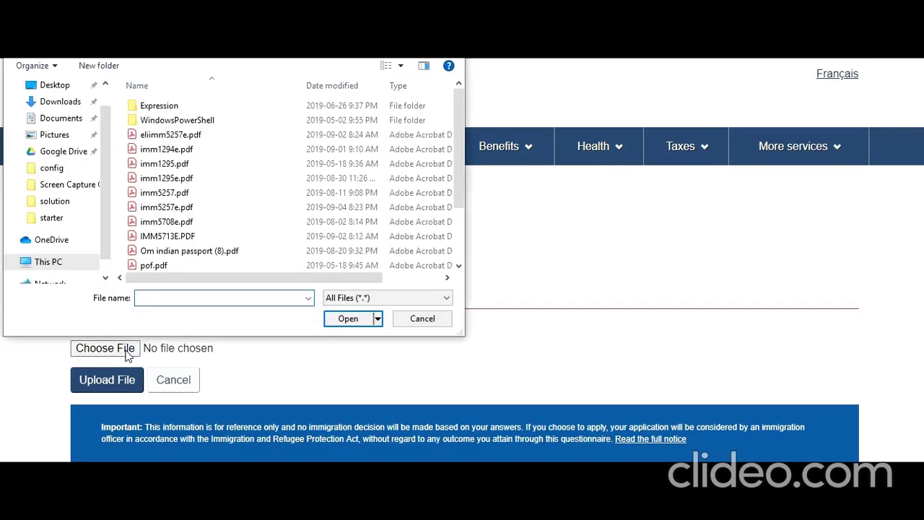
left_click(199, 208)
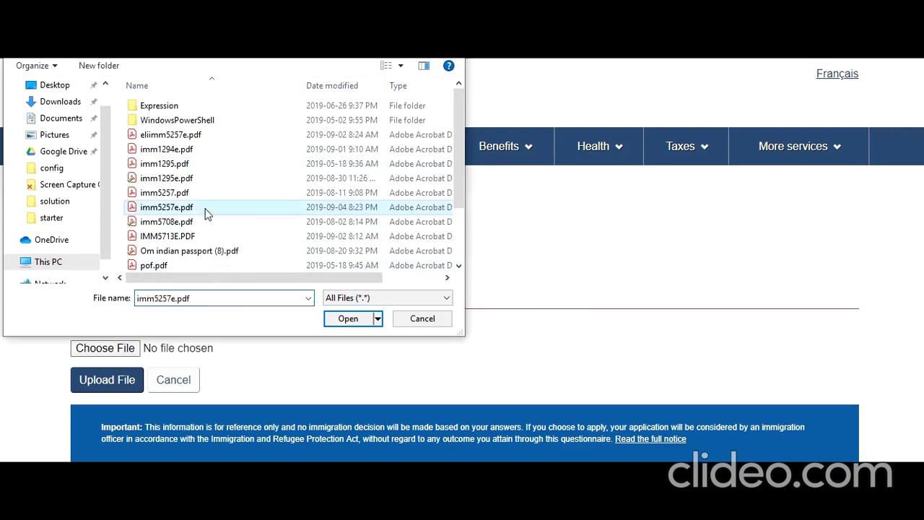
left_click(348, 318)
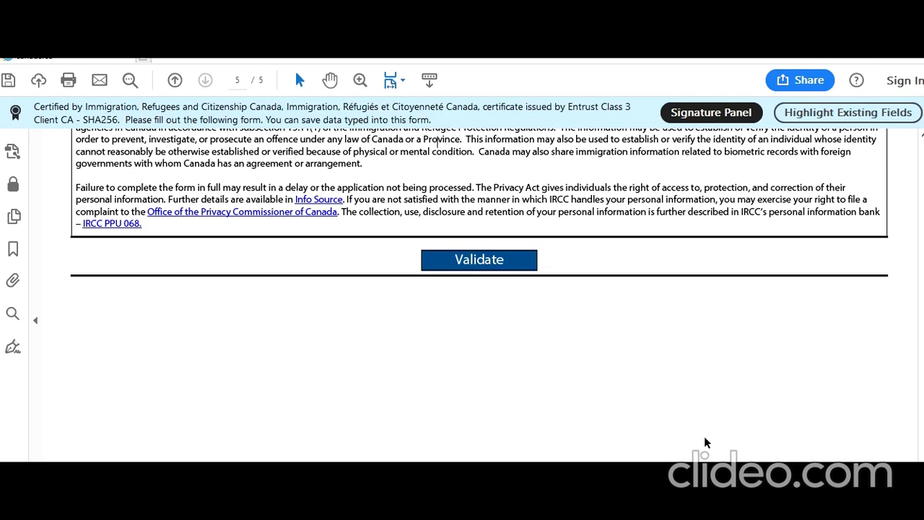
Validate the form, dismiss the success message, and scroll back up through the pages.
left_click(491, 265)
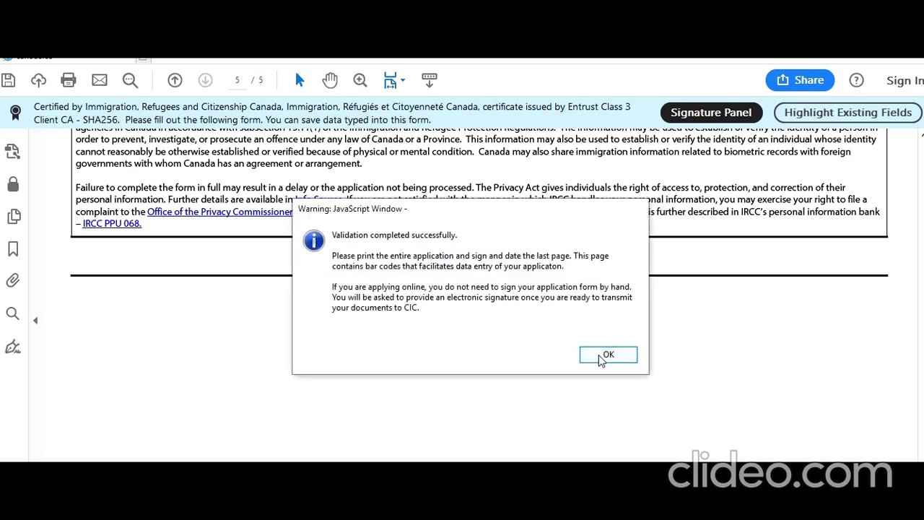
left_click(598, 355)
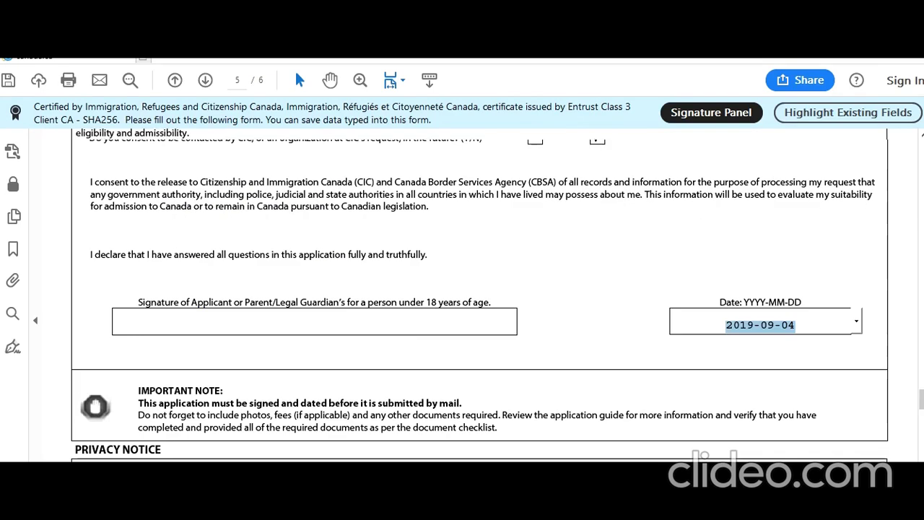
scroll(570, 331, "up", 15)
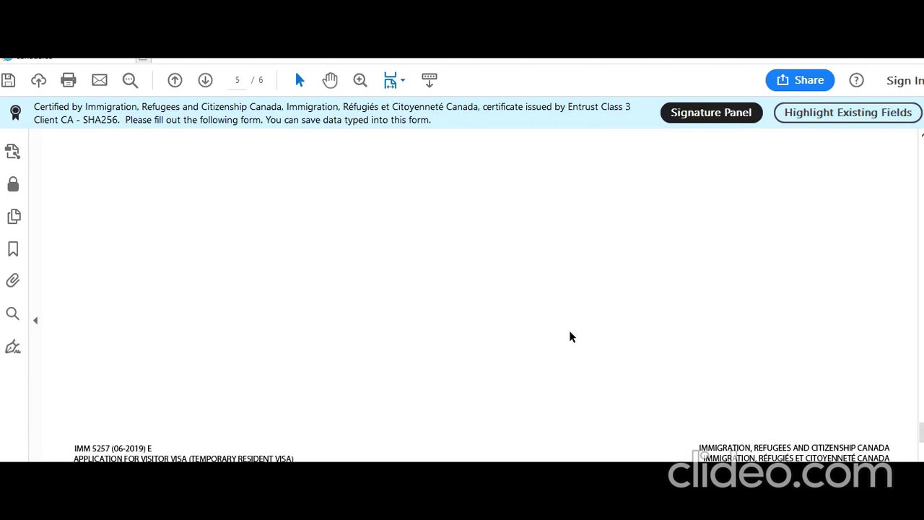
scroll(570, 331, "up", 15)
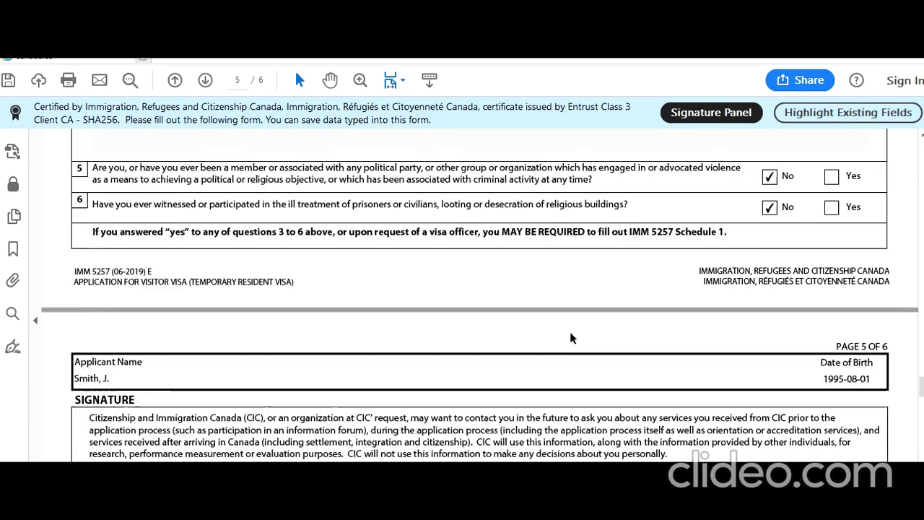
scroll(570, 333, "up", 15)
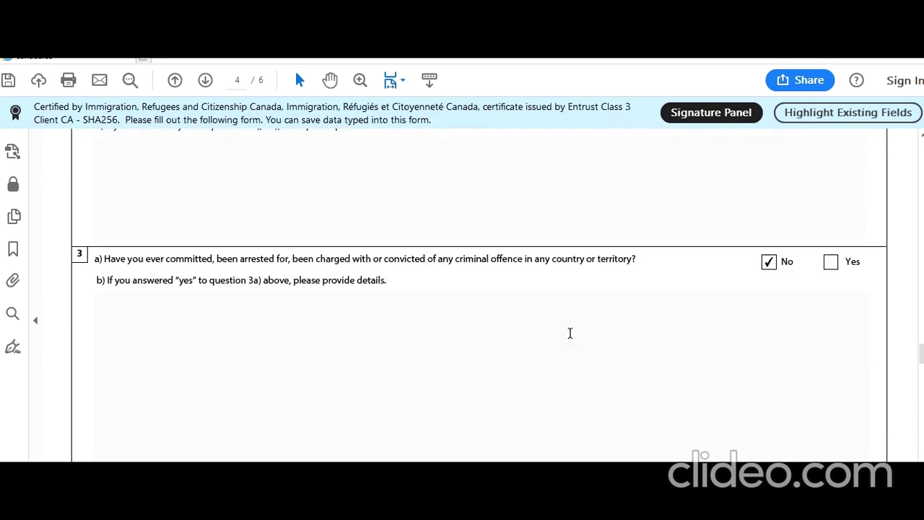
scroll(569, 333, "up", 10)
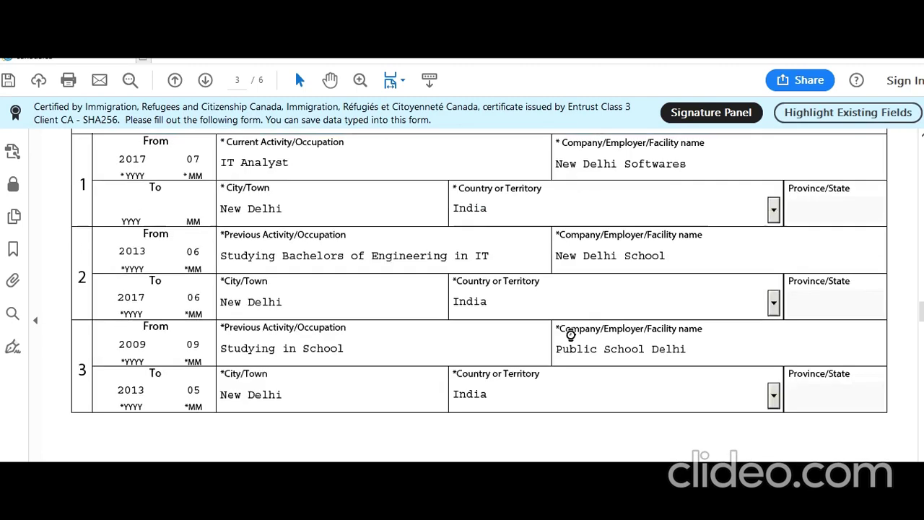
scroll(570, 333, "up", 3)
scroll(570, 333, "up", 3)
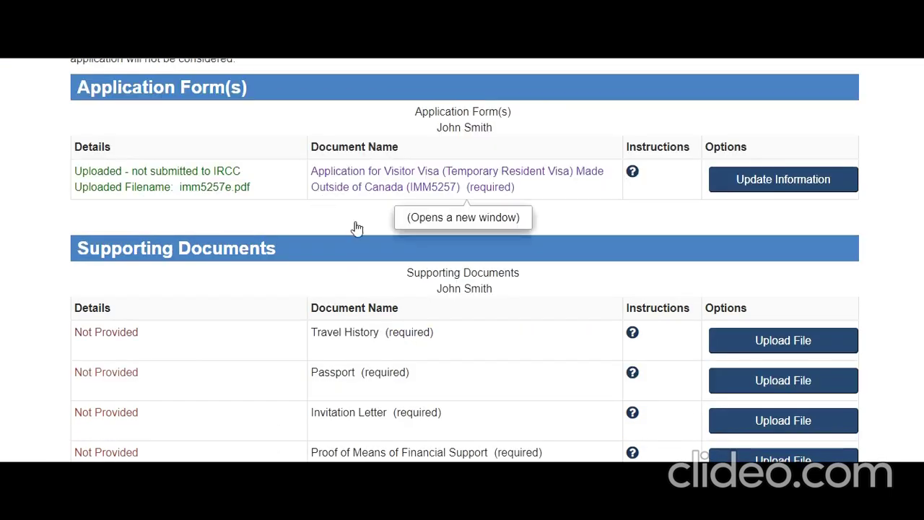
scroll(367, 272, "down", 1)
scroll(367, 273, "down", 1)
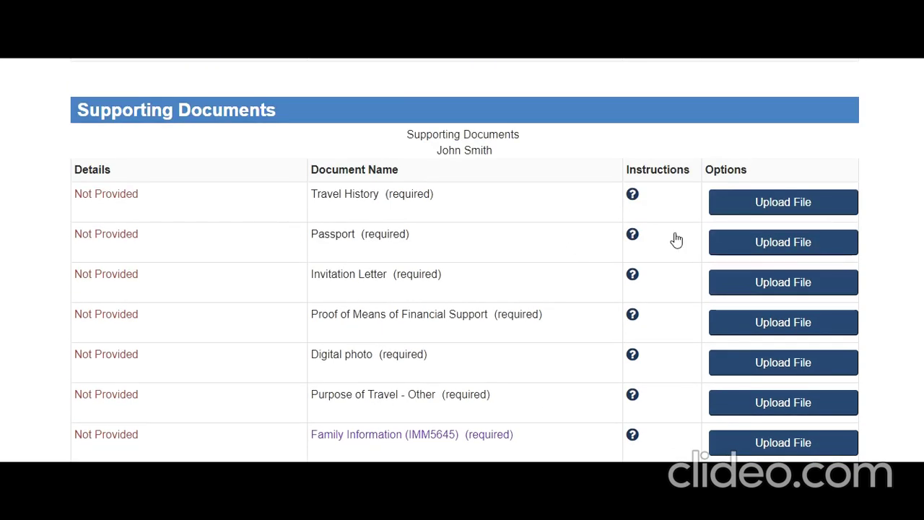
left_click(633, 197)
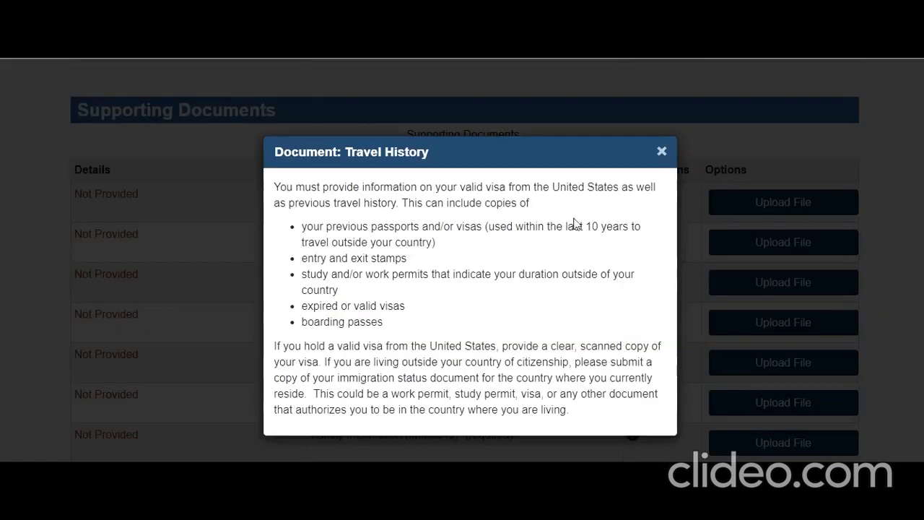
left_click_drag(317, 190, 439, 202)
left_click_drag(440, 201, 614, 189)
left_click_drag(304, 202, 460, 203)
left_click_drag(326, 227, 448, 229)
left_click_drag(363, 243, 406, 244)
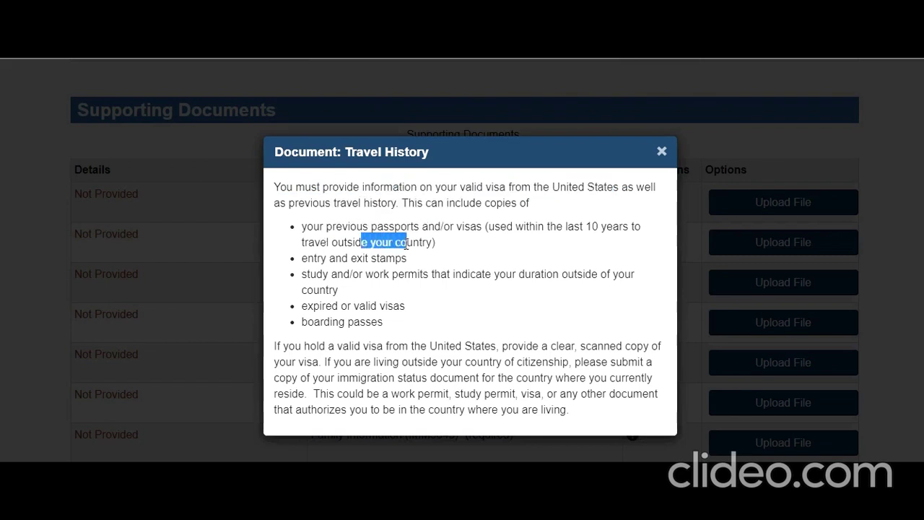
left_click_drag(330, 259, 389, 265)
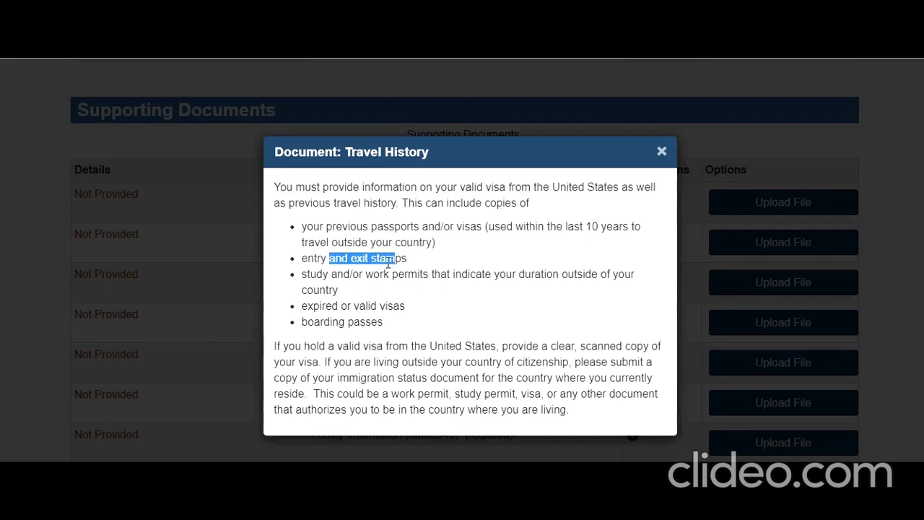
left_click(337, 282)
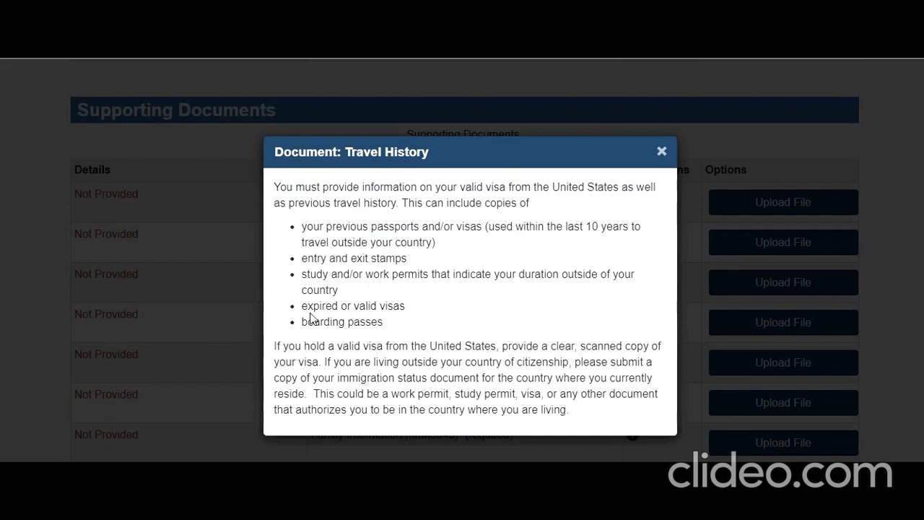
left_click_drag(313, 306, 388, 308)
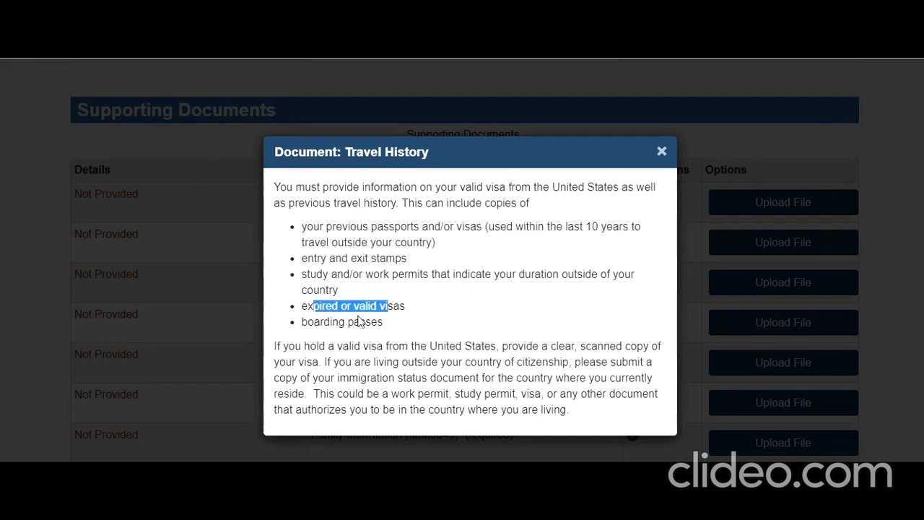
left_click_drag(337, 322, 401, 329)
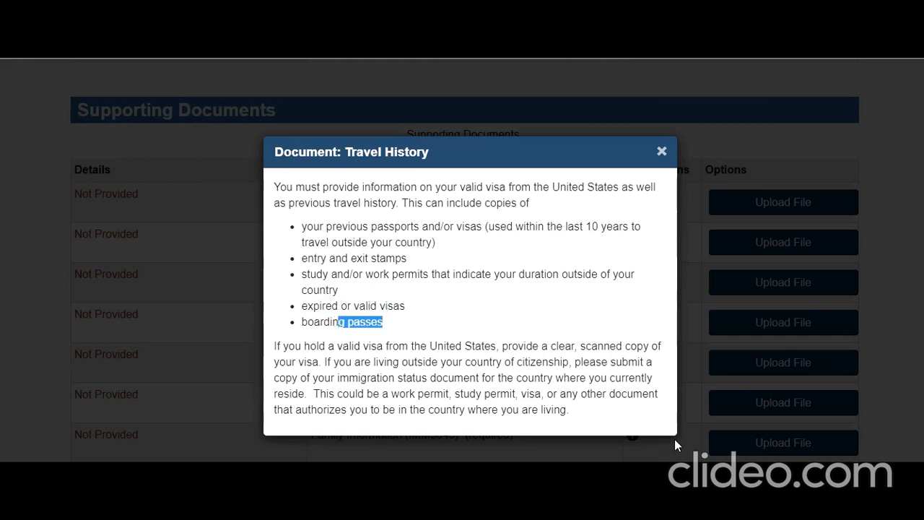
left_click_drag(287, 346, 568, 411)
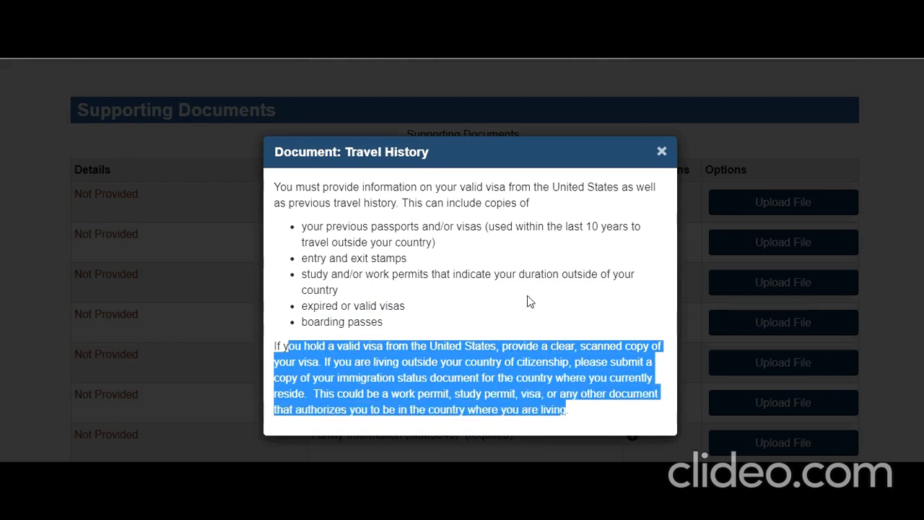
left_click(662, 153)
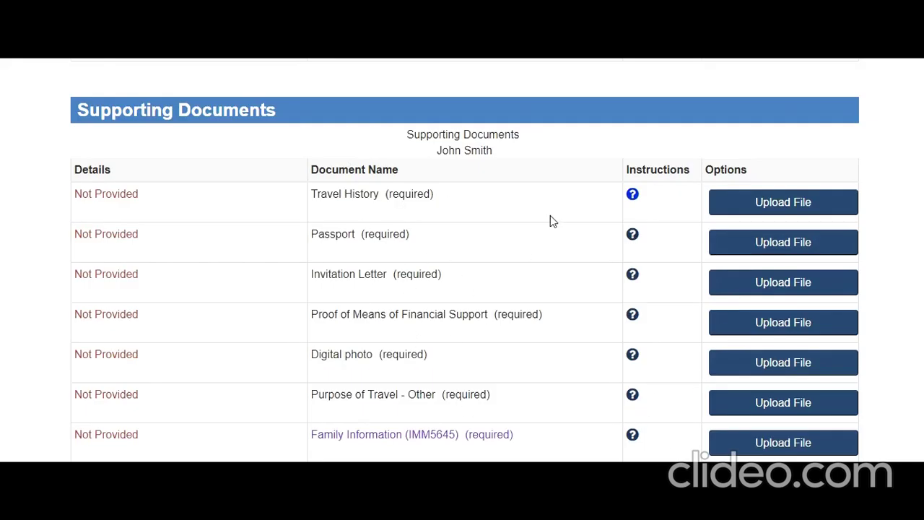
left_click(633, 195)
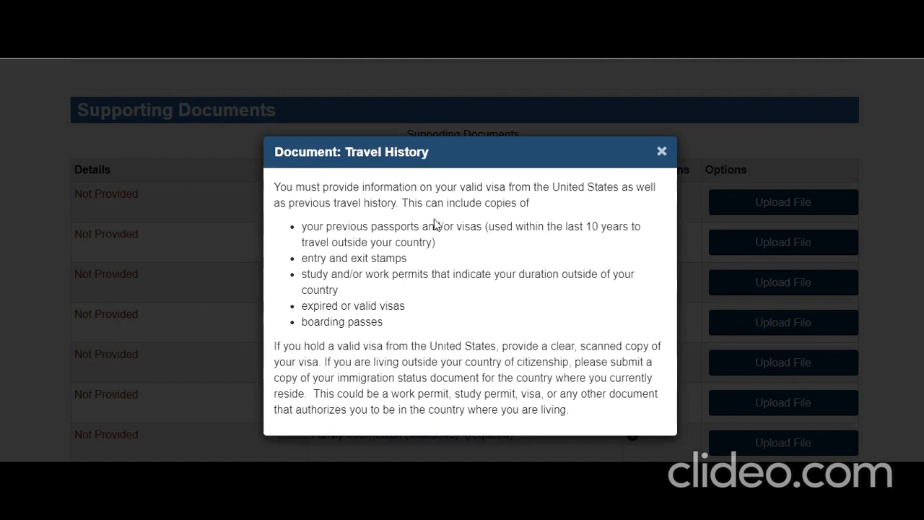
left_click(679, 181)
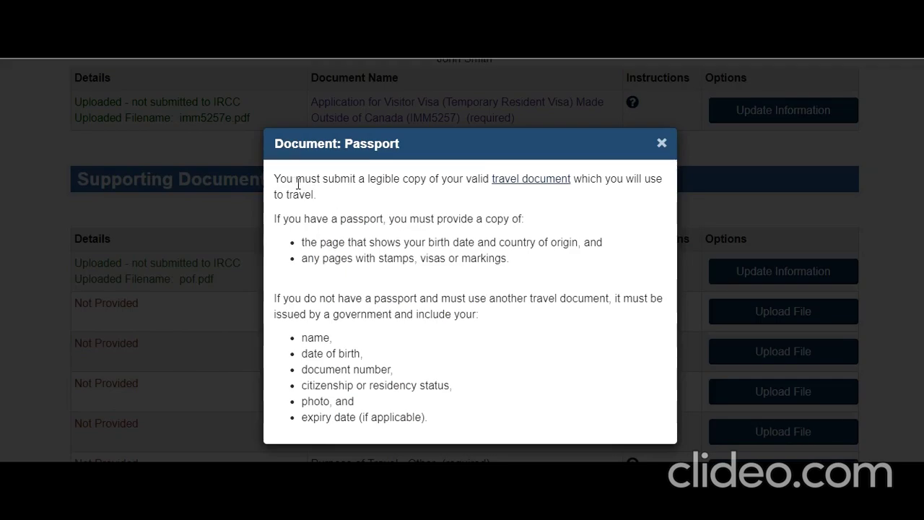
Review the passport copy requirements, then close them.
left_click_drag(298, 183, 497, 273)
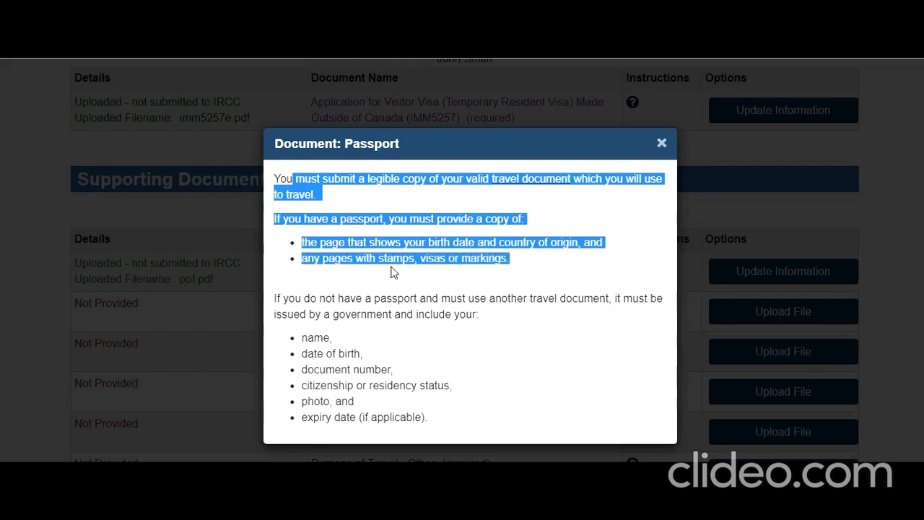
left_click(662, 143)
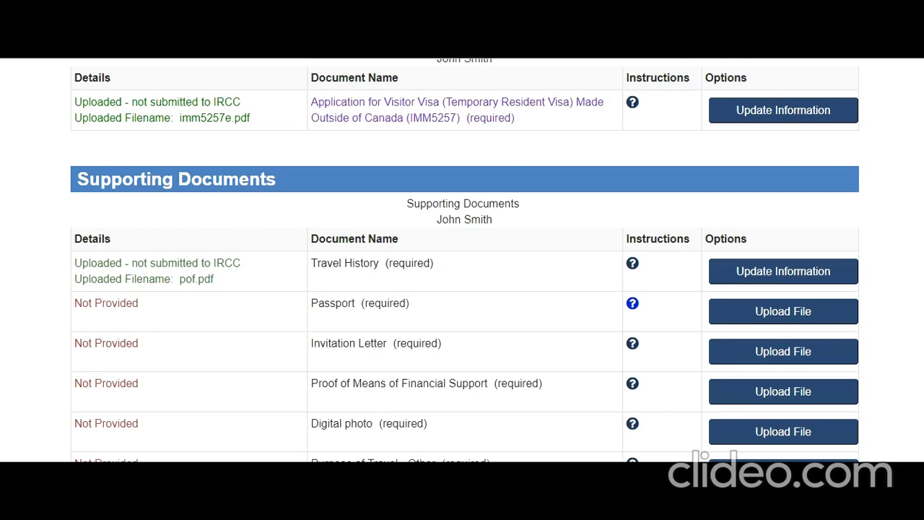
scroll(556, 428, "down", 1)
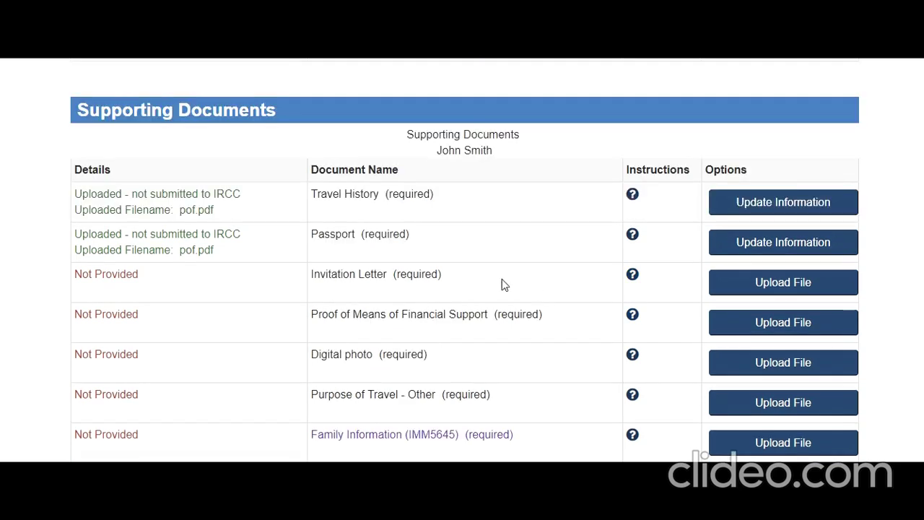
Display the Invitation Letter requirements and highlight their full text.
left_click(633, 276)
left_click_drag(325, 165, 479, 204)
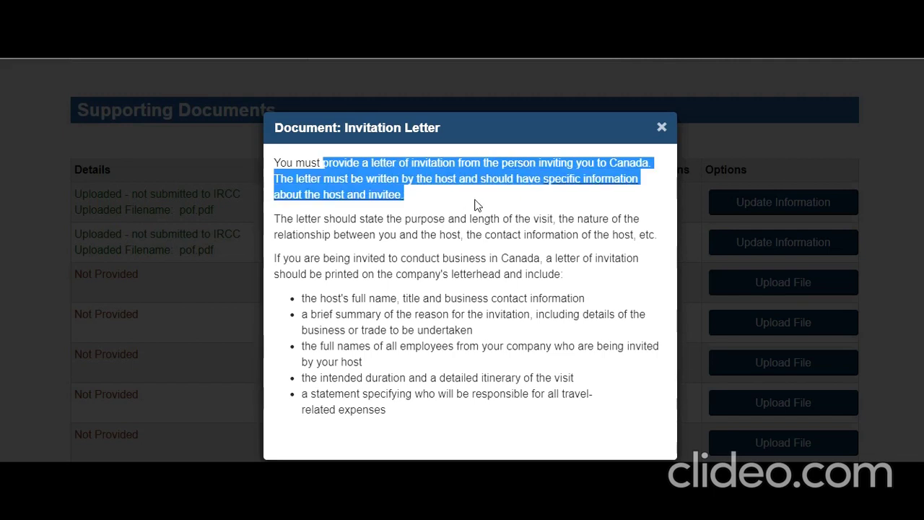
left_click(418, 244)
left_click_drag(279, 161, 399, 407)
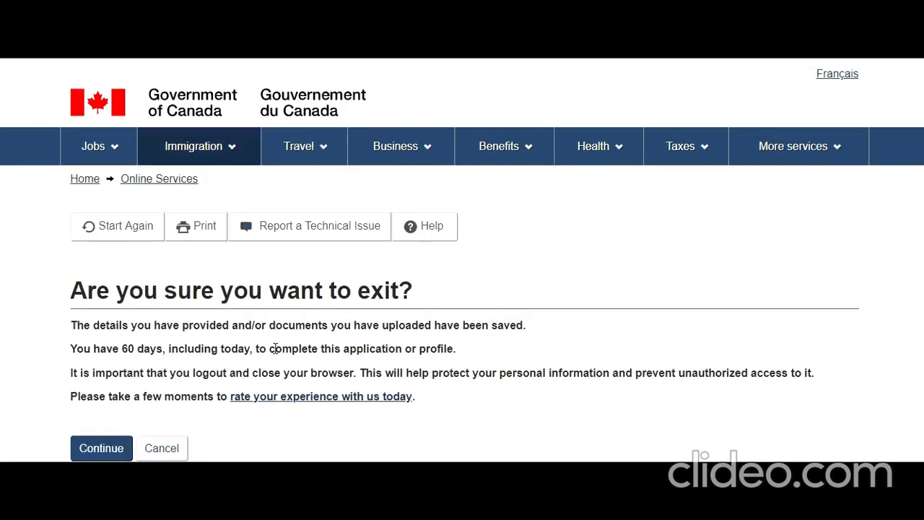
Cancel the exit and return to the document checklist.
left_click(186, 448)
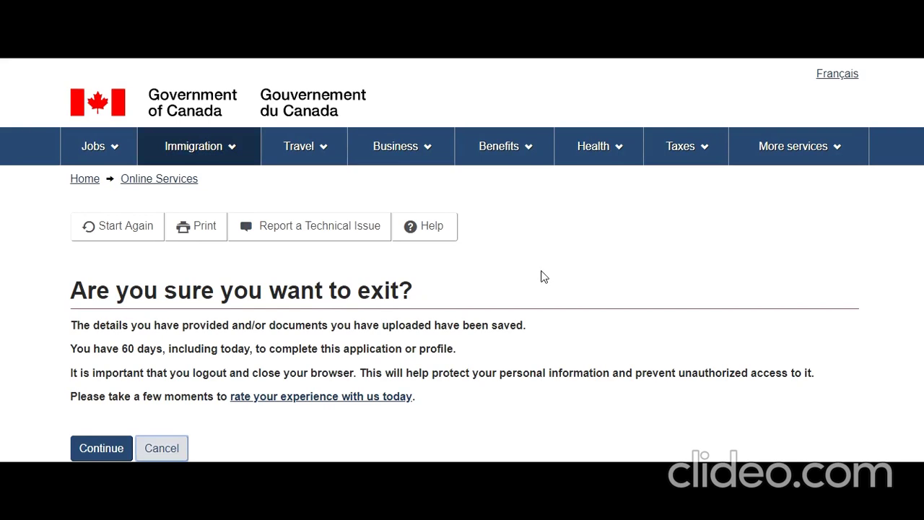
scroll(660, 336, "down", 4)
scroll(662, 334, "down", 5)
scroll(687, 330, "up", 2)
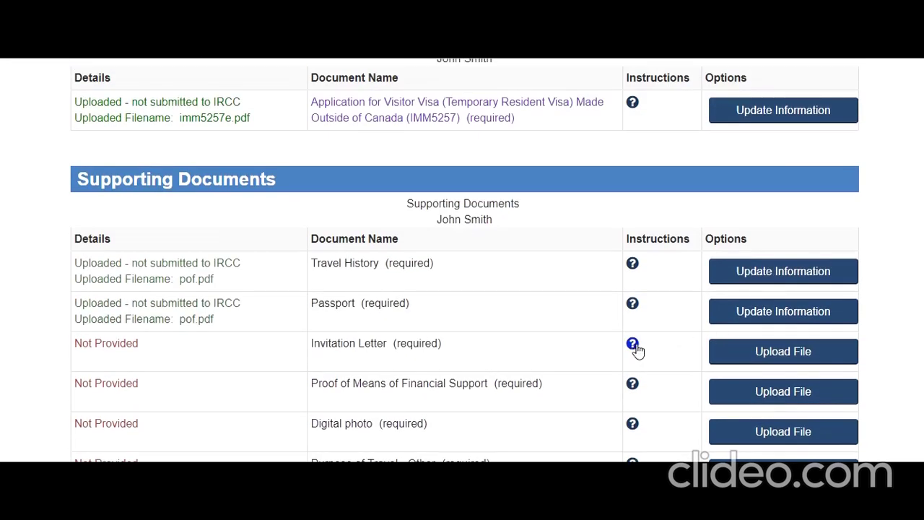
Read the Invitation Letter instructions, highlighting the first two paragraphs, then close them.
left_click(635, 346)
left_click_drag(323, 220, 567, 280)
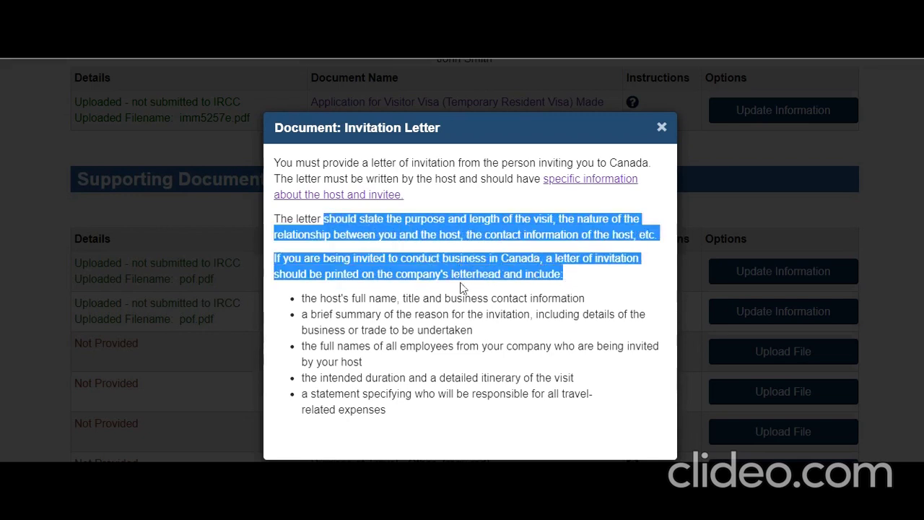
left_click(586, 234)
left_click_drag(280, 160, 659, 243)
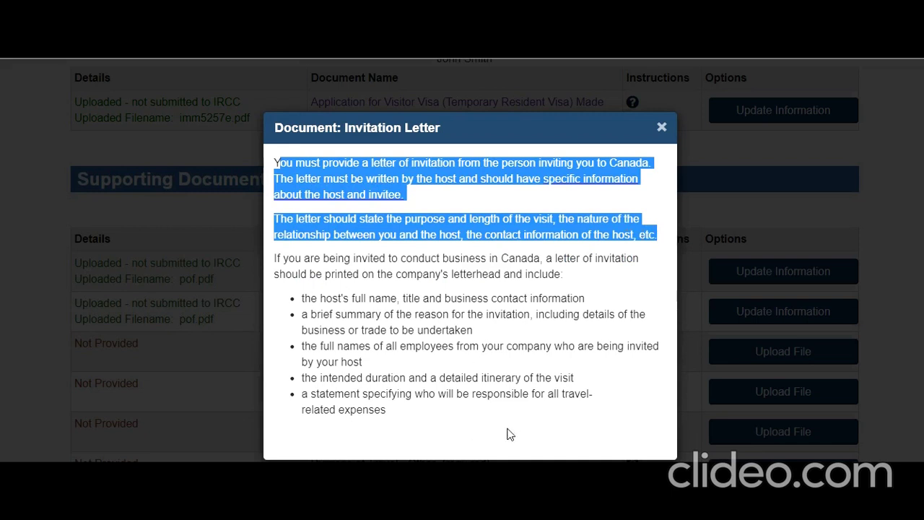
left_click(662, 127)
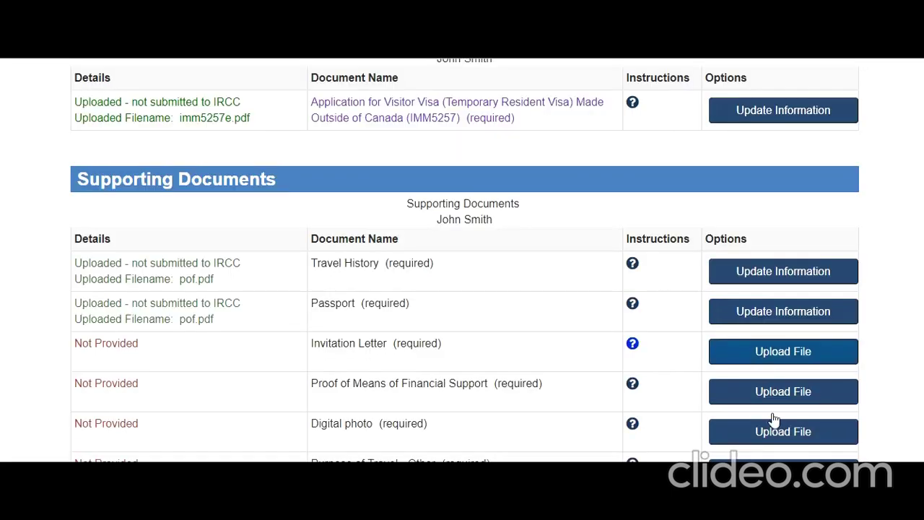
scroll(535, 340, "down", 10)
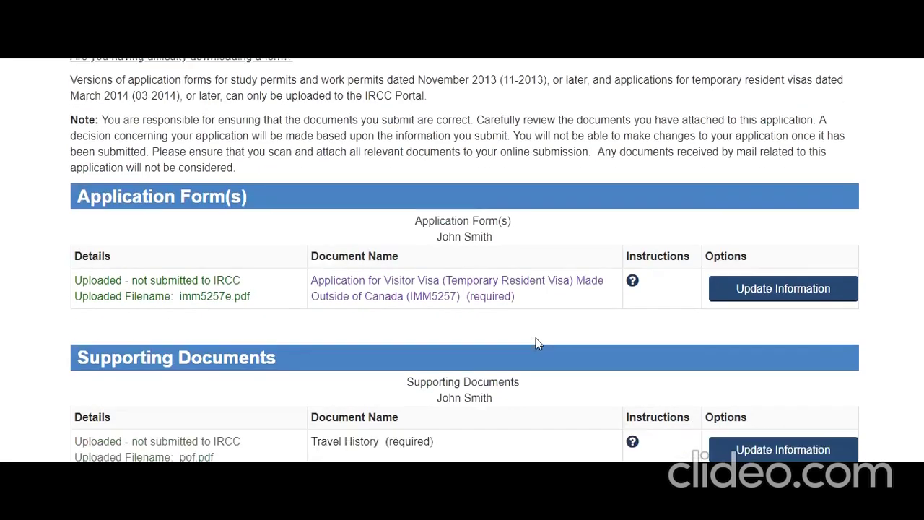
scroll(536, 339, "up", 1)
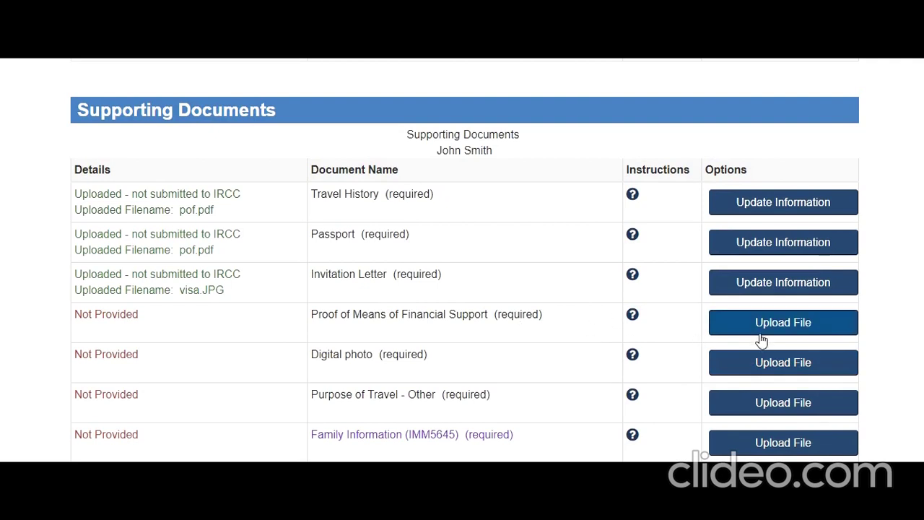
left_click(632, 315)
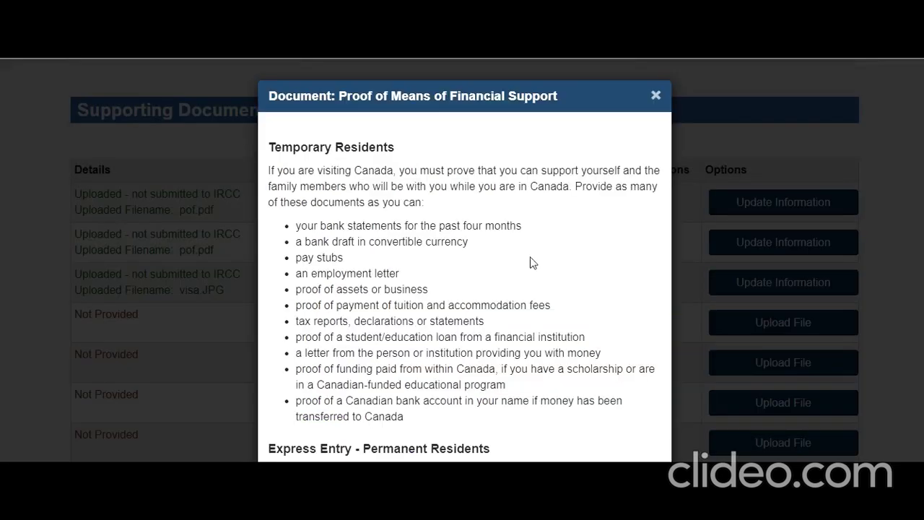
scroll(302, 190, "down", 3)
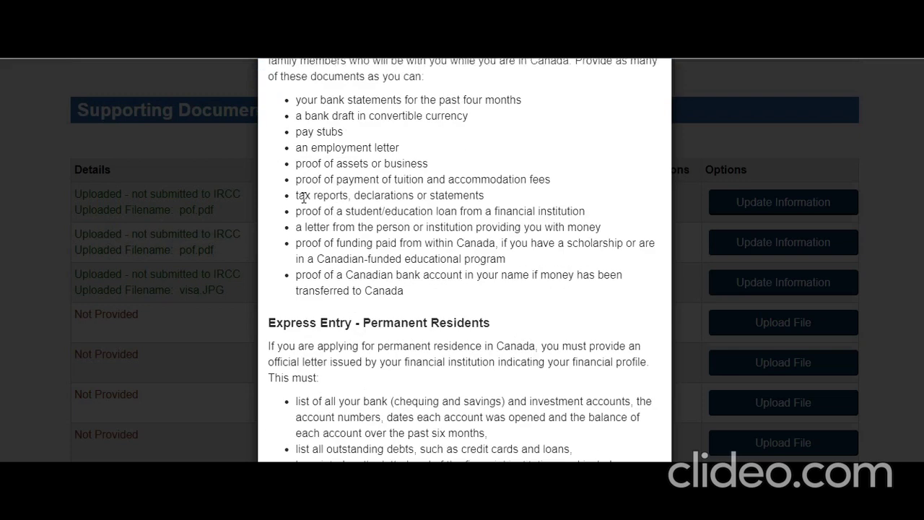
scroll(319, 197, "up", 3)
left_click_drag(273, 170, 434, 208)
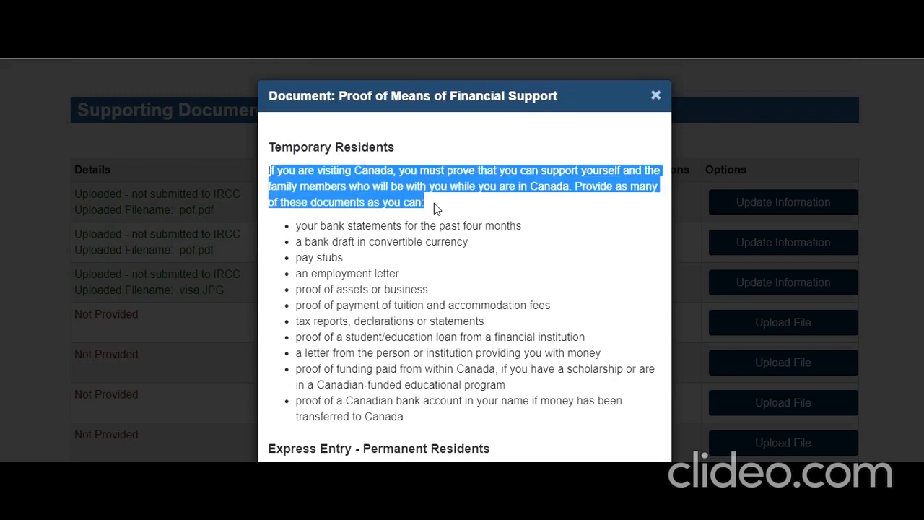
left_click_drag(300, 226, 361, 369)
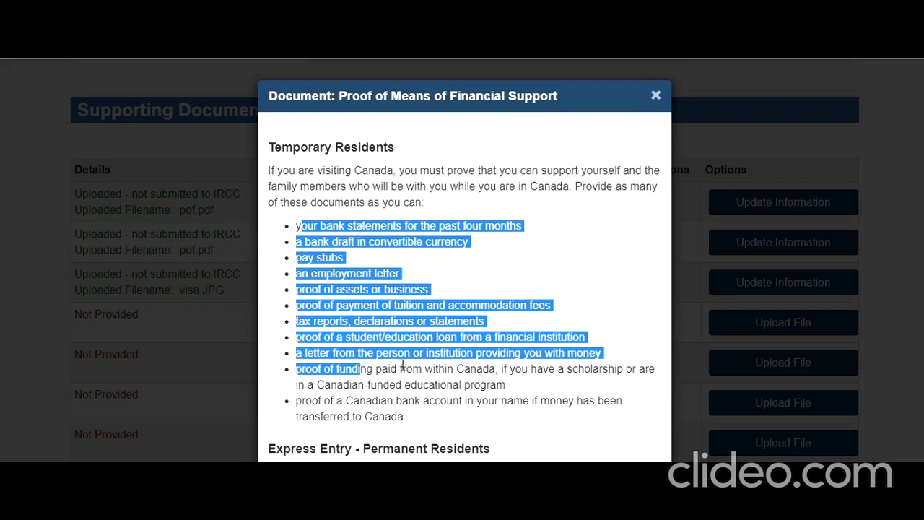
left_click(402, 365)
left_click_drag(324, 369, 507, 388)
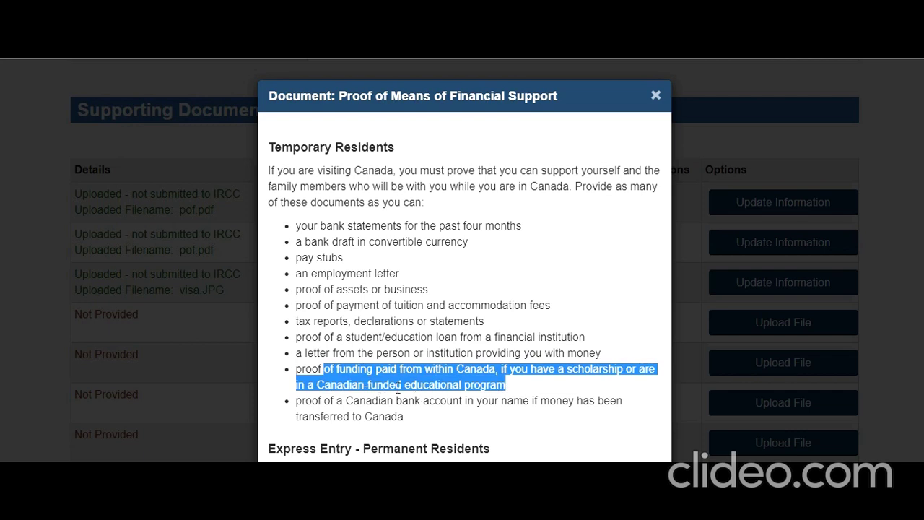
left_click_drag(301, 403, 406, 419)
left_click(342, 326)
left_click_drag(299, 226, 417, 384)
left_click(404, 406)
left_click_drag(424, 417, 289, 172)
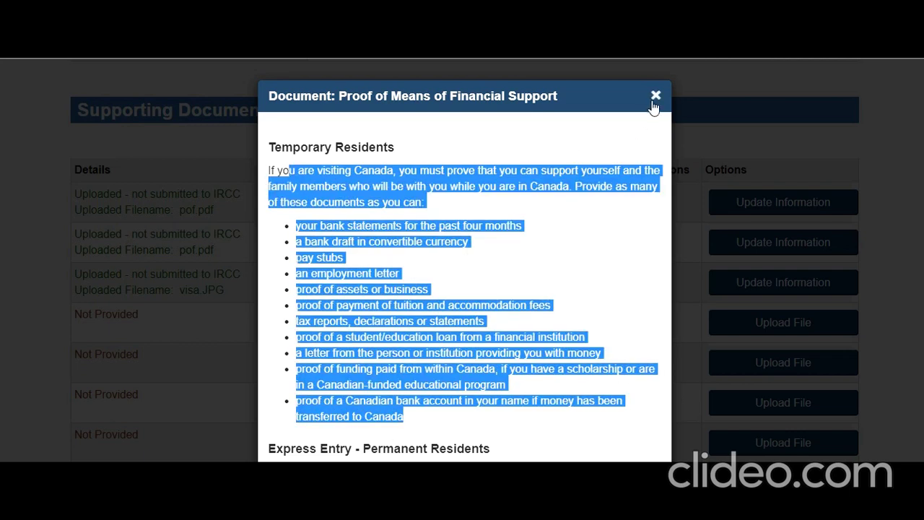
left_click(655, 98)
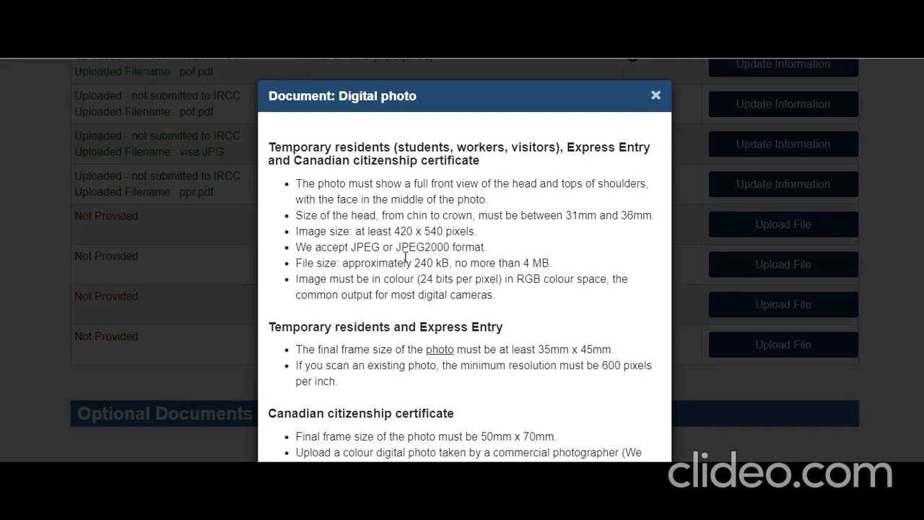
Review the Digital photo requirements list, then close the photo help panel.
scroll(397, 261, "down", 1)
scroll(397, 262, "up", 2)
left_click_drag(300, 185, 488, 302)
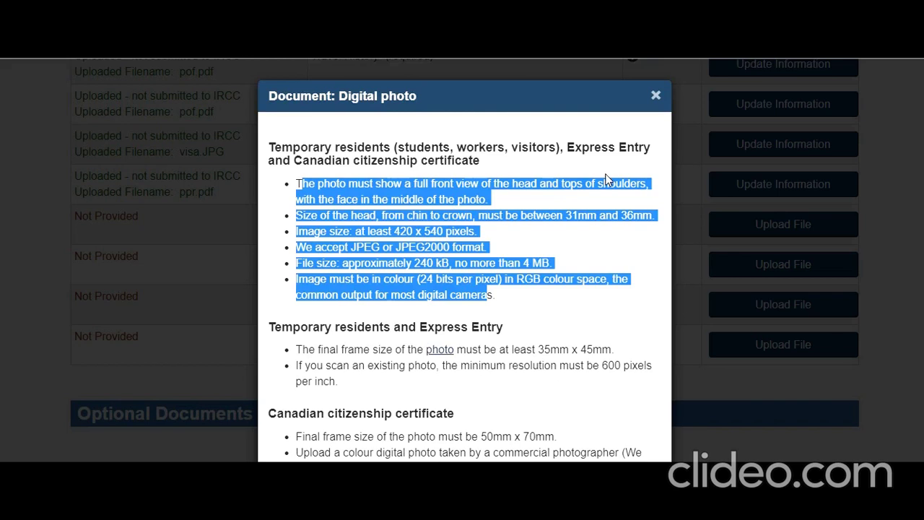
left_click(656, 97)
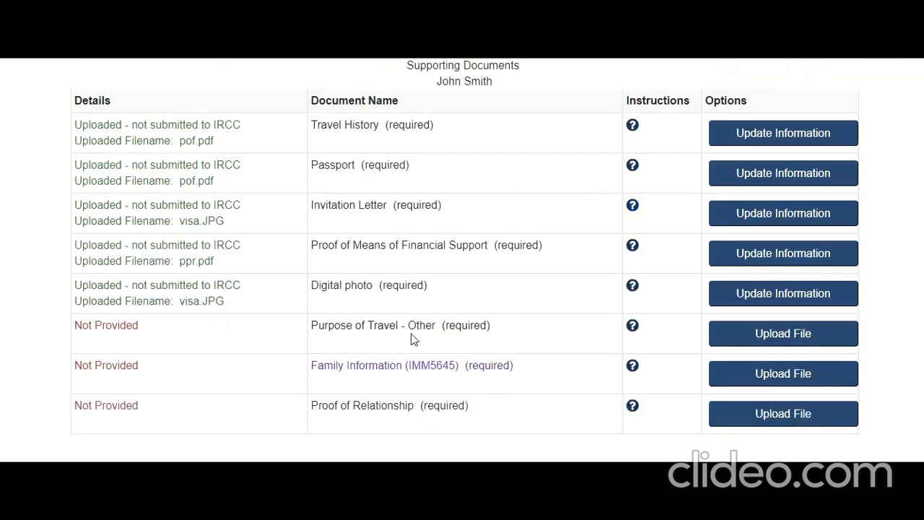
Read the Purpose of Travel - Other help: flight ticket, itinerary, medical appointment examples.
left_click(632, 327)
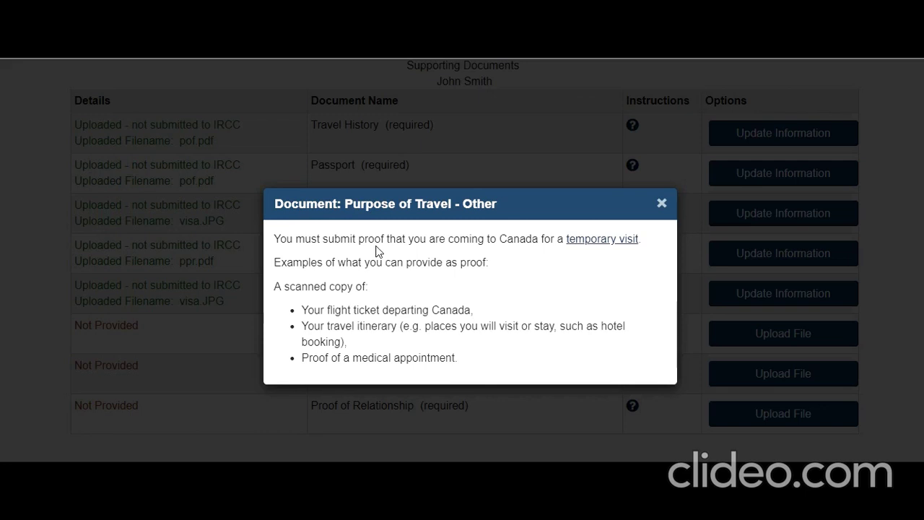
left_click_drag(335, 241, 515, 245)
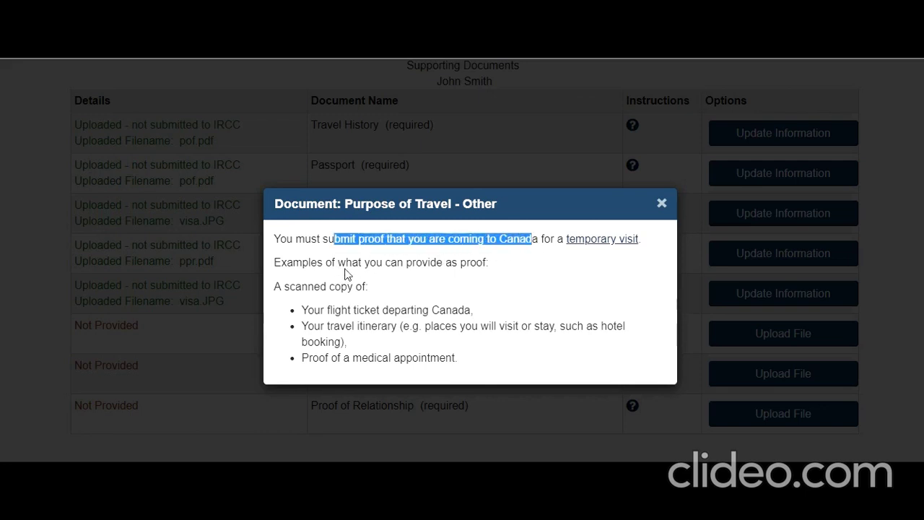
left_click(341, 311)
left_click_drag(341, 311, 433, 311)
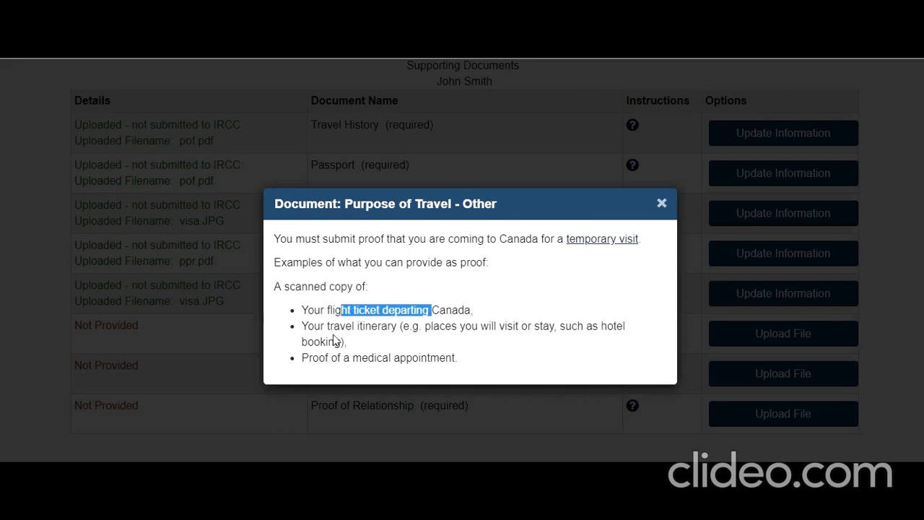
left_click_drag(321, 329, 413, 330)
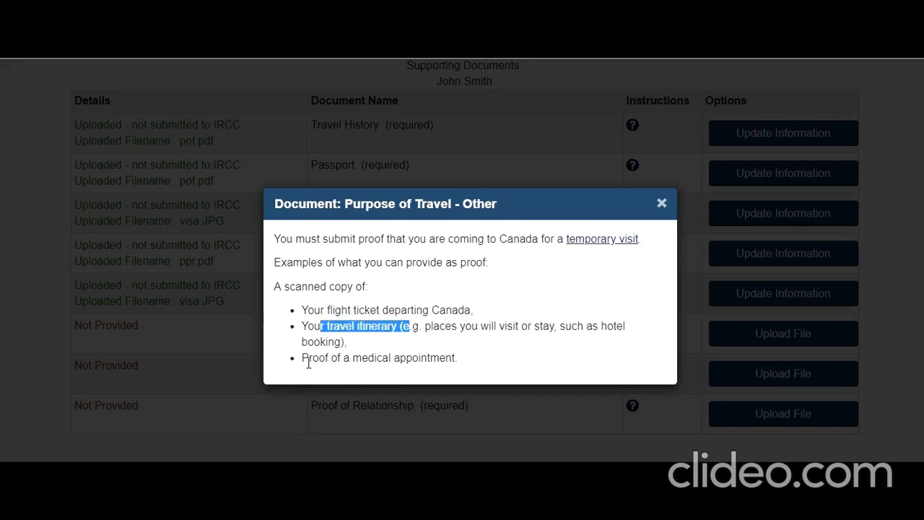
left_click_drag(330, 358, 361, 359)
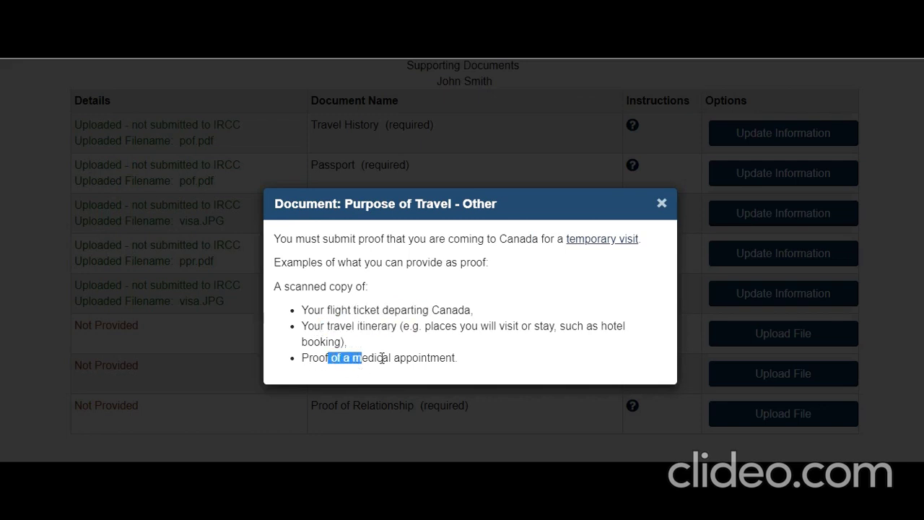
left_click(661, 207)
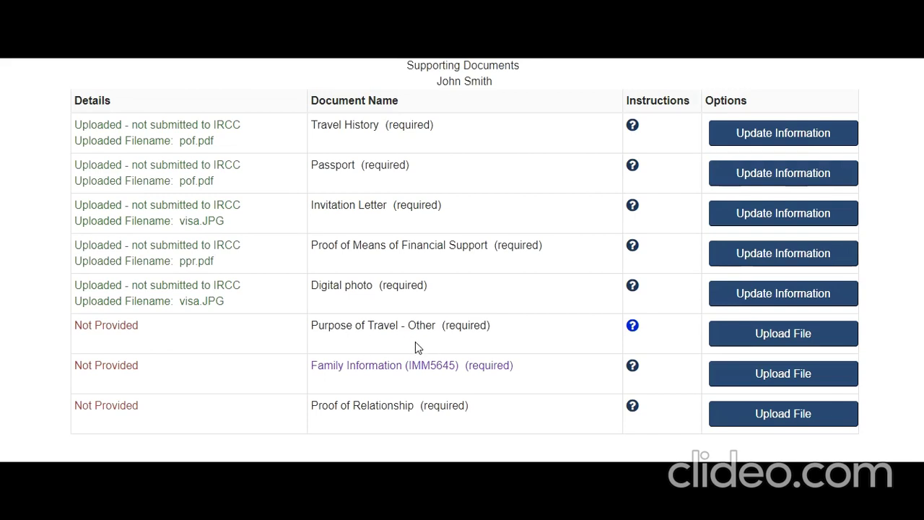
Reopen the Purpose of Travel - Other help, re-check the proof requirements and close it.
left_click(633, 326)
left_click_drag(329, 312, 460, 312)
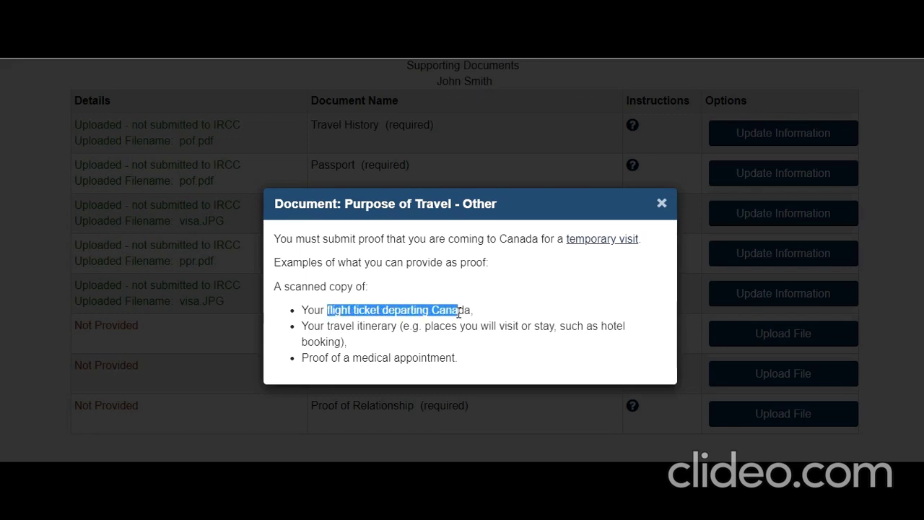
left_click(327, 305)
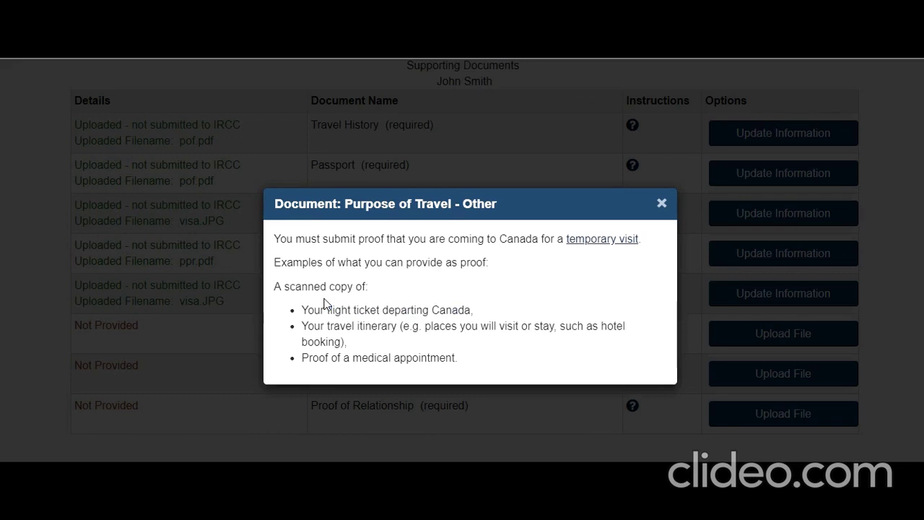
left_click_drag(299, 311, 464, 363)
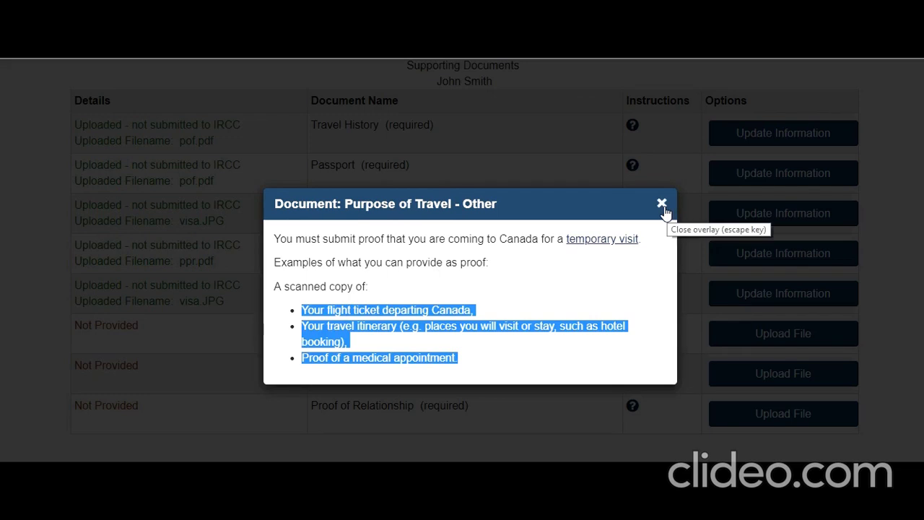
left_click_drag(295, 242, 498, 256)
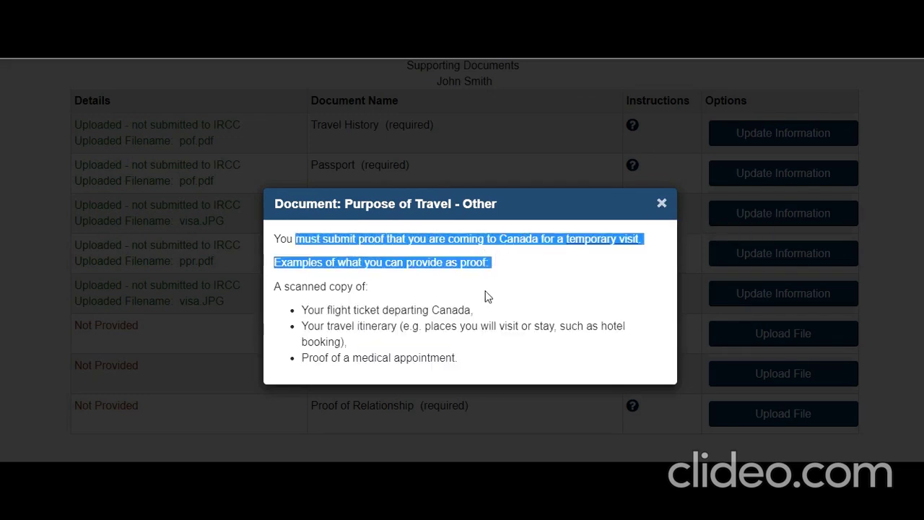
left_click(661, 205)
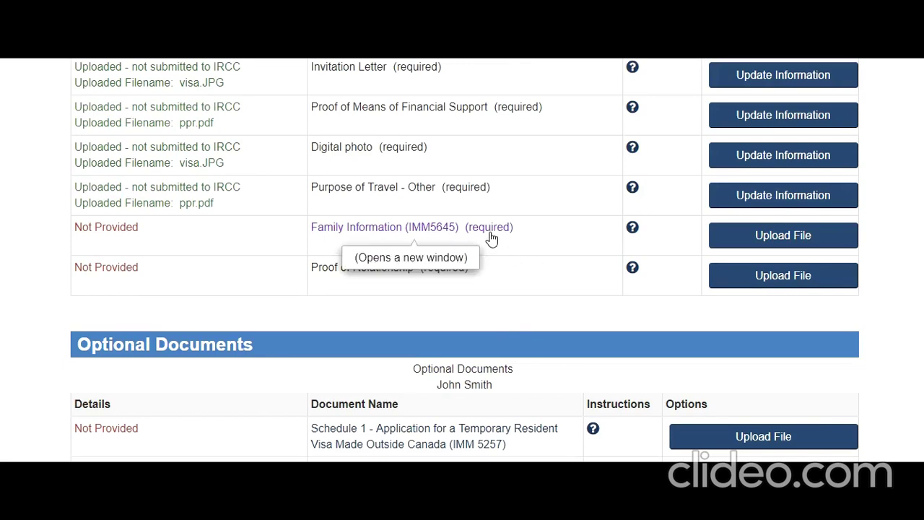
scroll(491, 239, "up", 1)
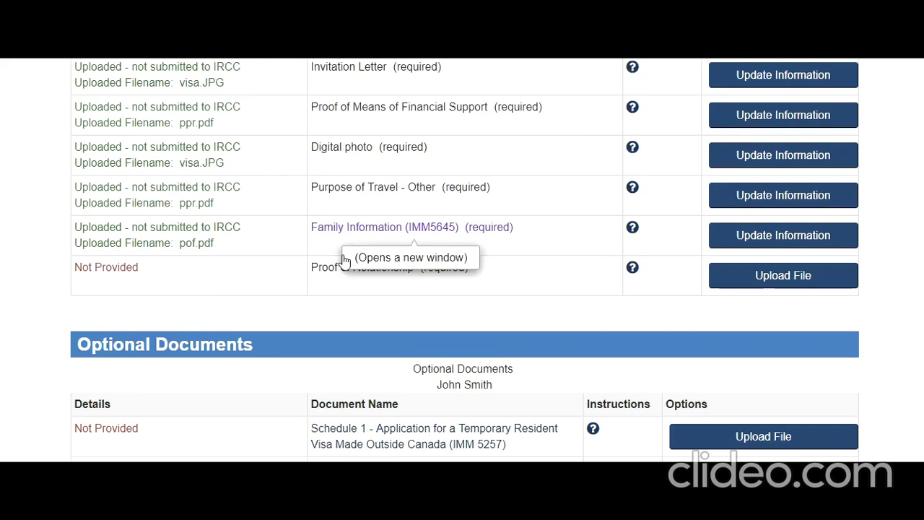
left_click(633, 271)
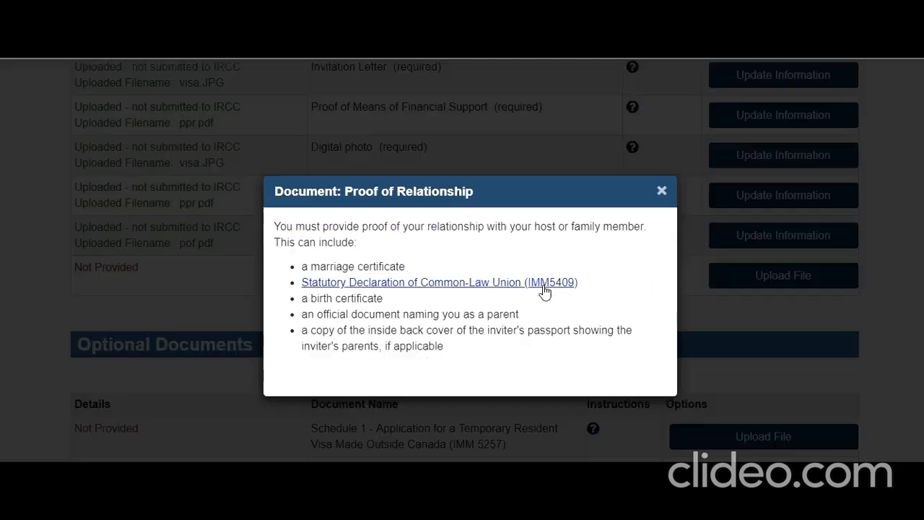
left_click_drag(286, 230, 463, 230)
left_click(369, 261)
left_click_drag(649, 227, 311, 228)
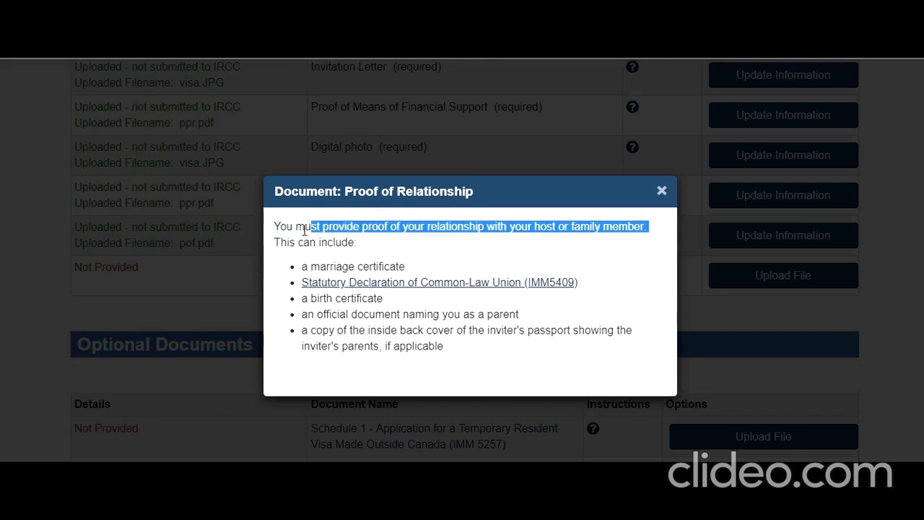
left_click(292, 243)
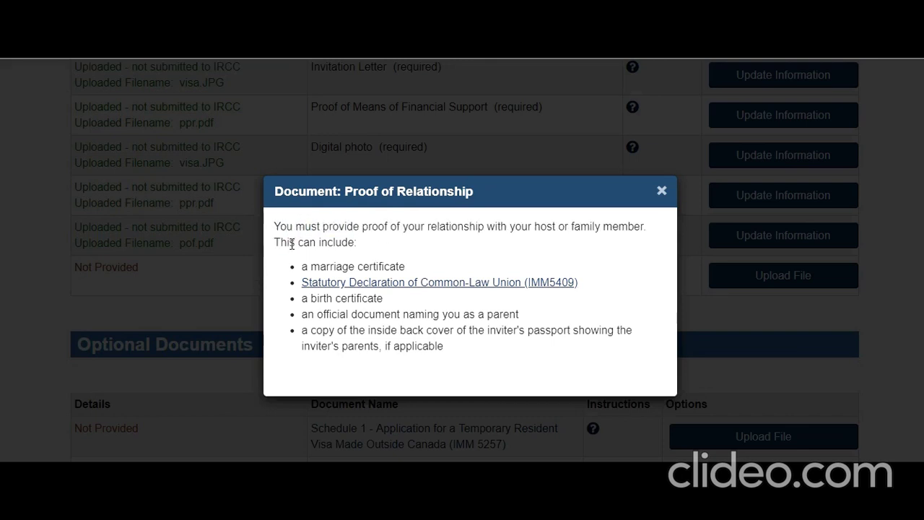
left_click_drag(280, 226, 463, 348)
left_click(281, 240)
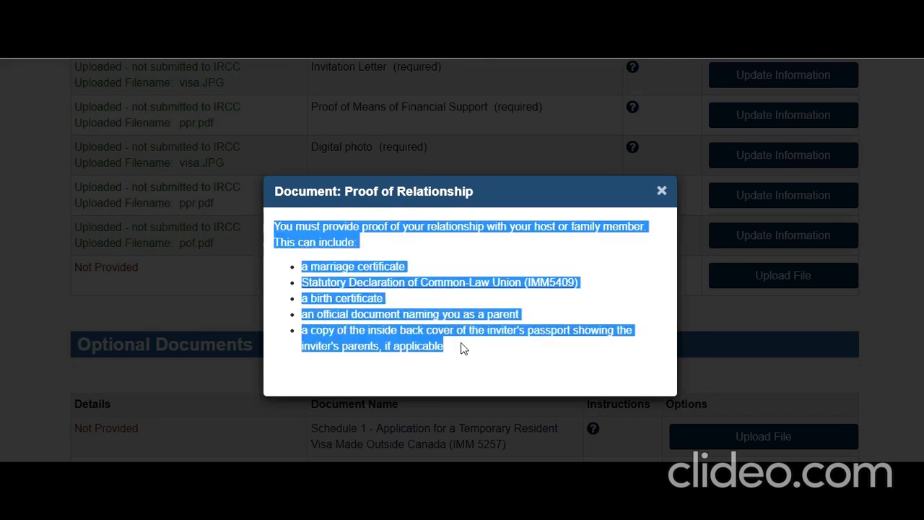
left_click(396, 291)
left_click_drag(406, 267, 310, 264)
left_click_drag(310, 297, 347, 299)
left_click_drag(330, 330, 437, 330)
left_click(417, 346)
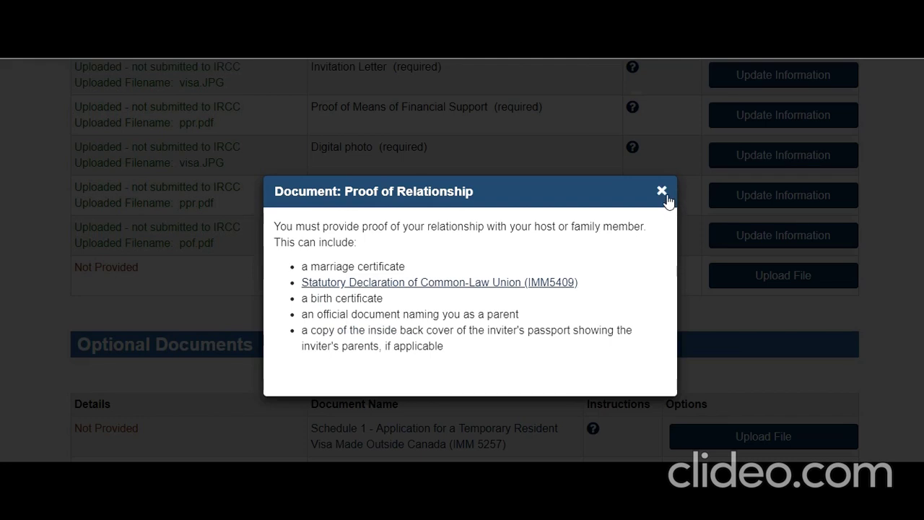
left_click(662, 191)
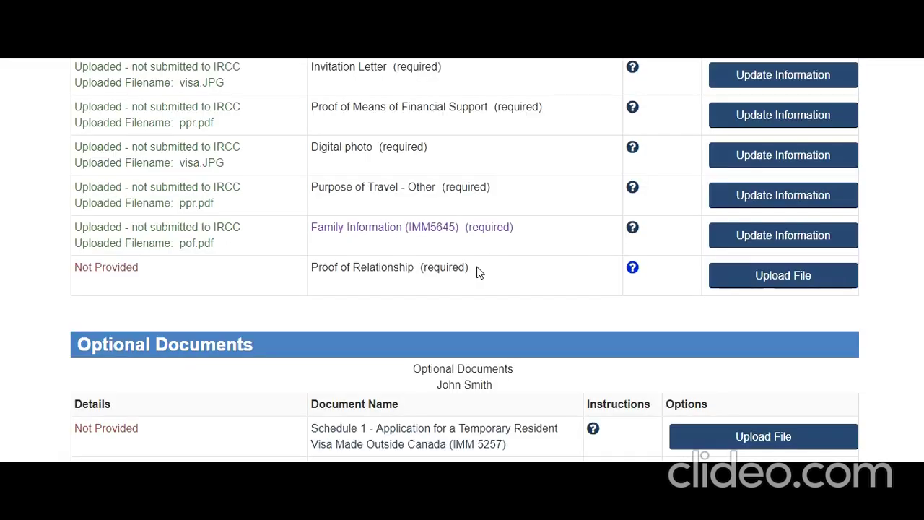
left_click_drag(477, 270, 312, 265)
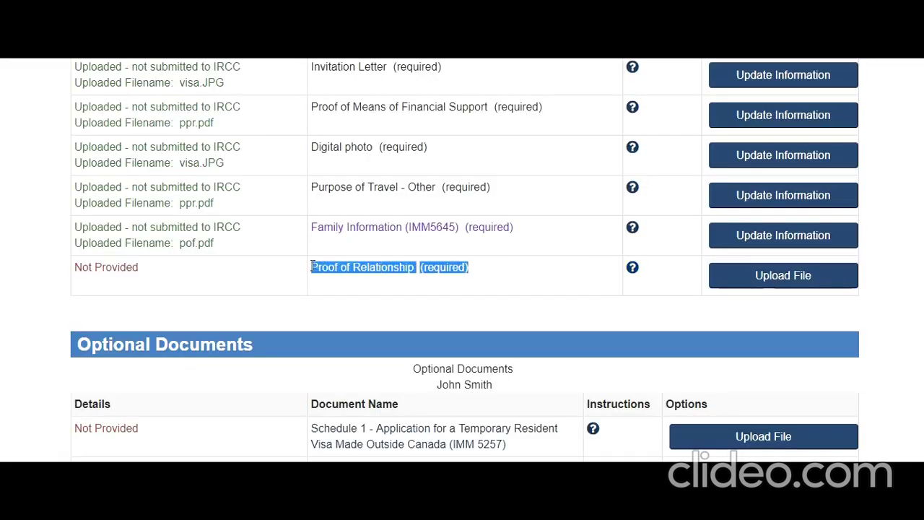
left_click_drag(145, 269, 107, 269)
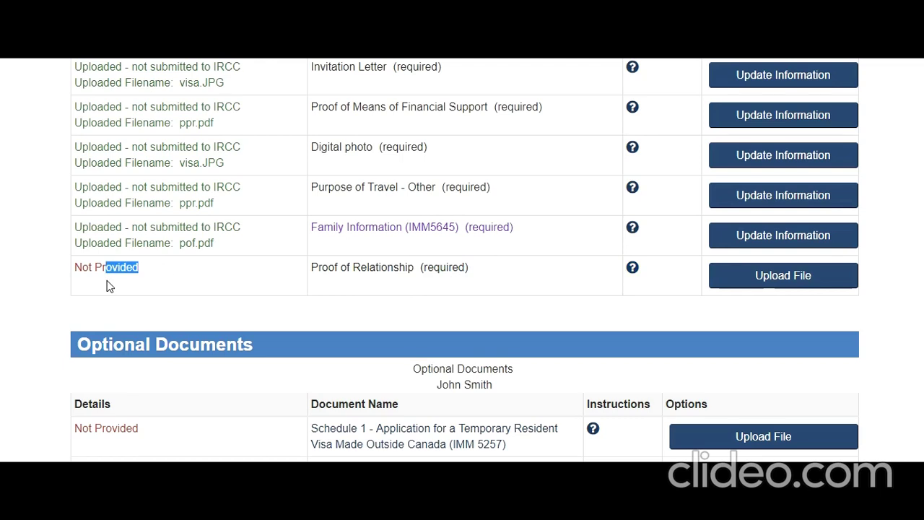
left_click(132, 304)
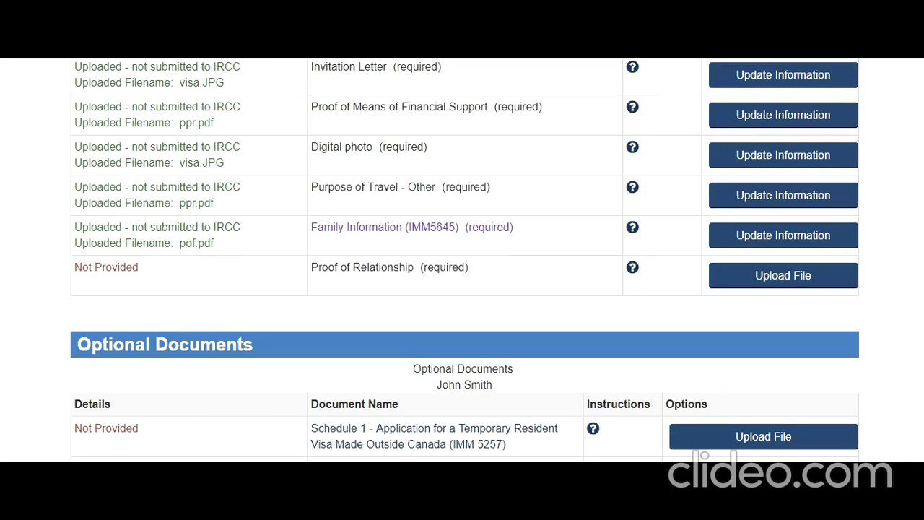
Scroll down past the uploaded documents toward the Optional Documents and Fees sections.
scroll(611, 382, "up", 4)
scroll(611, 382, "down", 6)
scroll(610, 382, "down", 1)
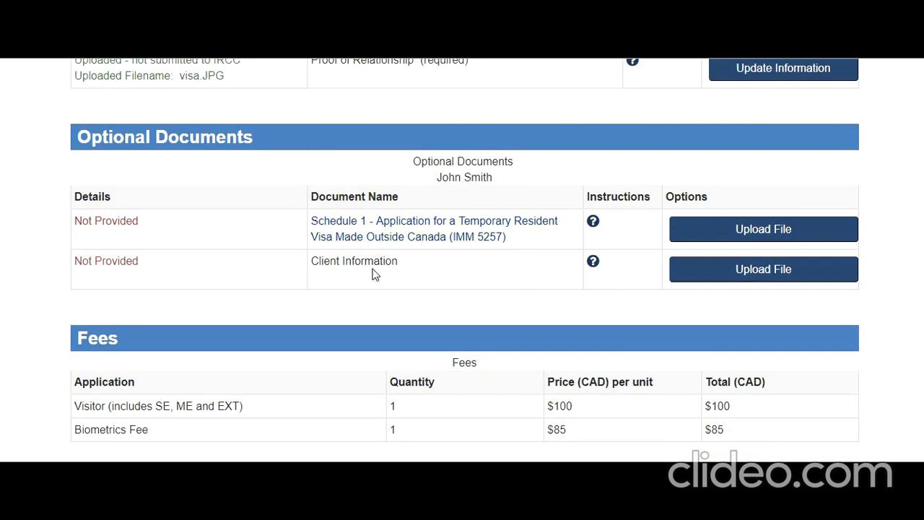
left_click(590, 270)
left_click(662, 246)
scroll(534, 355, "down", 3)
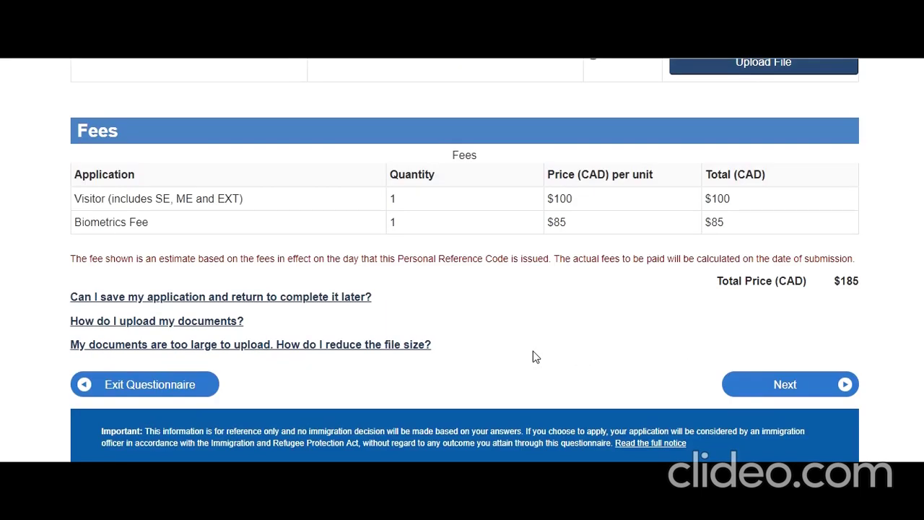
scroll(533, 352, "up", 1)
scroll(533, 352, "up", 1)
scroll(533, 353, "down", 3)
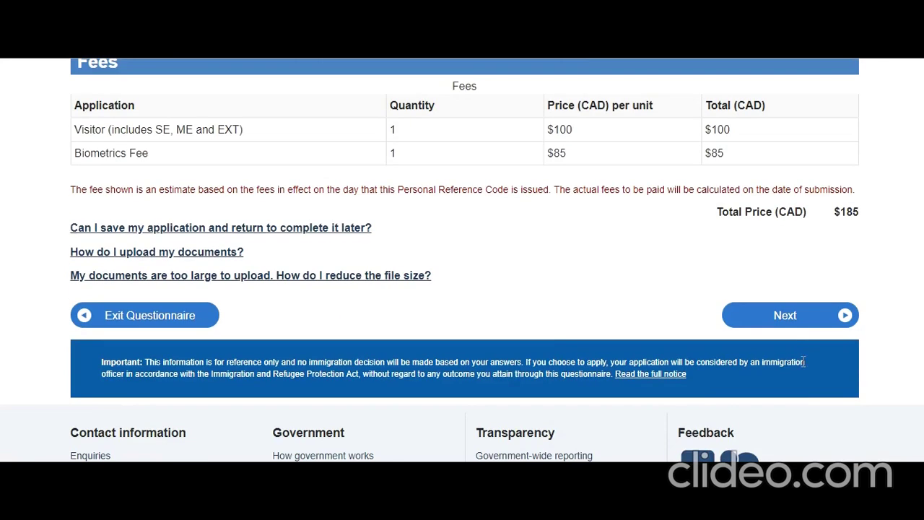
scroll(579, 219, "up", 2)
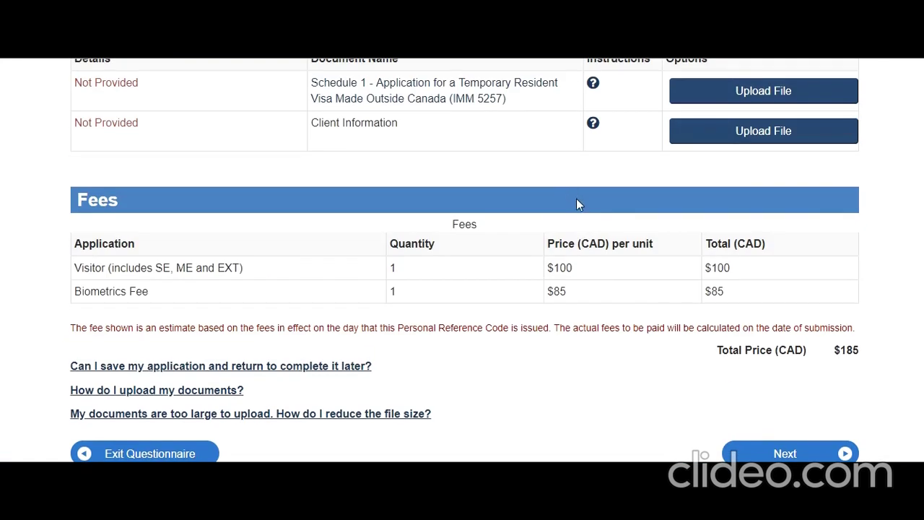
scroll(581, 219, "down", 1)
scroll(581, 219, "up", 3)
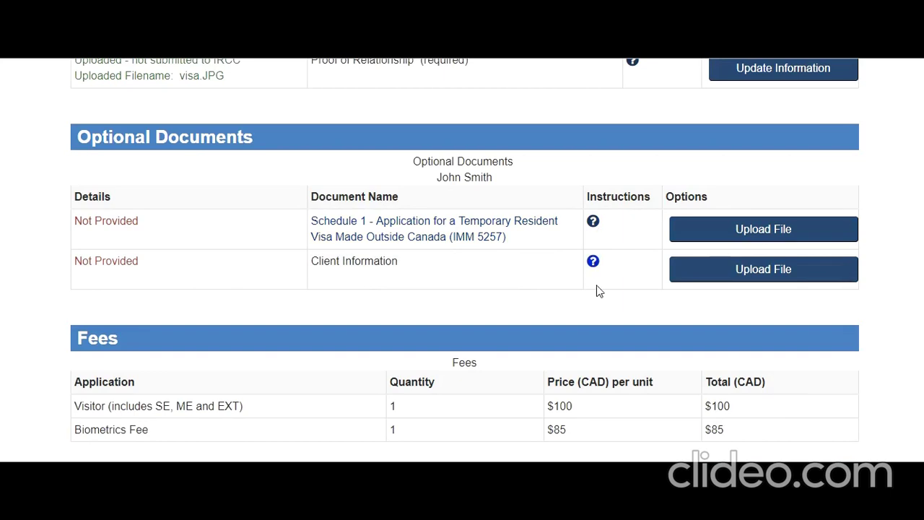
scroll(605, 343, "up", 2)
scroll(628, 354, "down", 6)
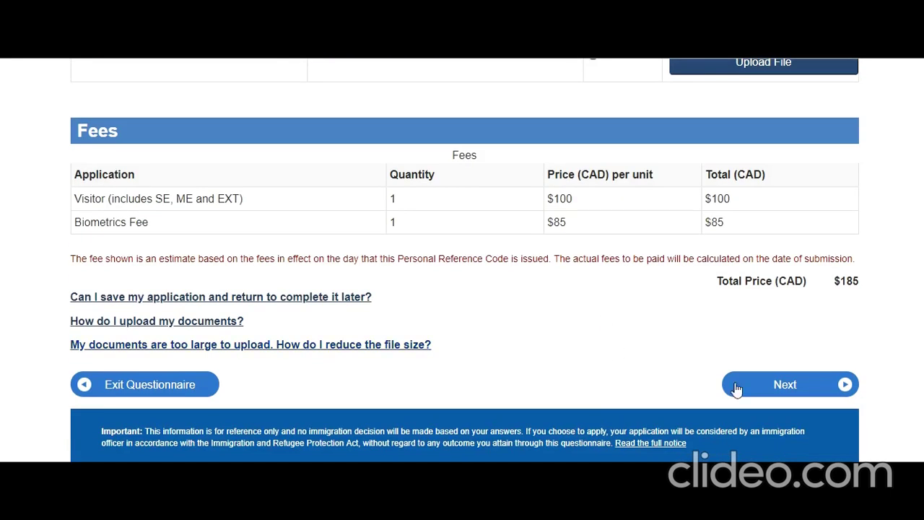
left_click(774, 386)
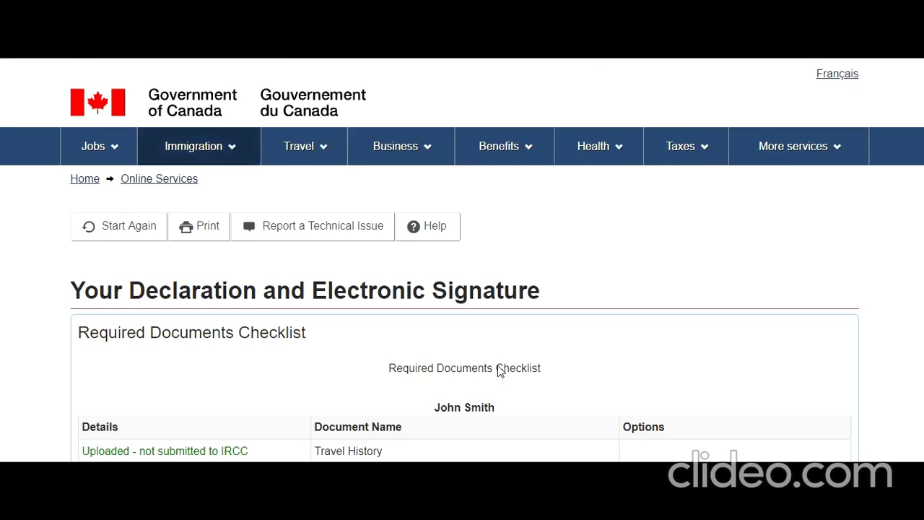
Choose I agree for the applicant's declaration.
scroll(497, 371, "down", 2)
left_click_drag(184, 153, 550, 163)
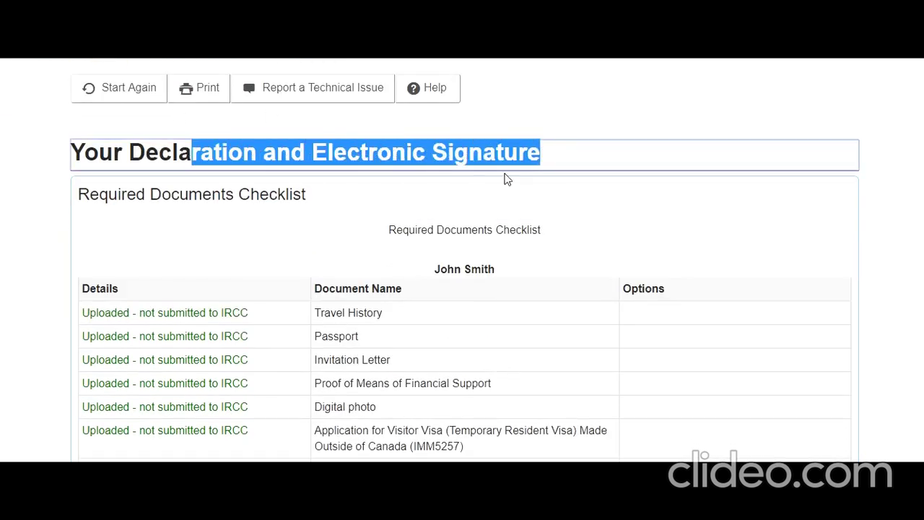
scroll(416, 226, "down", 6)
scroll(412, 225, "down", 10)
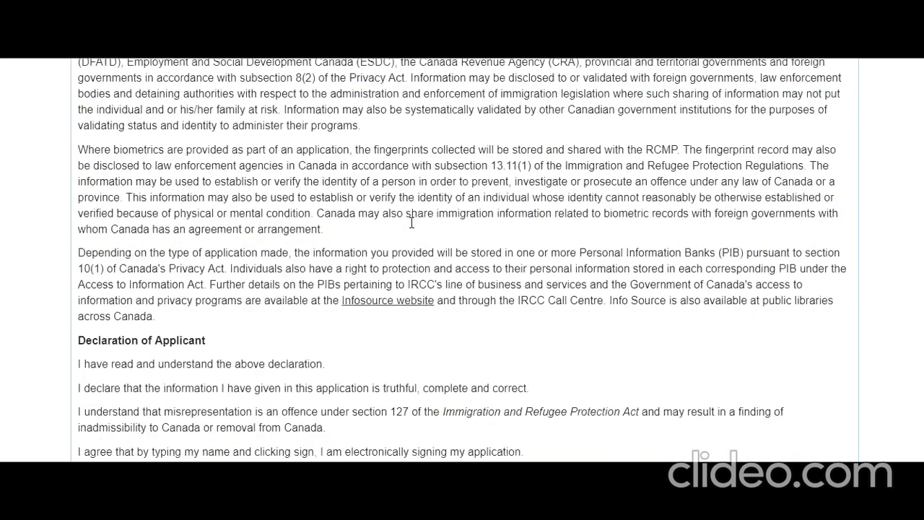
left_click(196, 204)
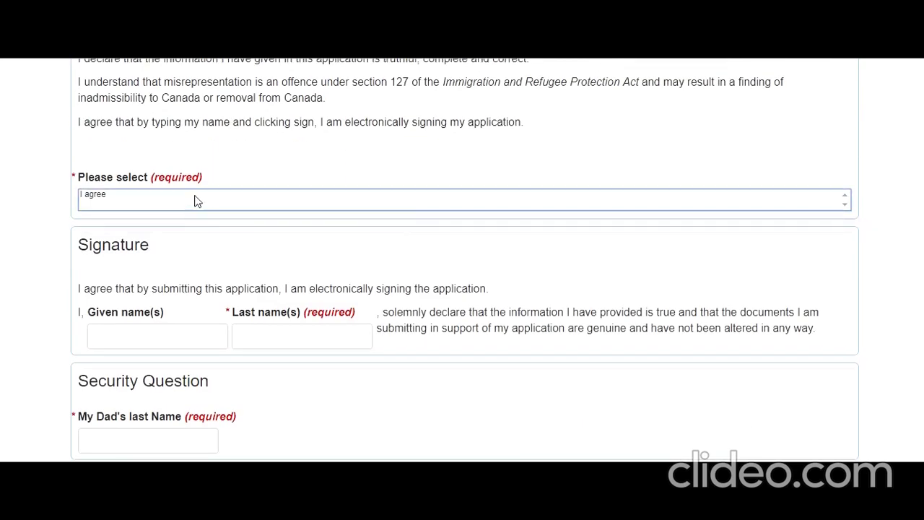
left_click(197, 198)
Review the Required Documents Checklist, the $185 fee total and the personal information notice.
scroll(174, 433, "down", 1)
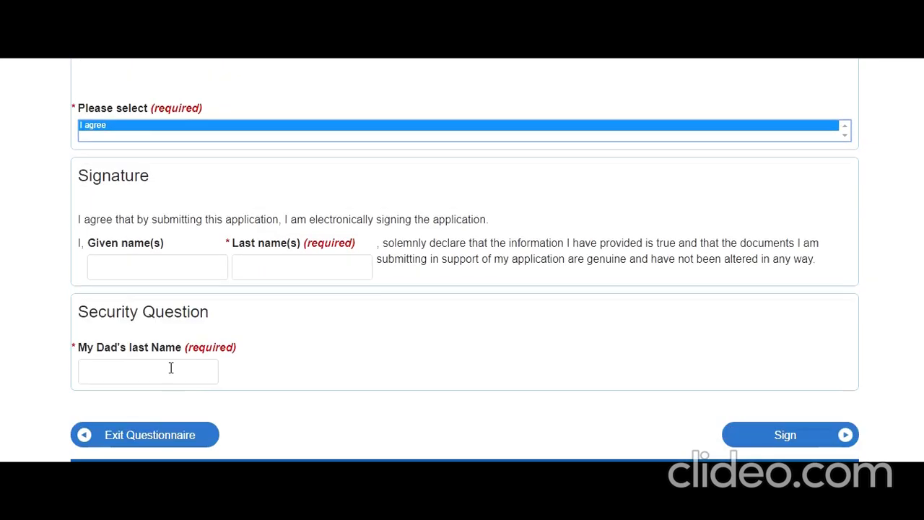
scroll(697, 434, "up", 15)
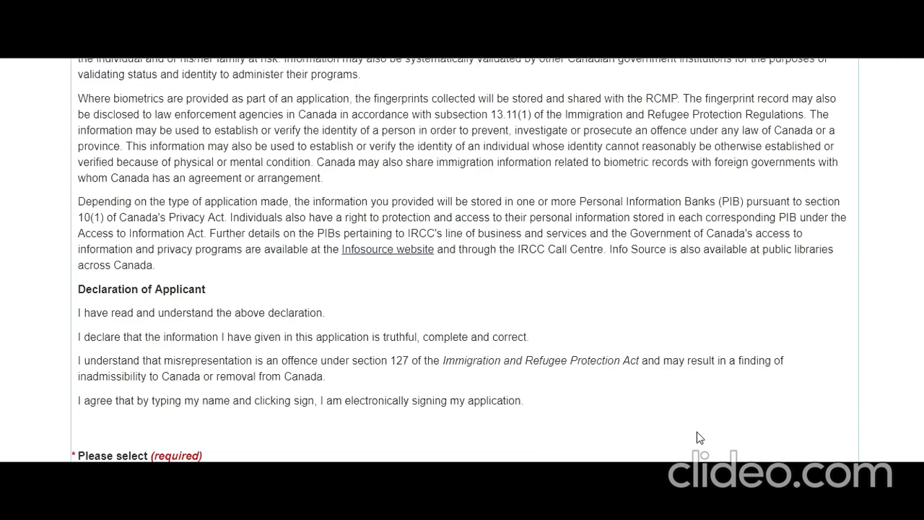
scroll(697, 432, "up", 3)
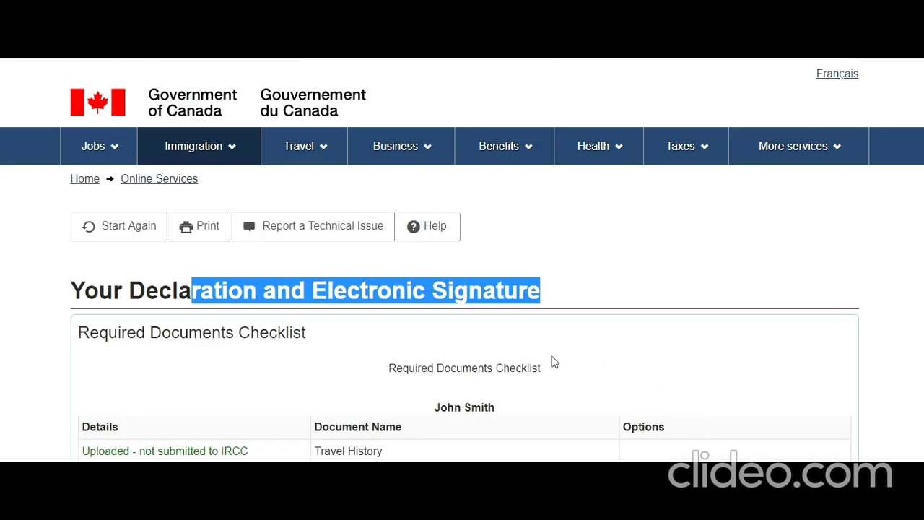
left_click_drag(542, 368, 389, 368)
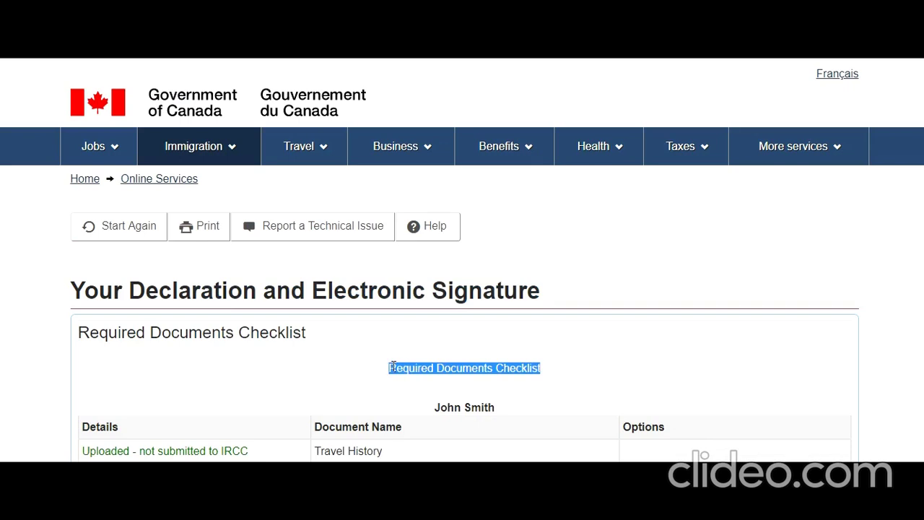
scroll(524, 356, "down", 7)
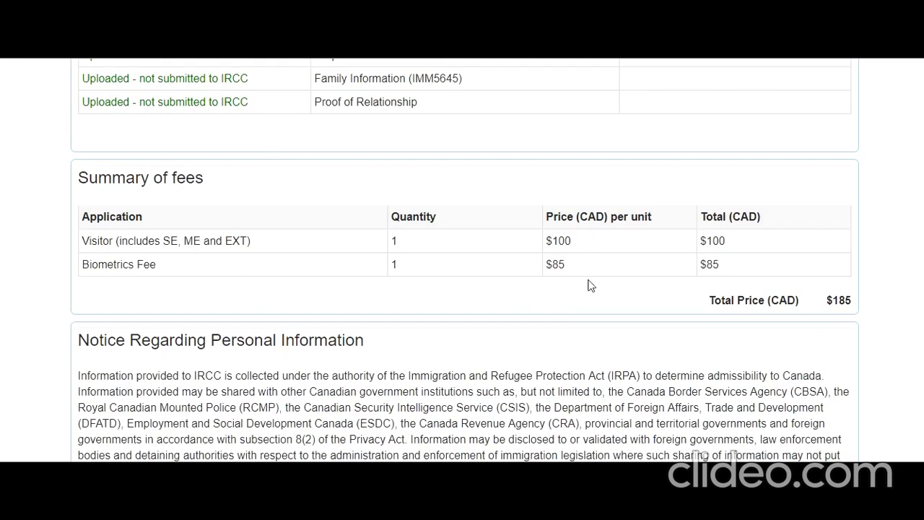
left_click_drag(846, 300, 815, 302)
left_click_drag(134, 376, 341, 471)
scroll(462, 289, "down", 2)
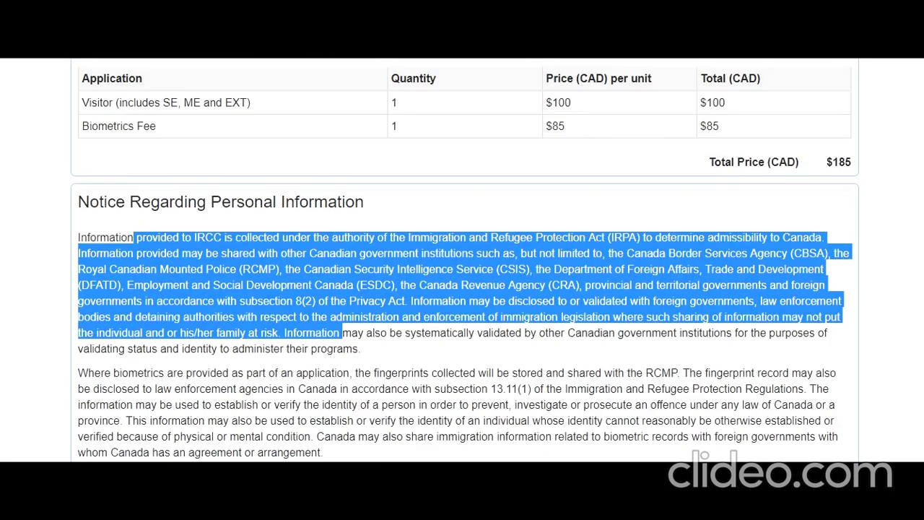